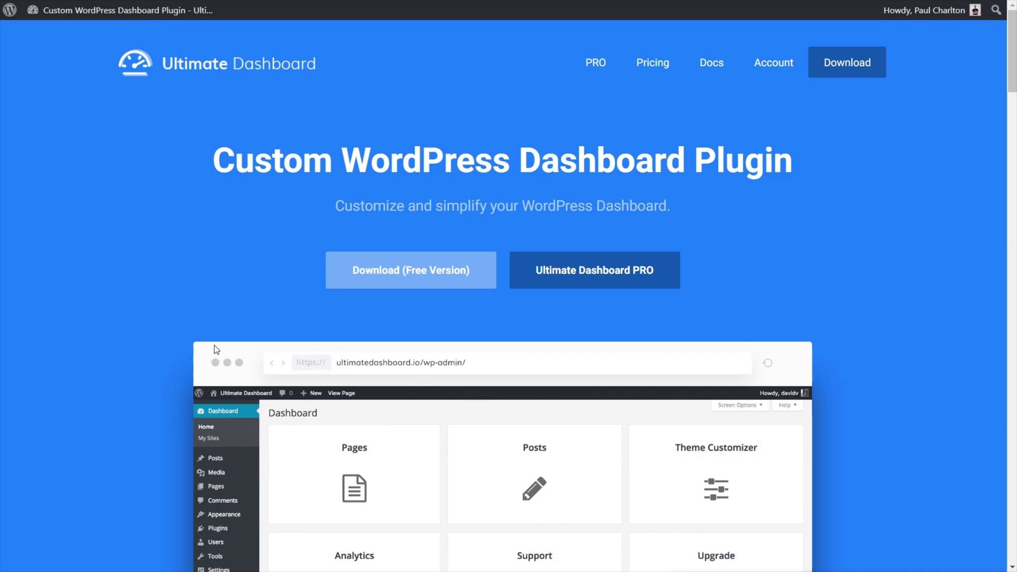
# Look through the Ultimate Dashboard product page, including its features overview.
pyautogui.scroll(-10, 107, 349)
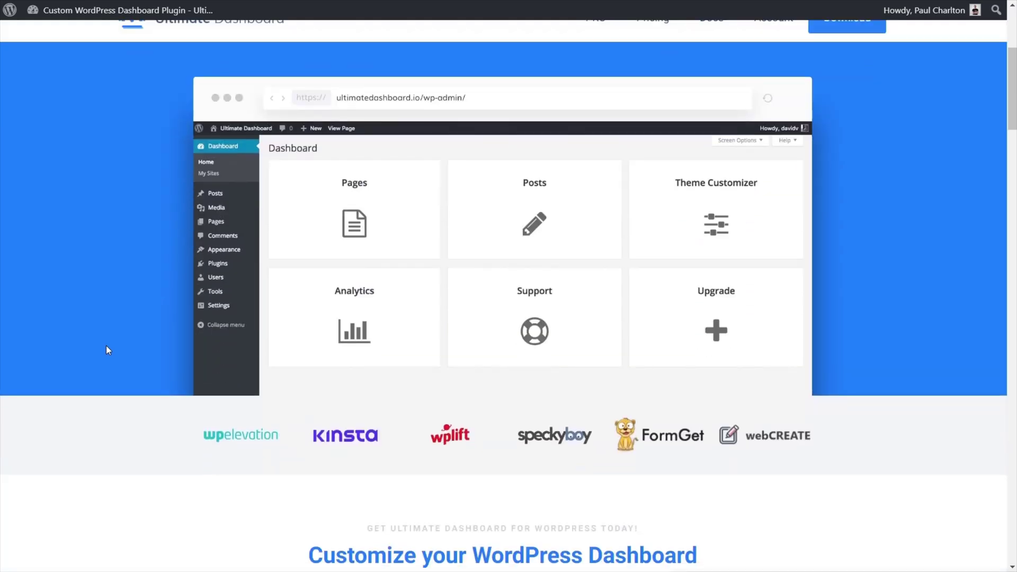
pyautogui.scroll(-15, 107, 349)
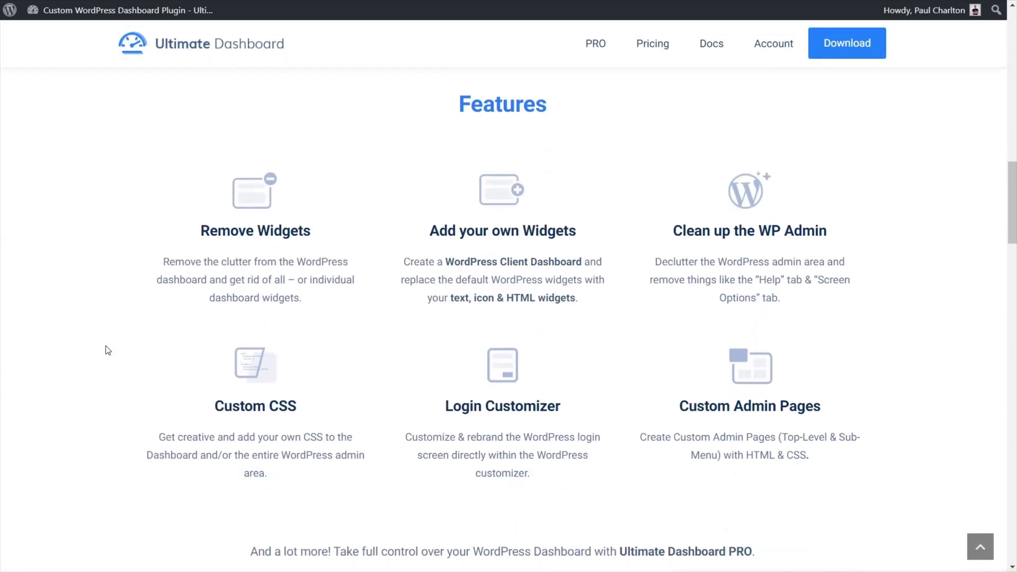
pyautogui.scroll(-4, 107, 350)
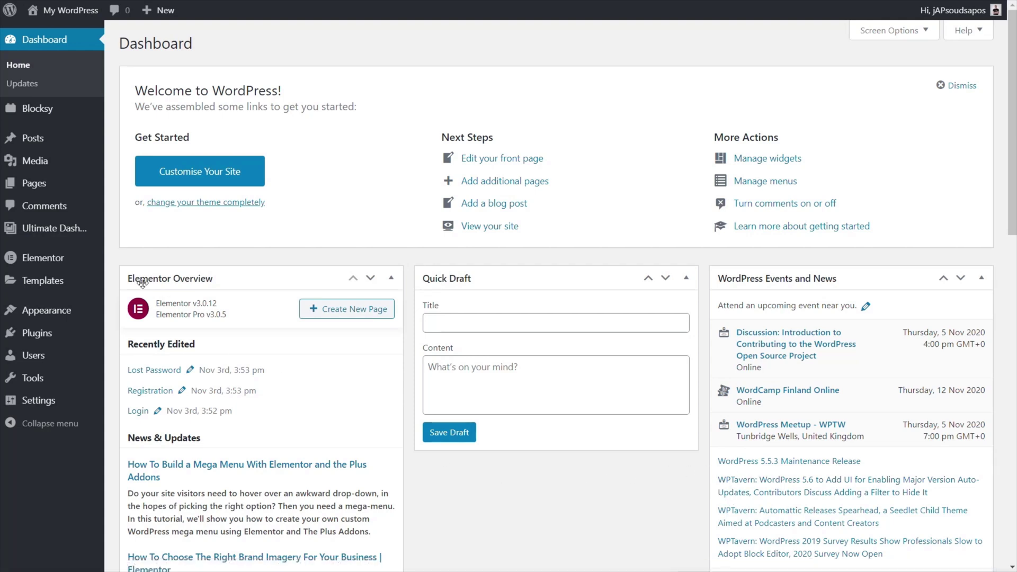
# Check Ultimate Dashboard's list of all widgets in the WordPress admin, and return to the dashboard home.
pyautogui.moveTo(56, 232)
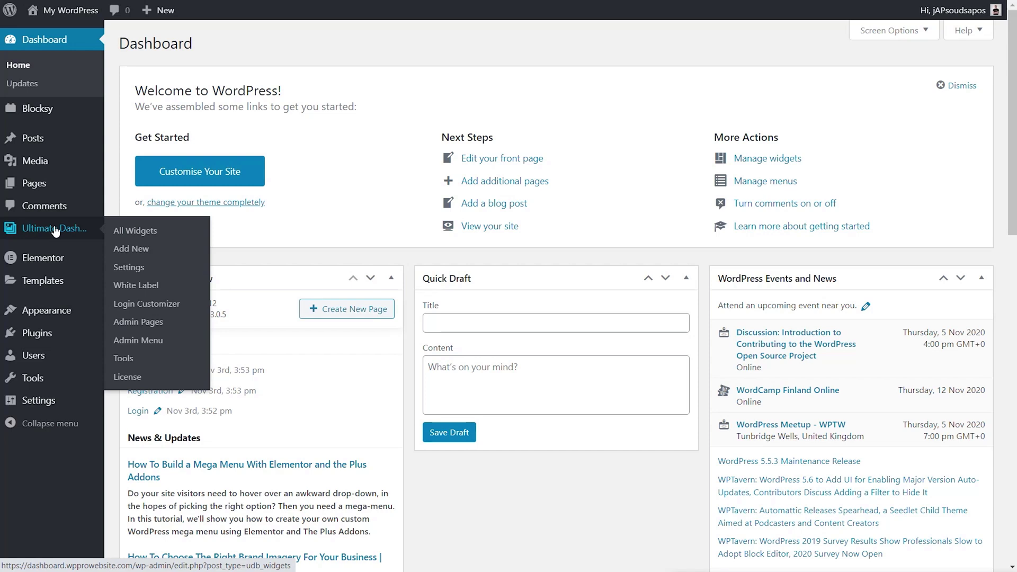
pyautogui.click(142, 236)
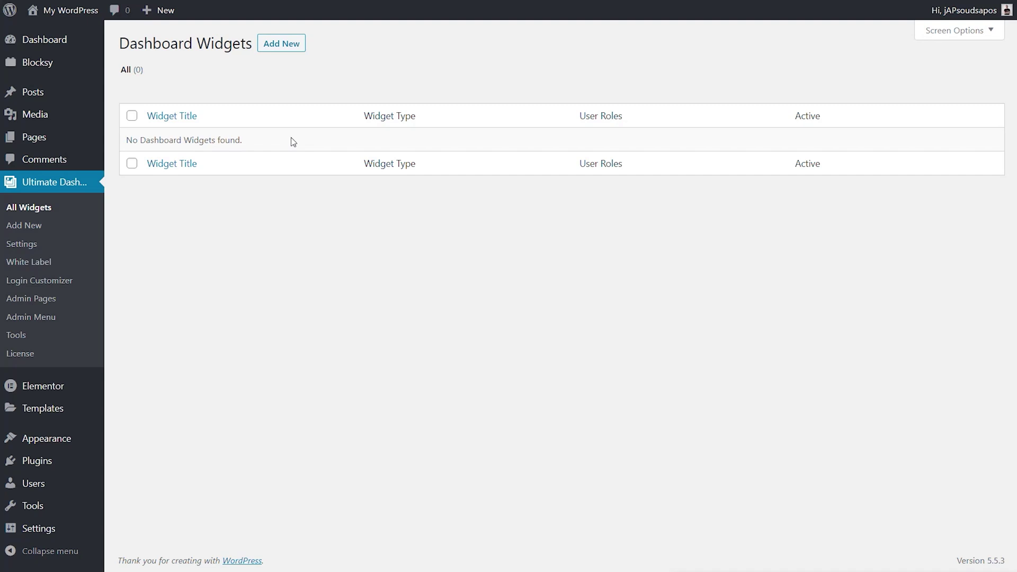
pyautogui.click(59, 46)
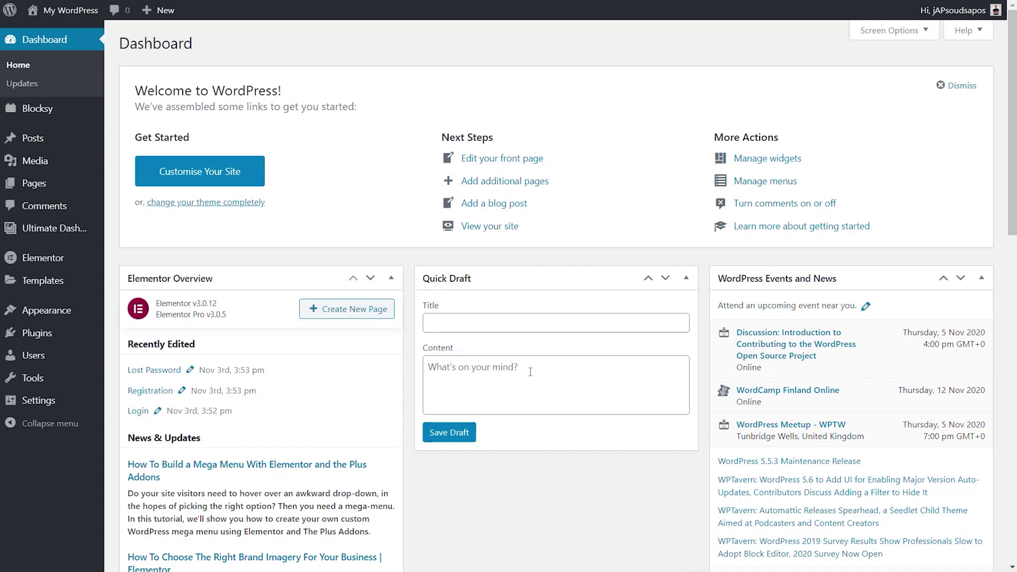
# Create a new Ultimate Dashboard widget titled "Add New Post".
pyautogui.click(132, 233)
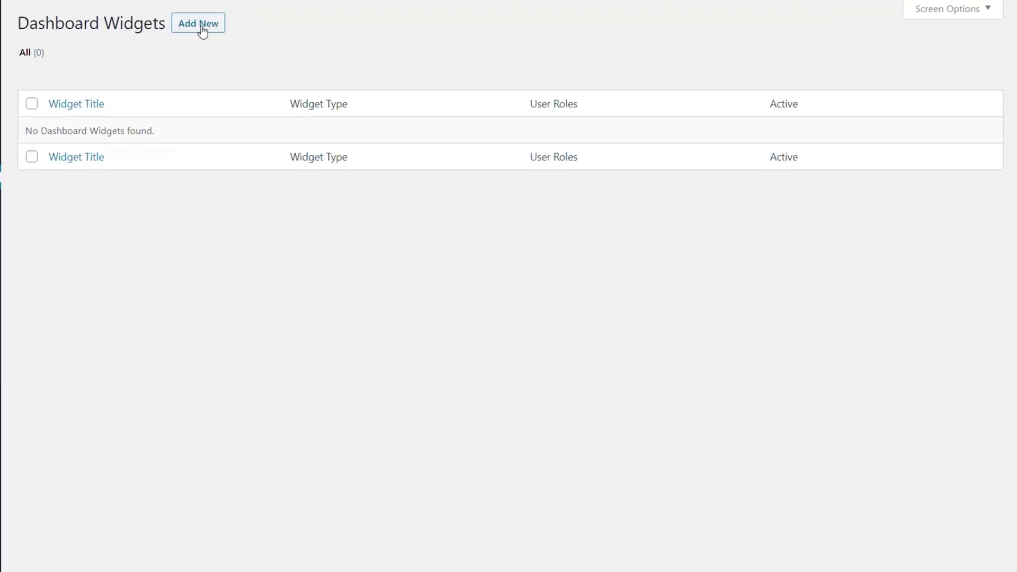
pyautogui.click(202, 31)
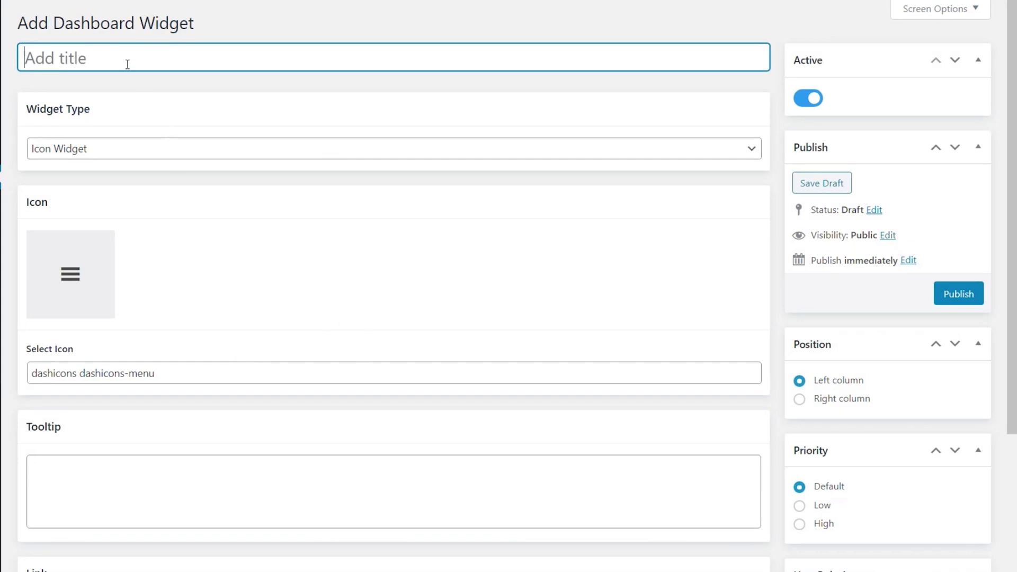
pyautogui.write('Add New ')
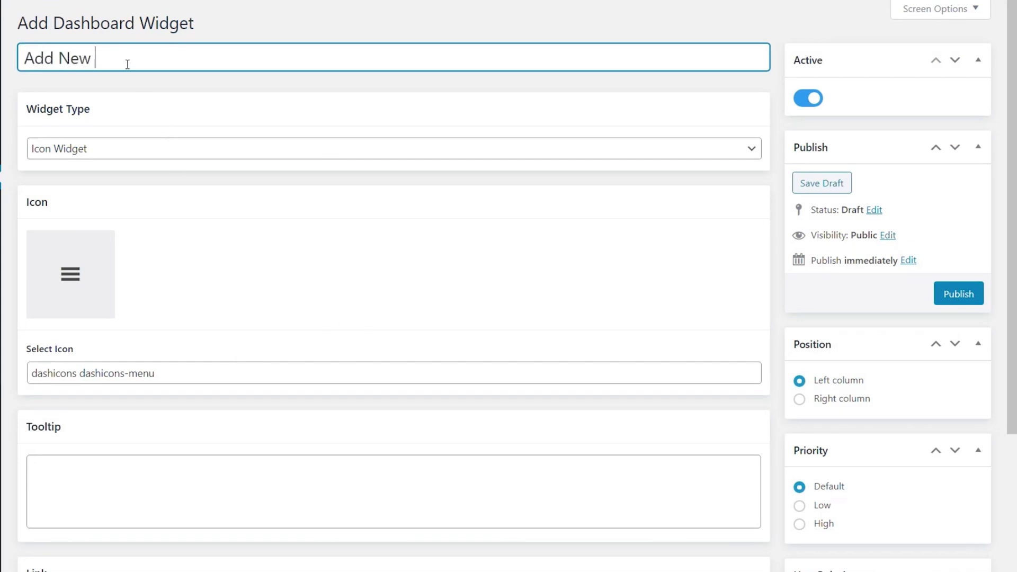
pyautogui.write('Post')
# Preview the settings of the Text, HTML and Video widget types, ending back on Icon Widget.
pyautogui.click(77, 151)
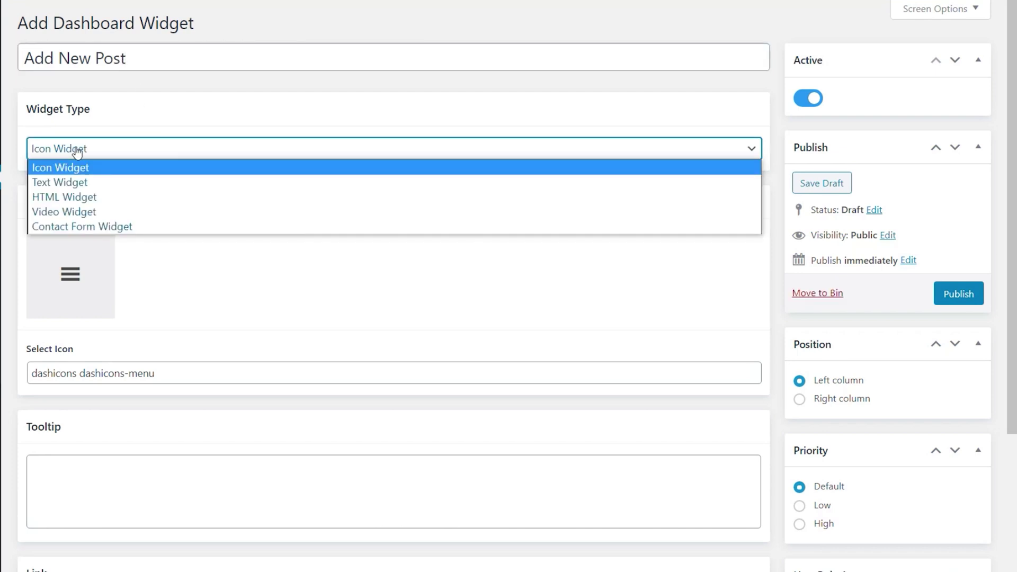
pyautogui.click(77, 181)
pyautogui.click(118, 153)
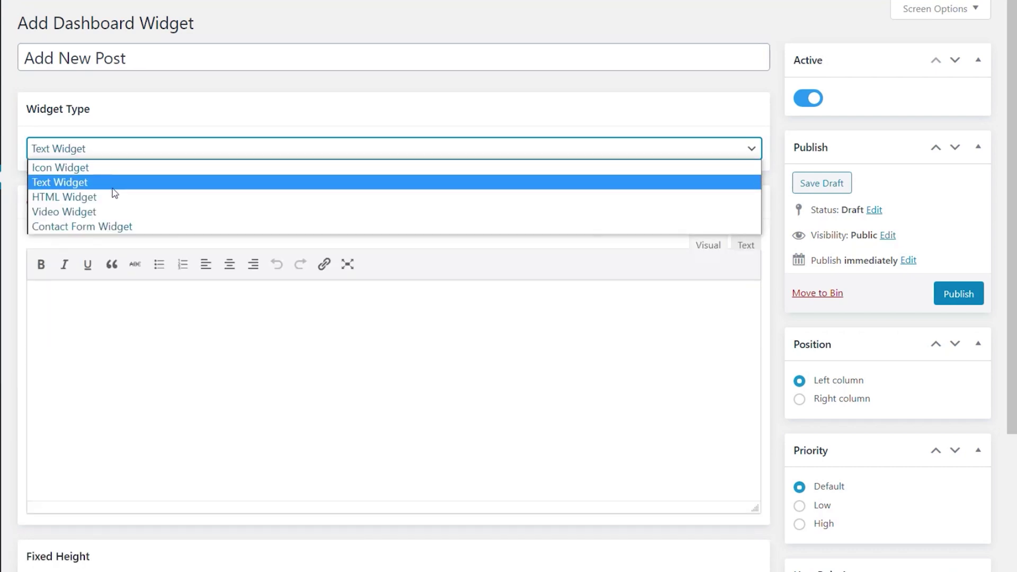
pyautogui.click(114, 196)
pyautogui.click(119, 156)
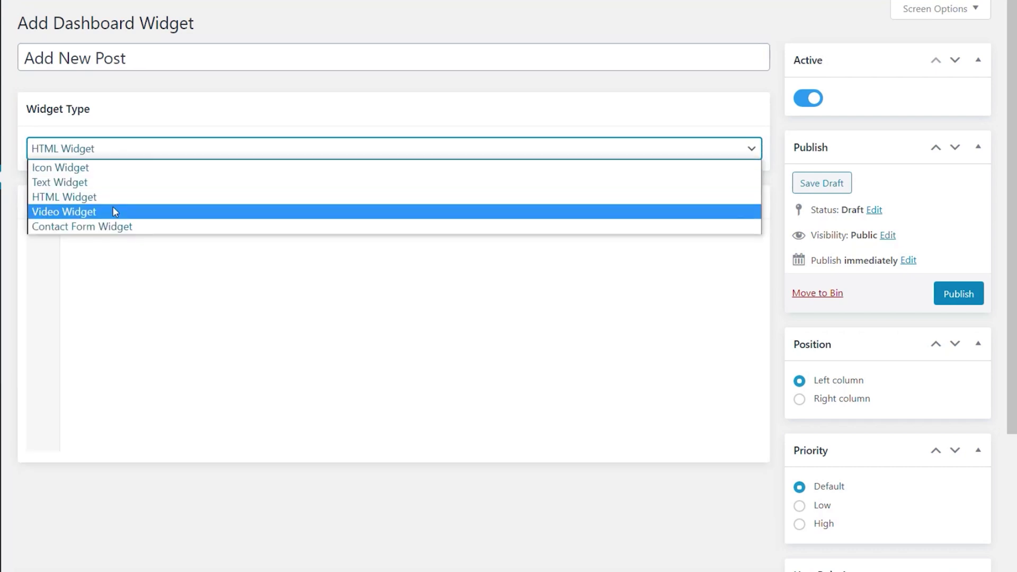
pyautogui.click(112, 211)
pyautogui.click(113, 152)
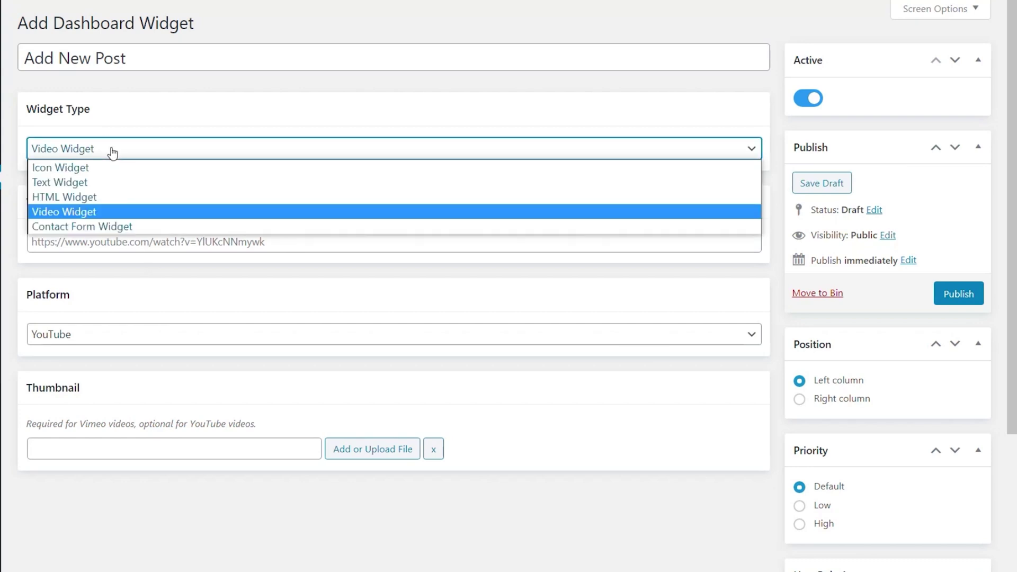
pyautogui.click(106, 168)
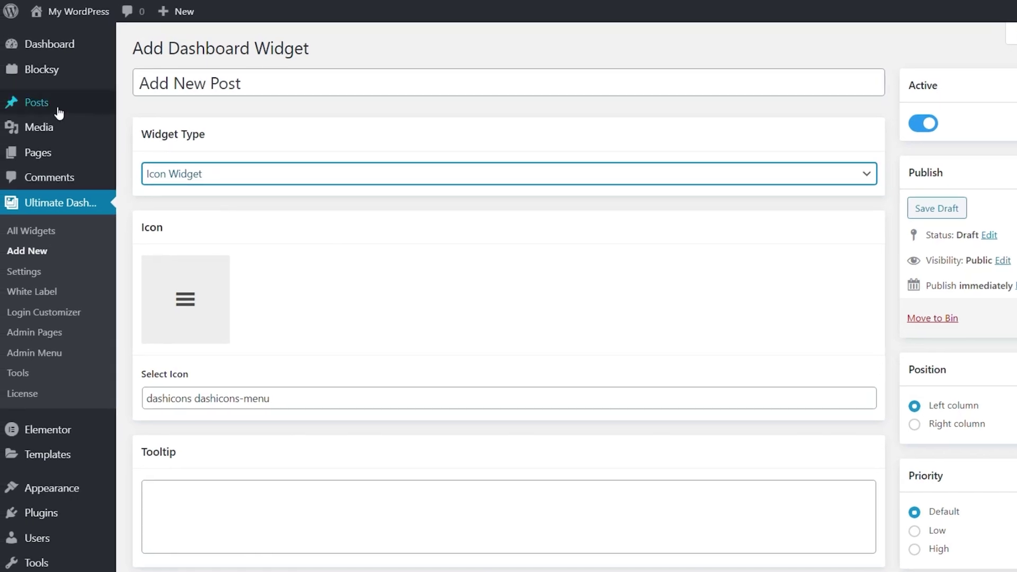
# Copy the link address for adding a new post and paste it into the widget's Link field.
pyautogui.moveTo(64, 102)
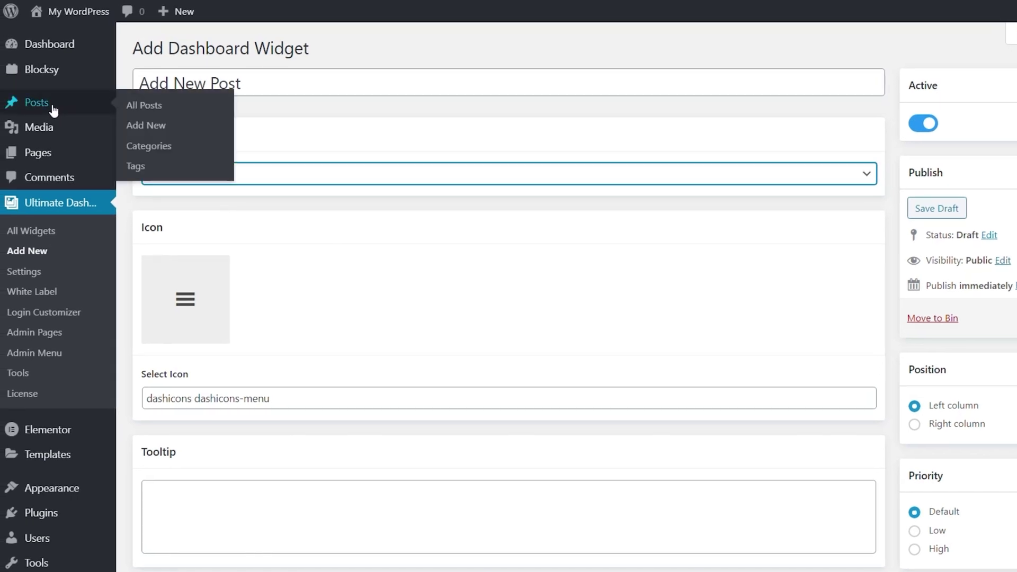
pyautogui.rightClick(136, 130)
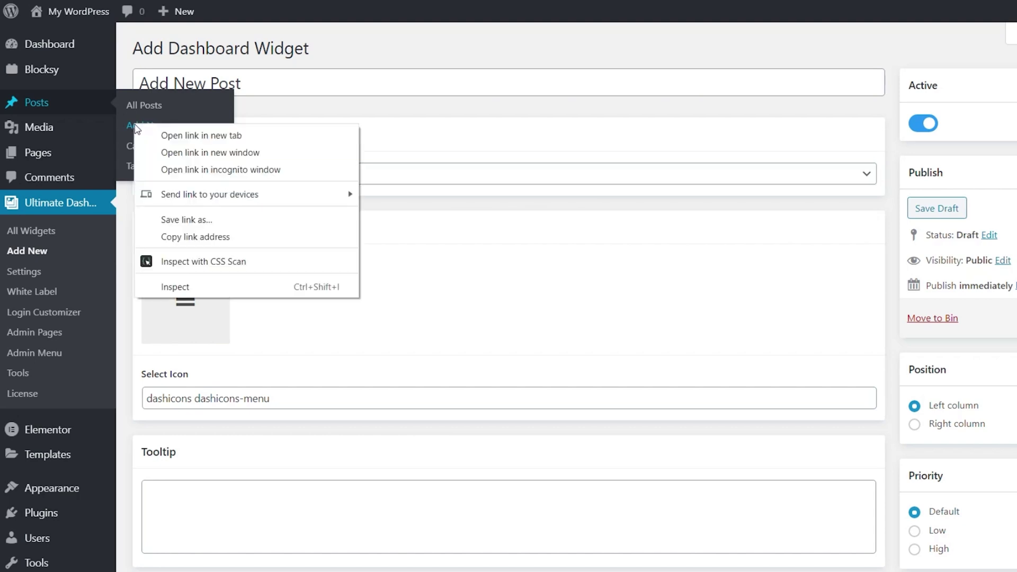
pyautogui.click(182, 237)
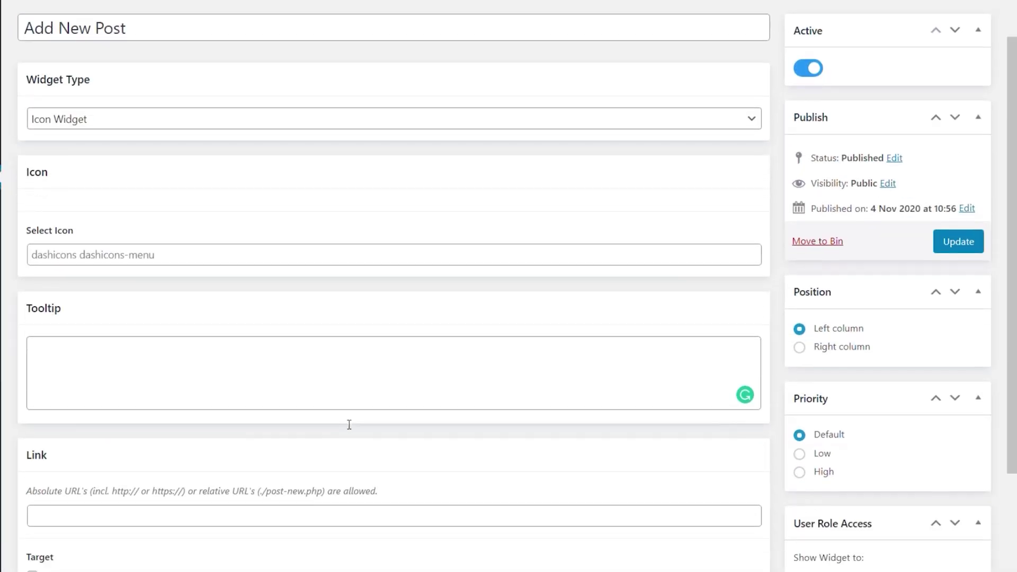
pyautogui.scroll(-3, 347, 425)
pyautogui.click(155, 332)
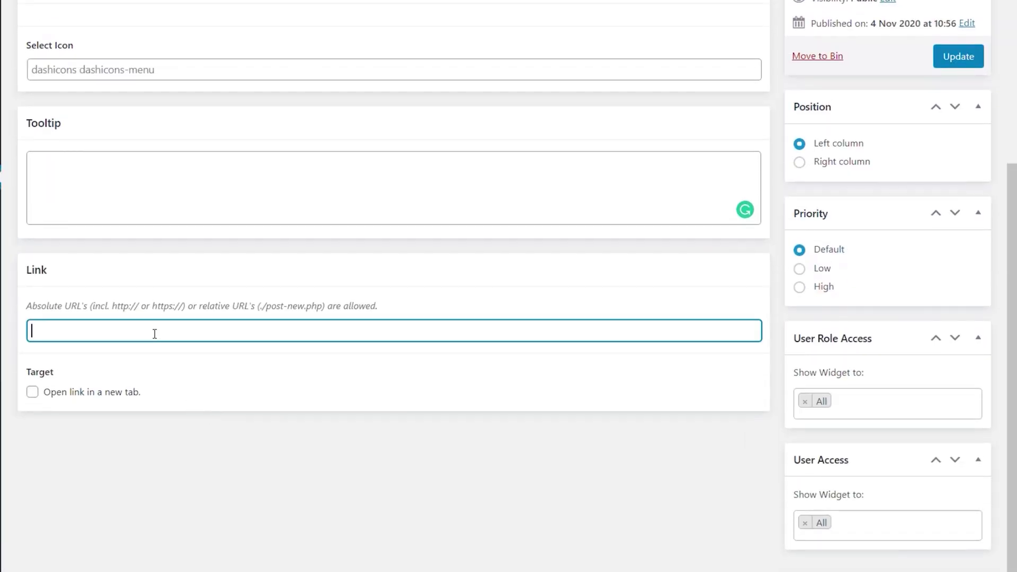
pyautogui.rightClick(154, 334)
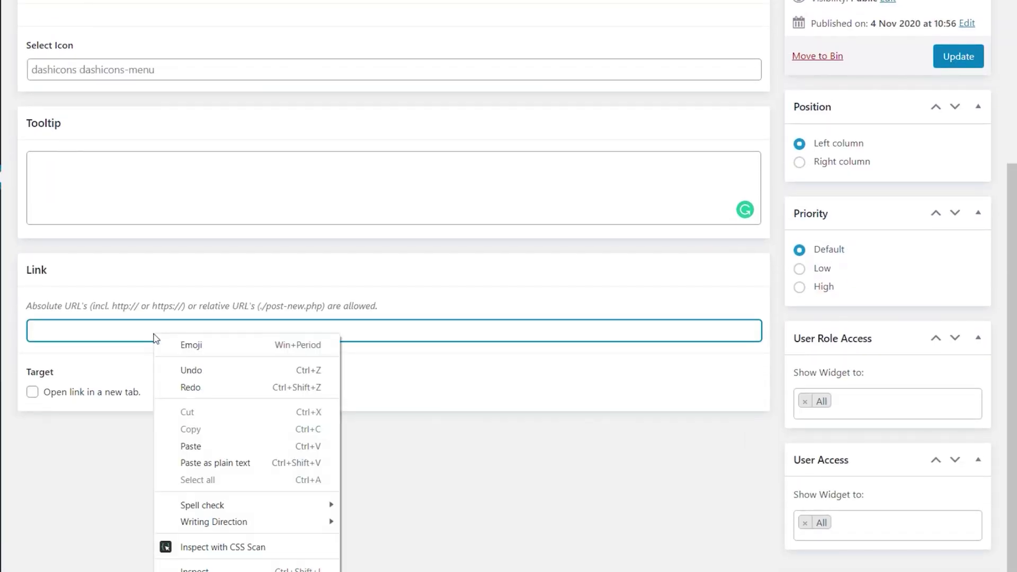
pyautogui.click(205, 447)
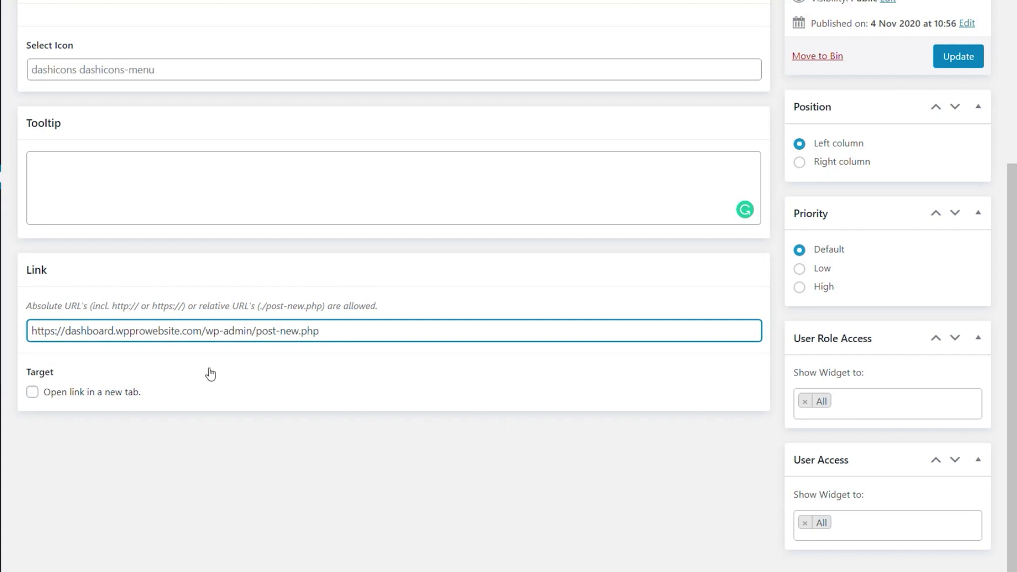
# Shorten the widget's link to the relative URL ./post-new.php.
pyautogui.moveTo(253, 331); pyautogui.dragTo(33, 331)
pyautogui.press('BackSpace')
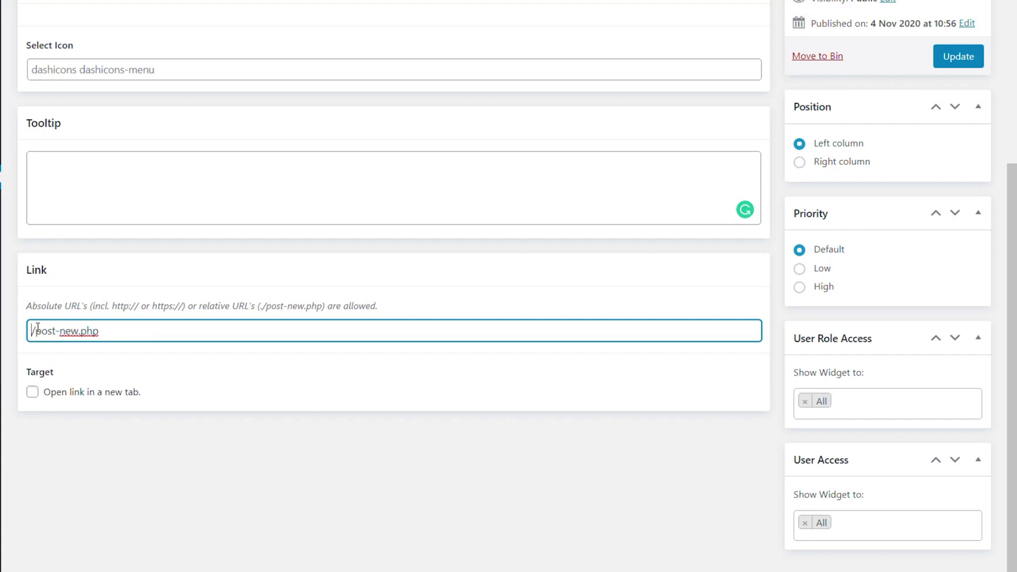
pyautogui.write('.')
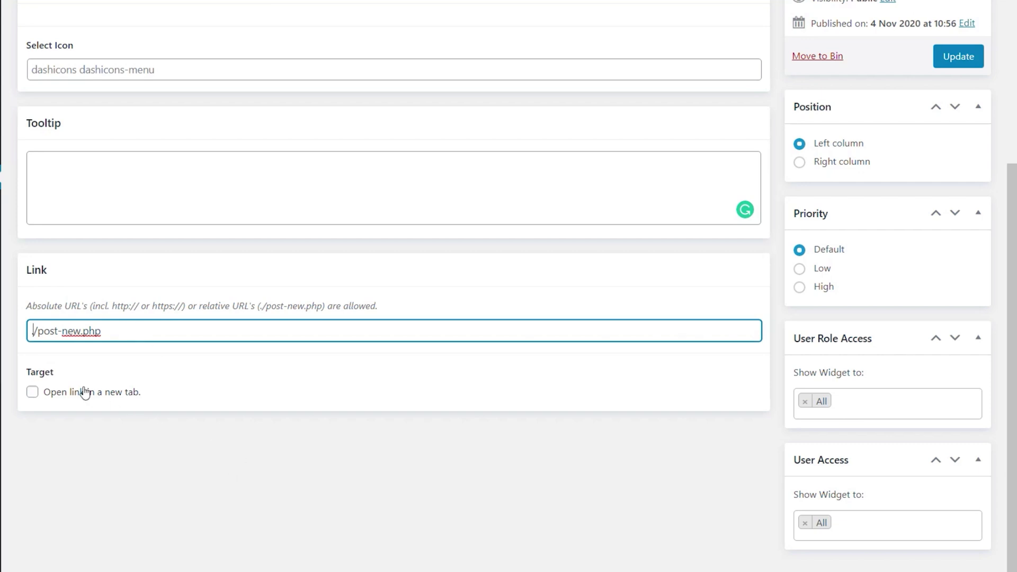
# Set the widget's tooltip to "Add a new WordPress Post!".
pyautogui.scroll(4, 149, 434)
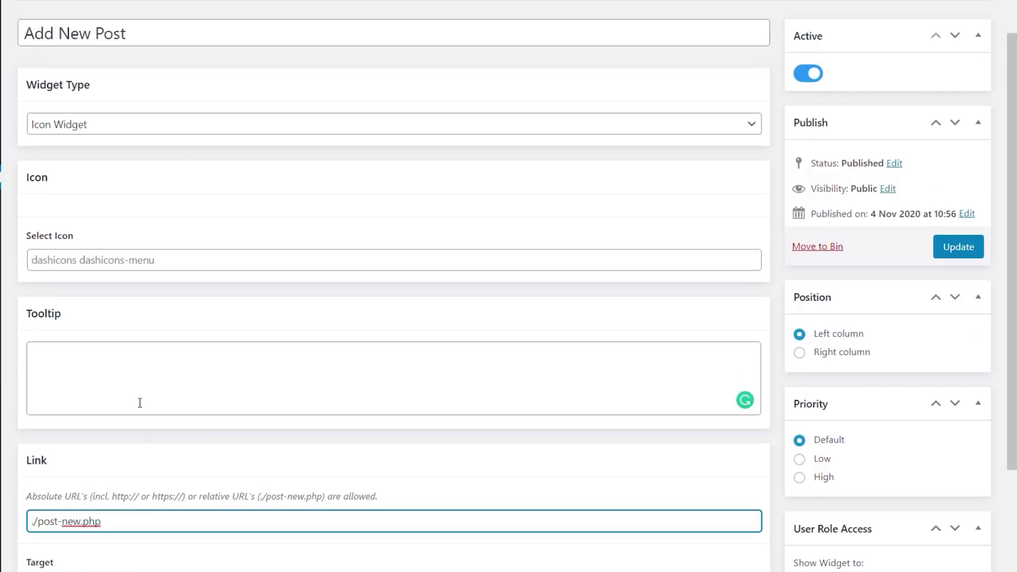
pyautogui.click(81, 391)
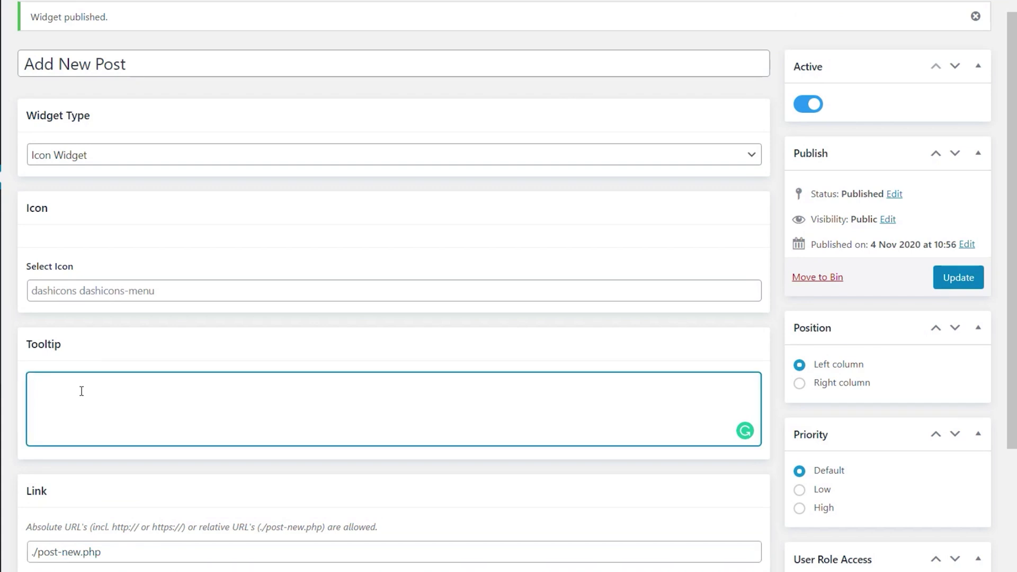
pyautogui.write('Add a new WordPress Post!')
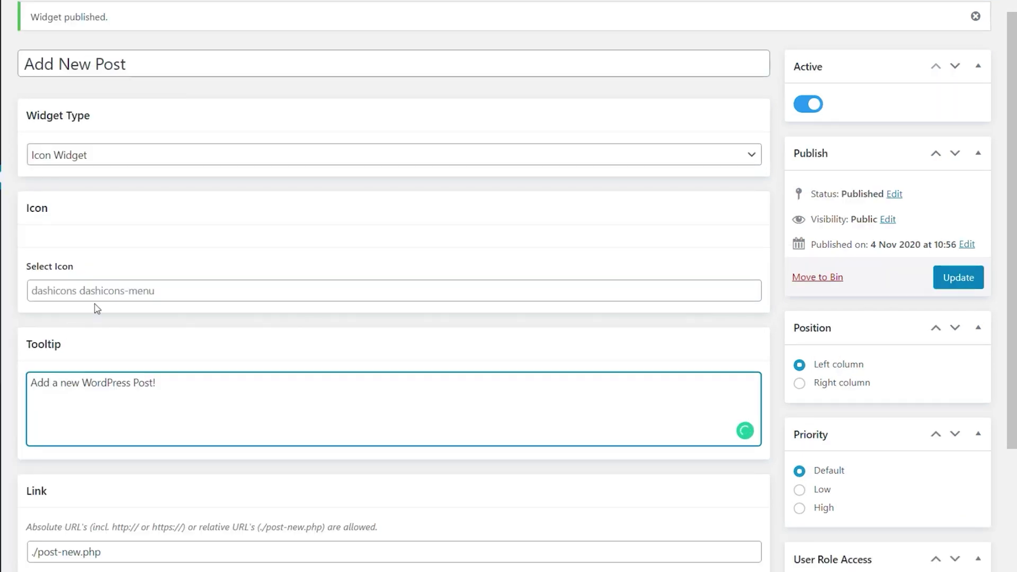
# Search the widget's icon picker for "ed" and choose the outlined edit icon, far fa-edit.
pyautogui.click(100, 295)
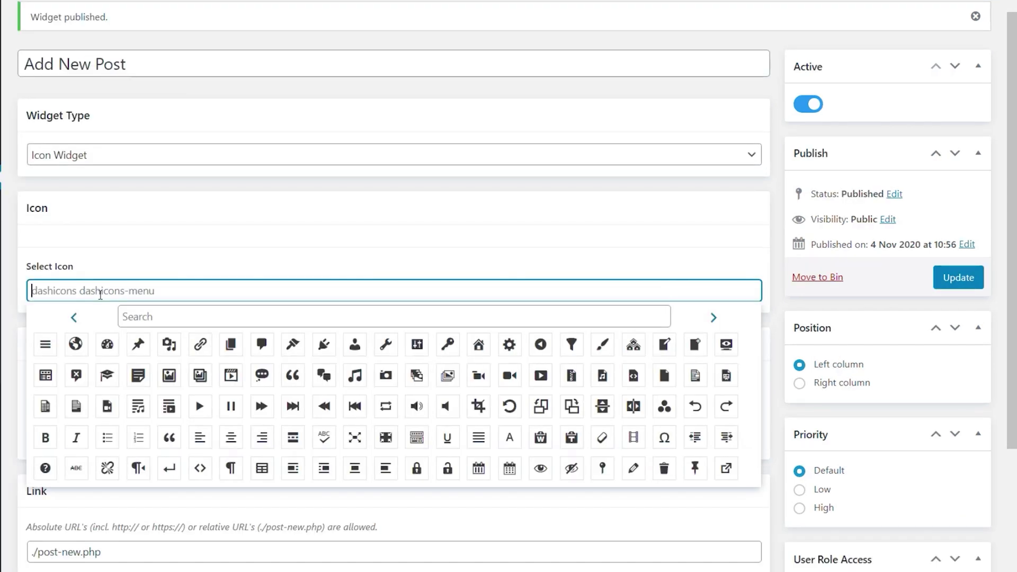
pyautogui.click(164, 315)
pyautogui.write('ed')
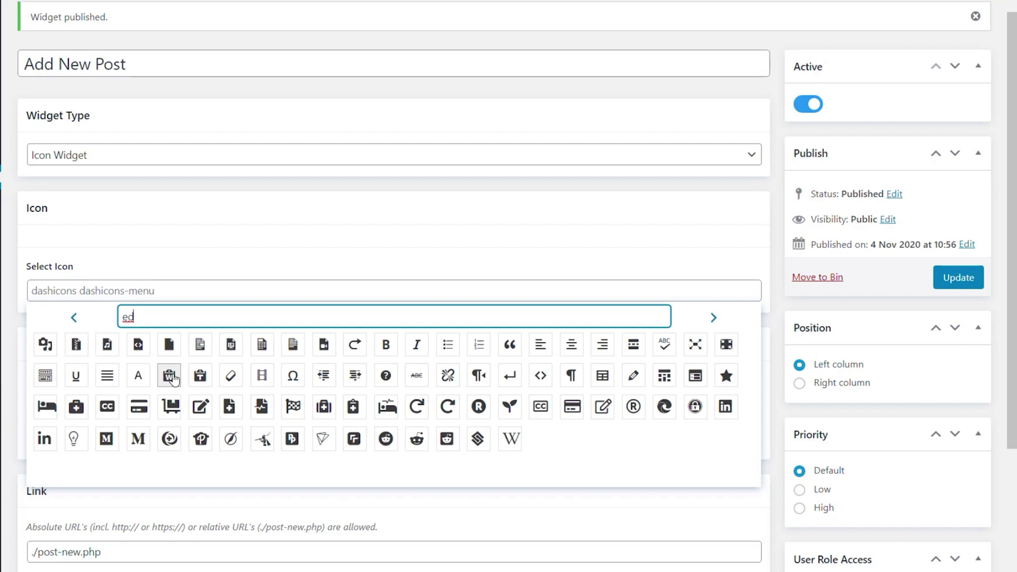
pyautogui.click(603, 406)
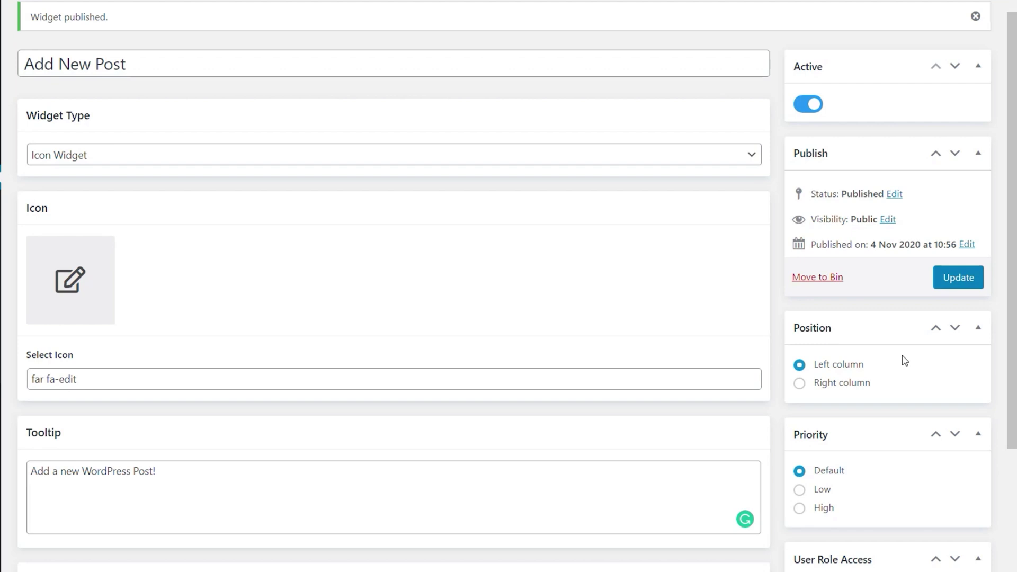
# Restrict the widget's user role access to Administrator, Editor and Author instead of All, and check which individual users can be chosen.
pyautogui.scroll(-1, 905, 361)
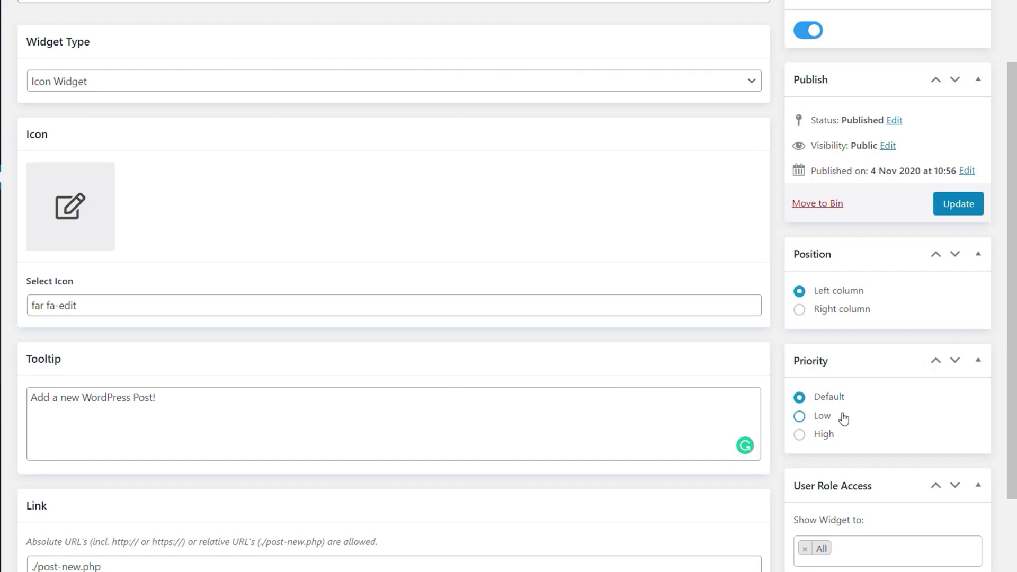
pyautogui.scroll(-3, 900, 480)
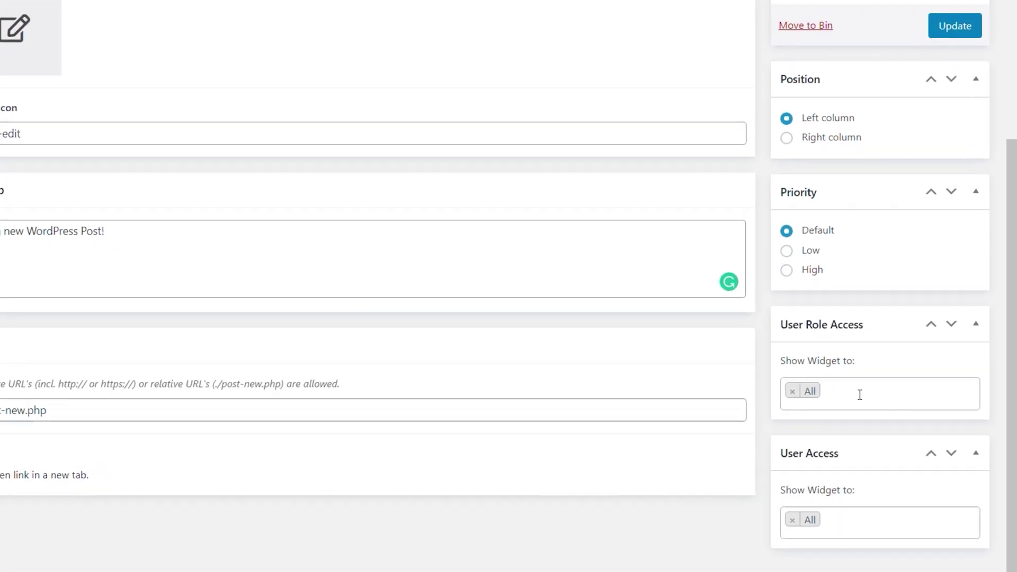
pyautogui.click(849, 384)
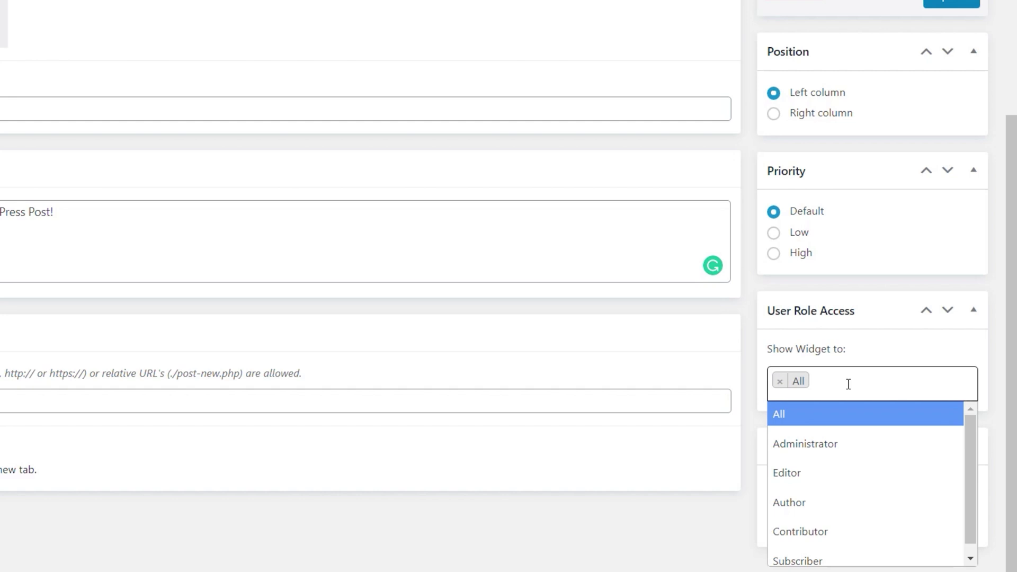
pyautogui.click(780, 381)
pyautogui.click(822, 445)
pyautogui.click(890, 386)
pyautogui.click(822, 469)
pyautogui.click(920, 384)
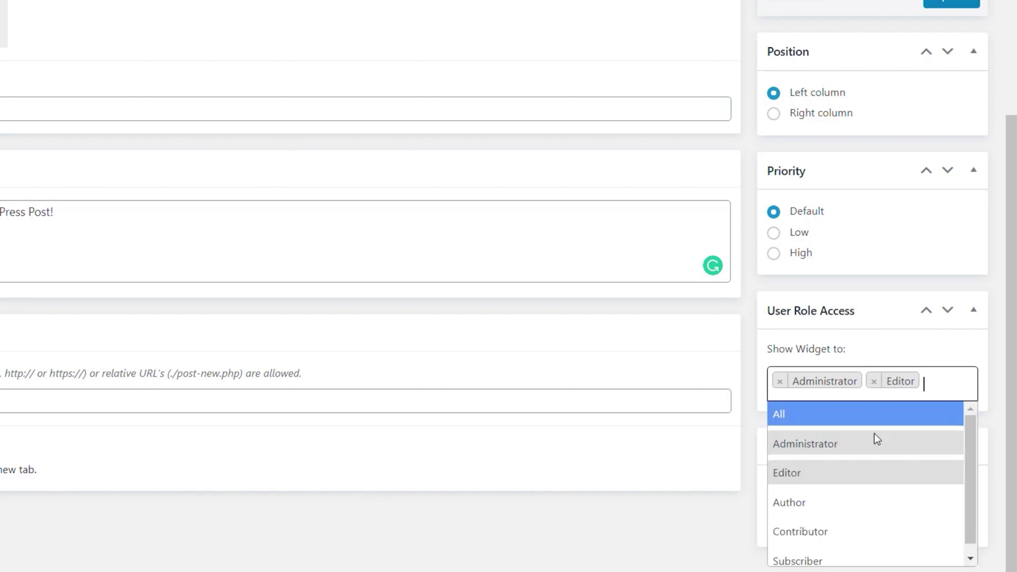
pyautogui.click(828, 502)
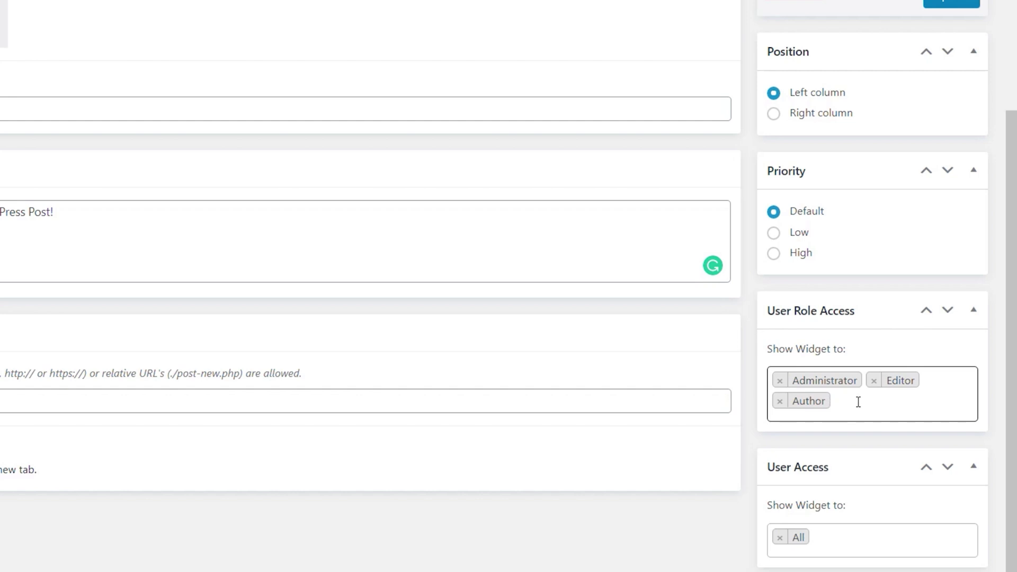
pyautogui.click(836, 543)
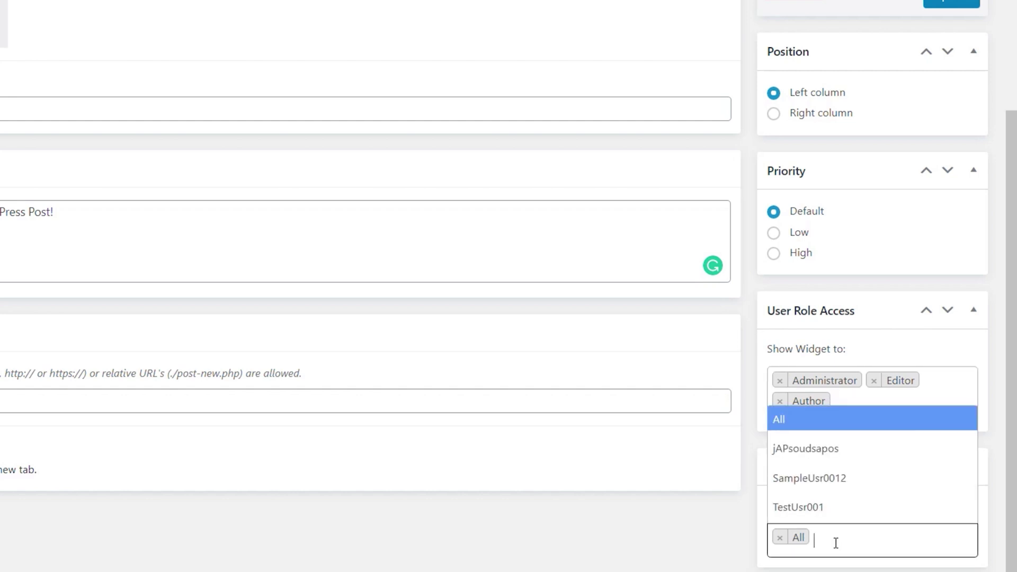
pyautogui.click(676, 546)
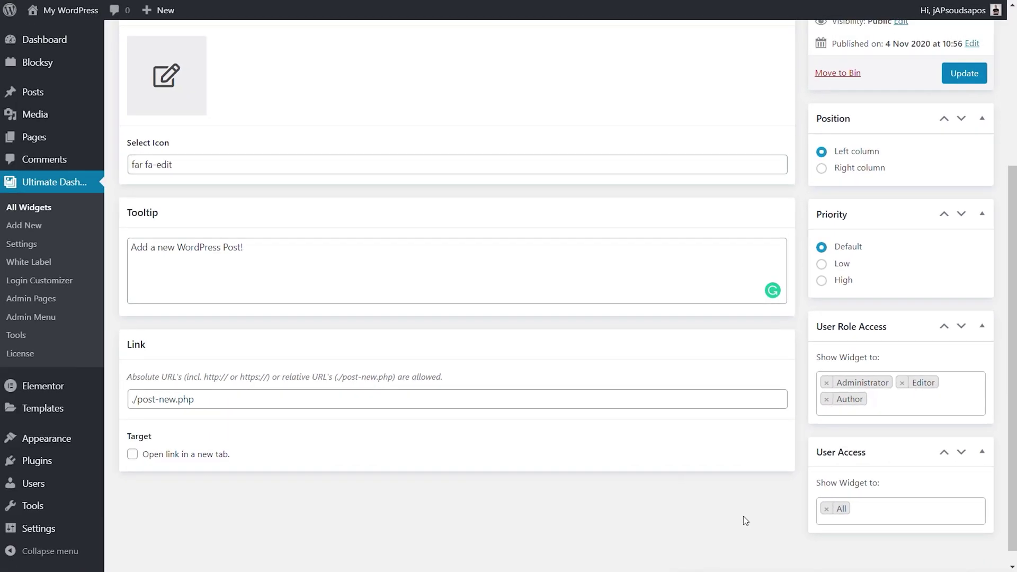
# Update the Add New Post widget and try its icon link on the dashboard home page.
pyautogui.scroll(5, 743, 516)
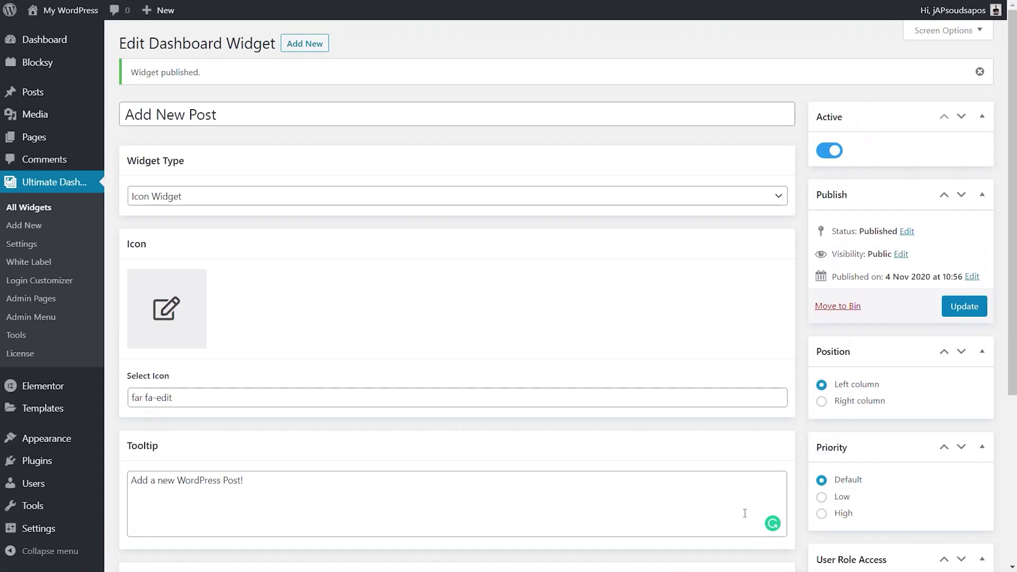
pyautogui.click(965, 306)
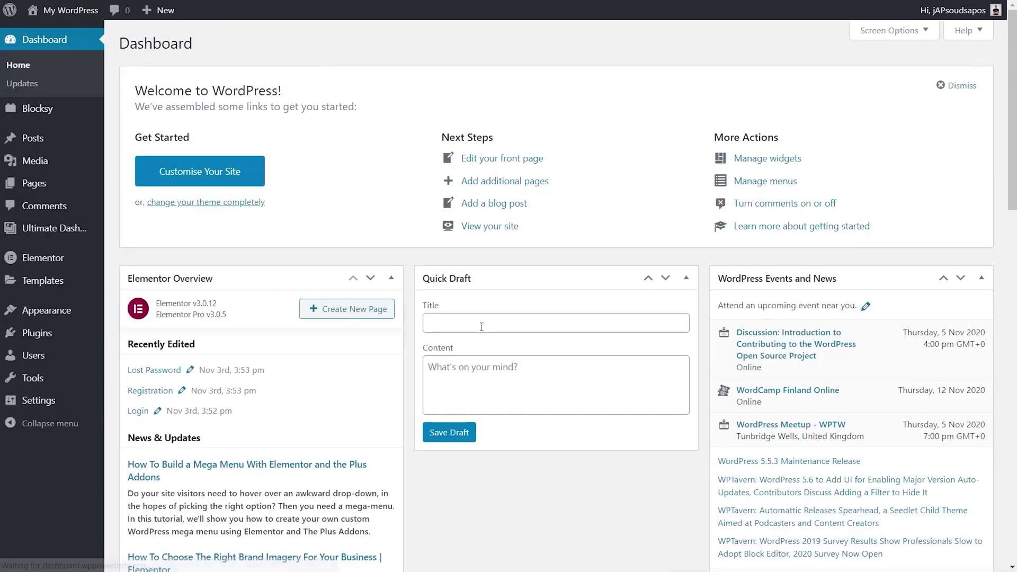
pyautogui.scroll(-15, 482, 334)
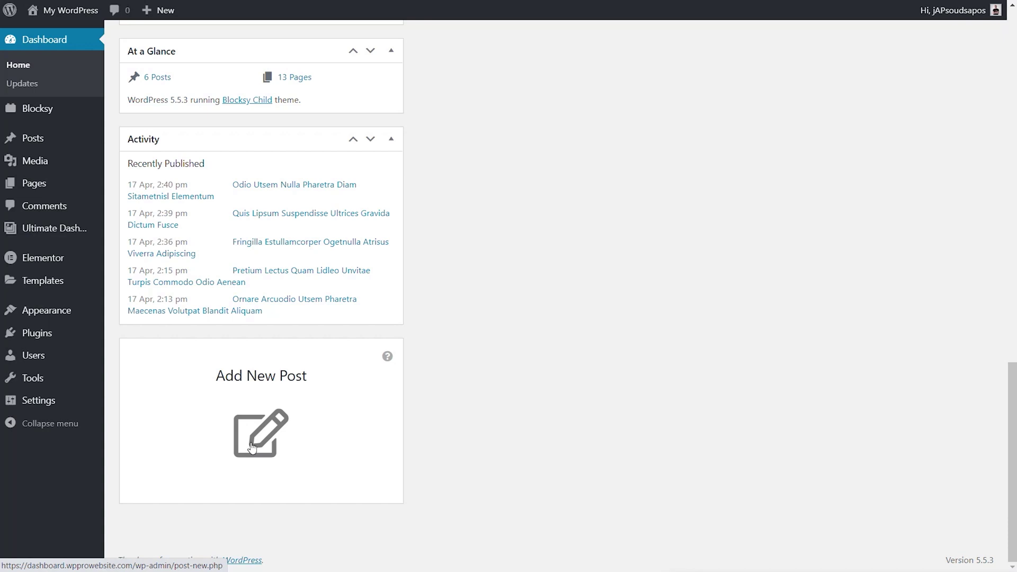
pyautogui.click(252, 448)
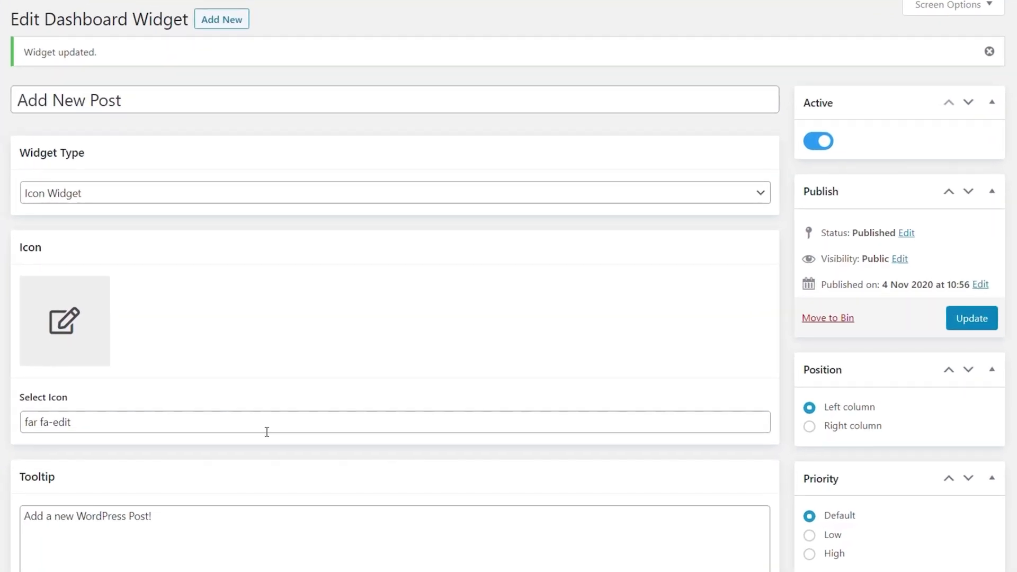
# Create a new dashboard widget titled "Help Video" with the widget type Video Widget.
pyautogui.click(239, 21)
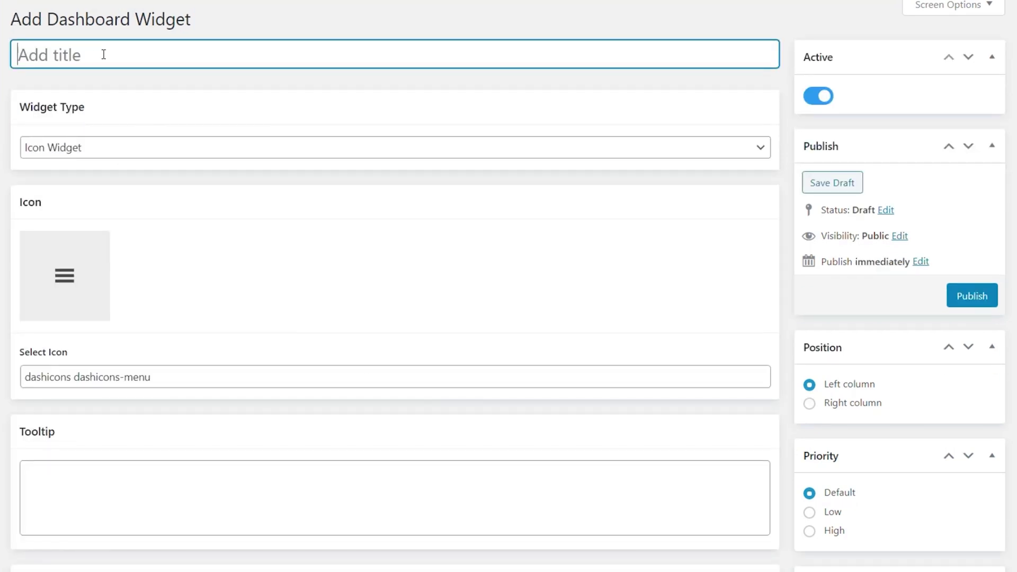
pyautogui.write('Help Video')
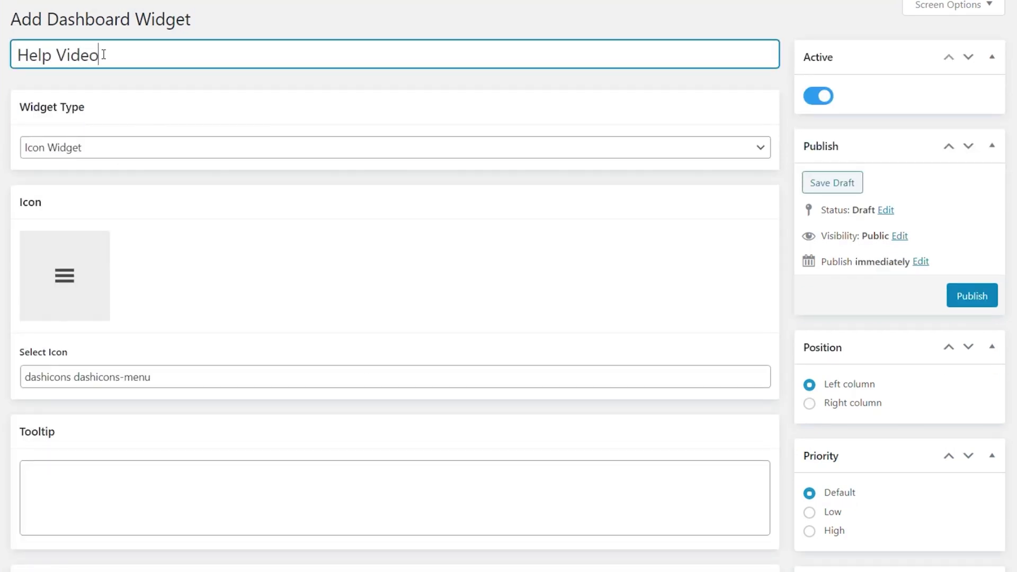
pyautogui.click(76, 151)
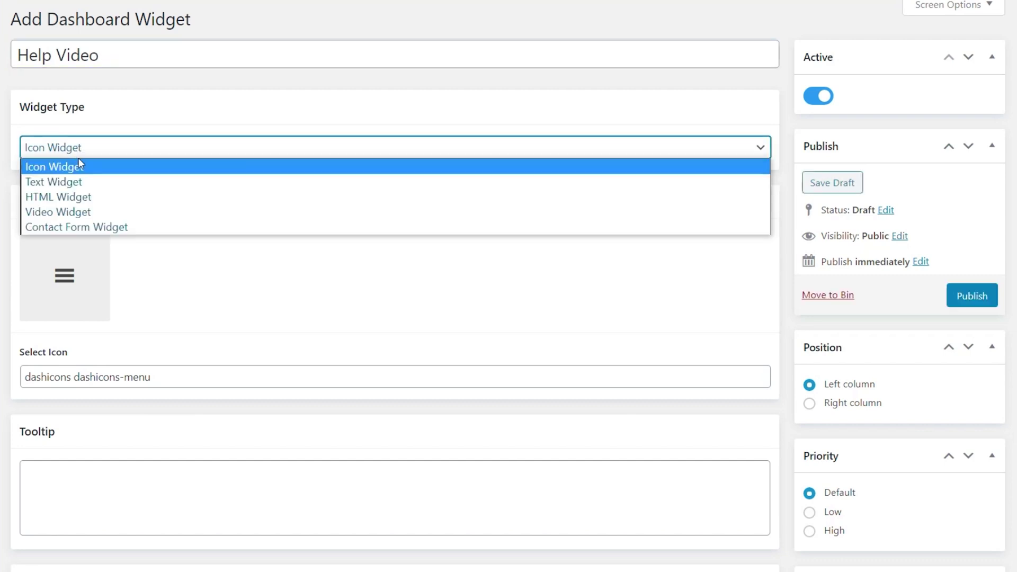
pyautogui.click(80, 212)
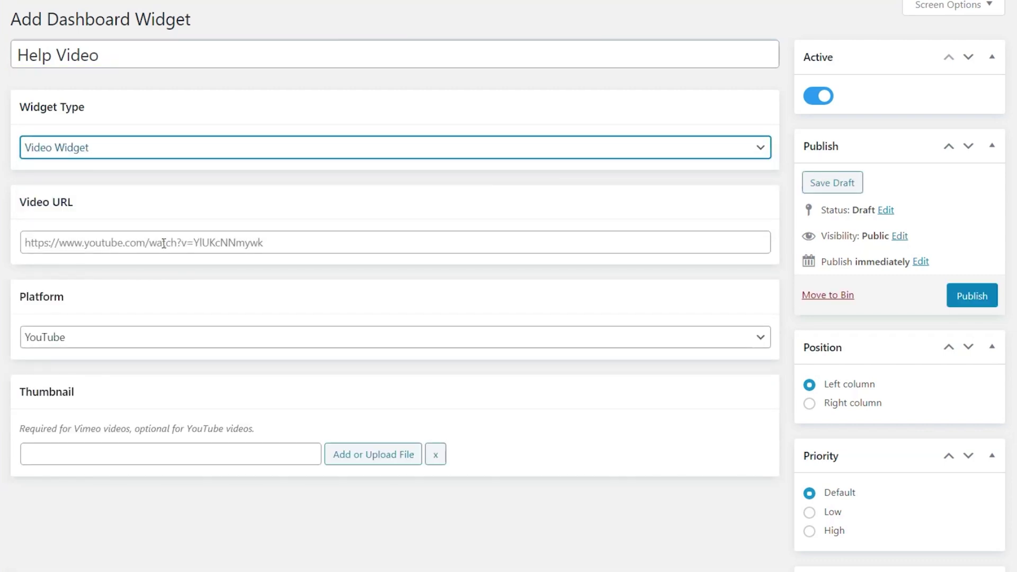
pyautogui.click(236, 242)
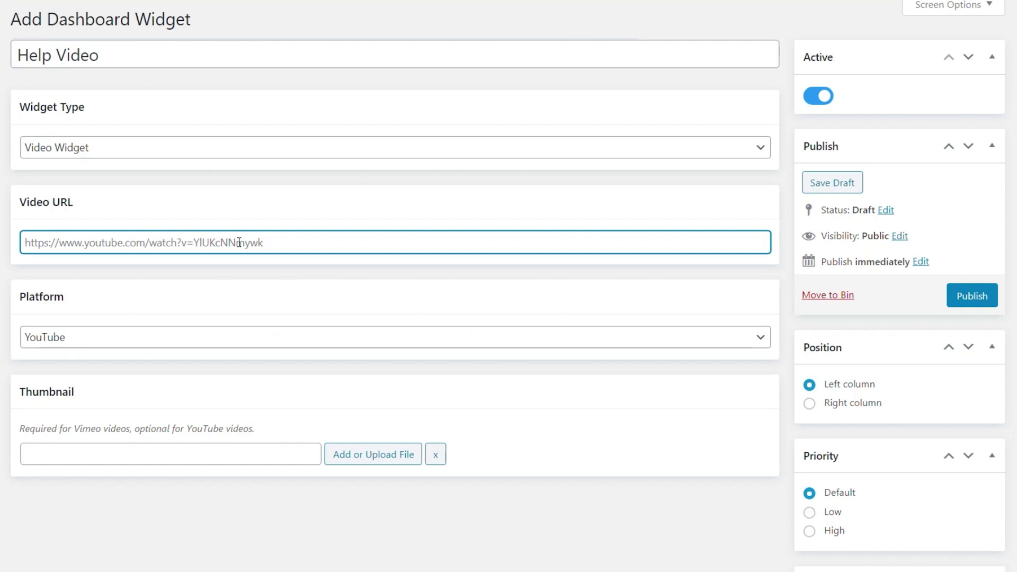
pyautogui.write('https://www.youtube.com/watch?v=4yuho7zaObI&t=18s')
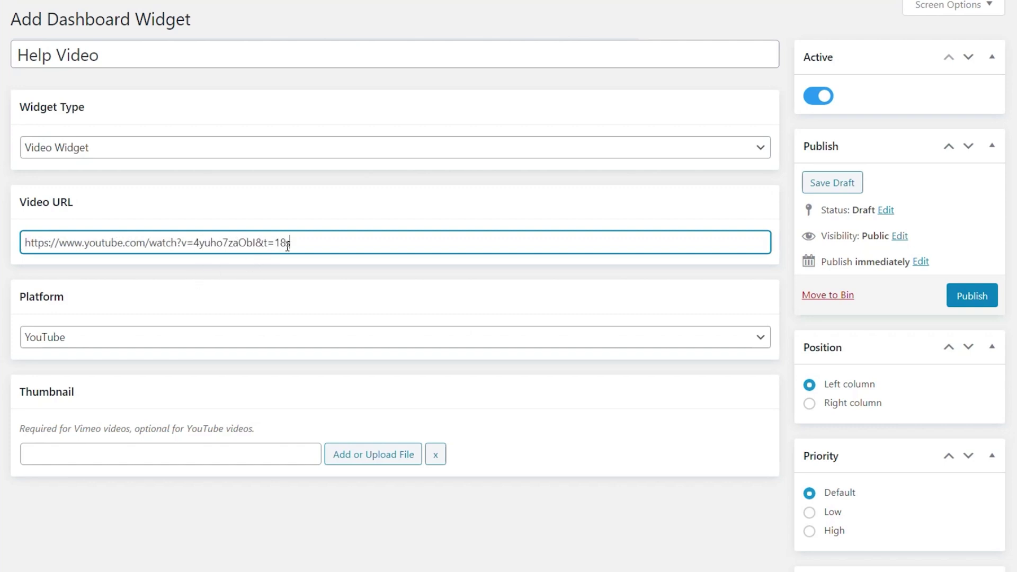
pyautogui.moveTo(263, 244); pyautogui.dragTo(329, 235)
pyautogui.press('BackSpace')
pyautogui.click(198, 339)
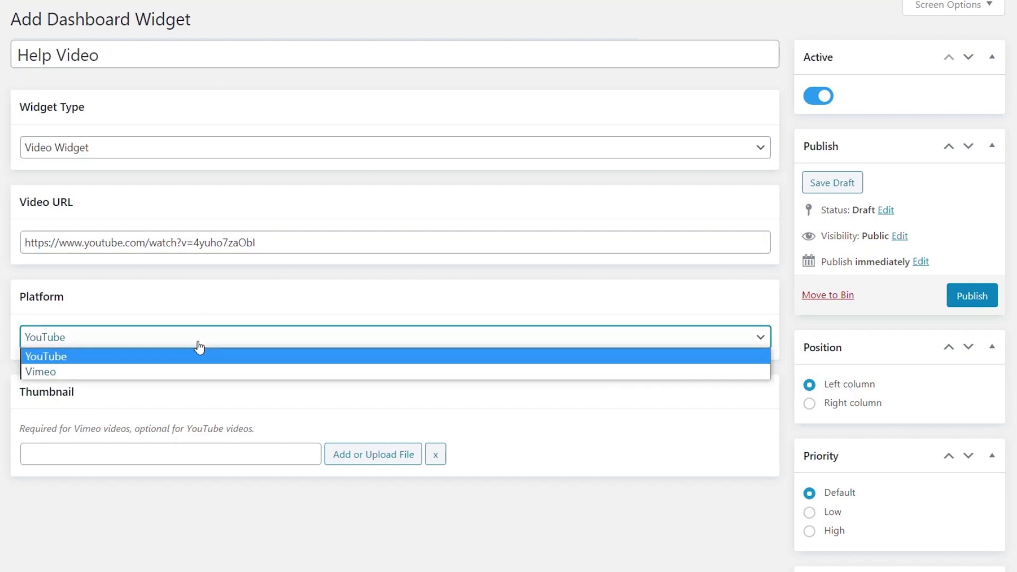
pyautogui.click(211, 536)
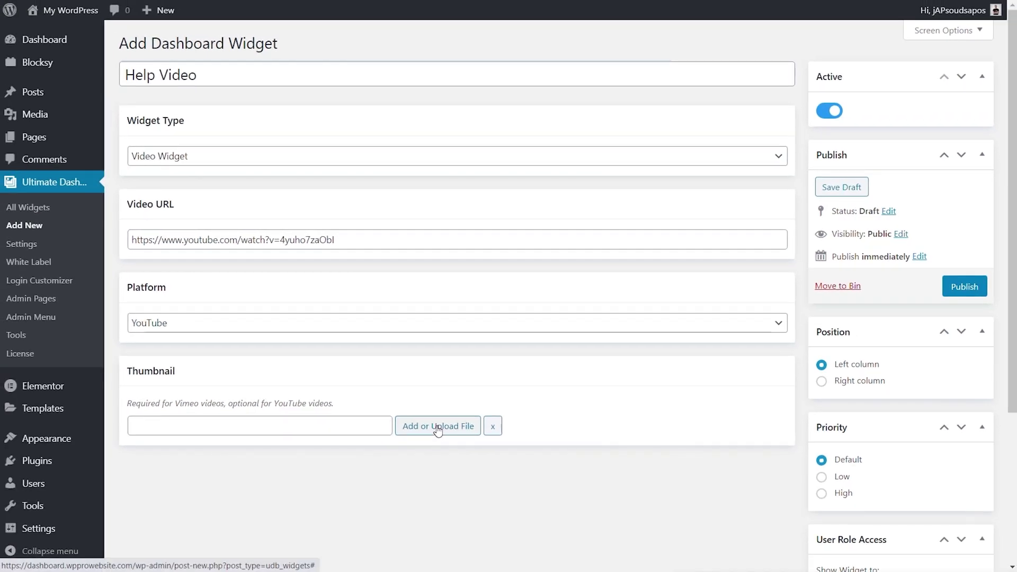
# Upload WP-Migration.jpg to the media library and use it as the video thumbnail.
pyautogui.click(438, 430)
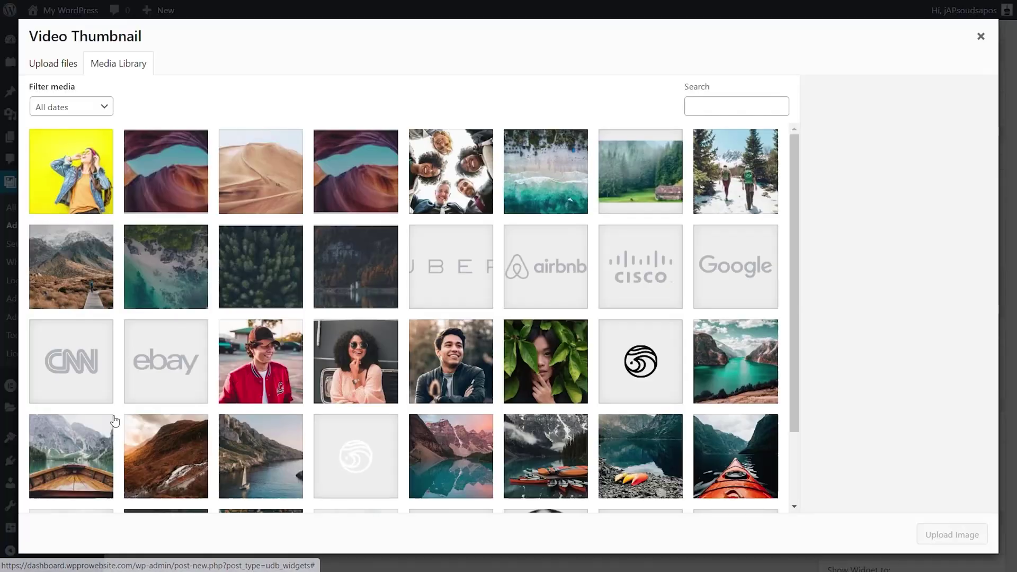
pyautogui.moveTo(250, 335); pyautogui.dragTo(281, 297)
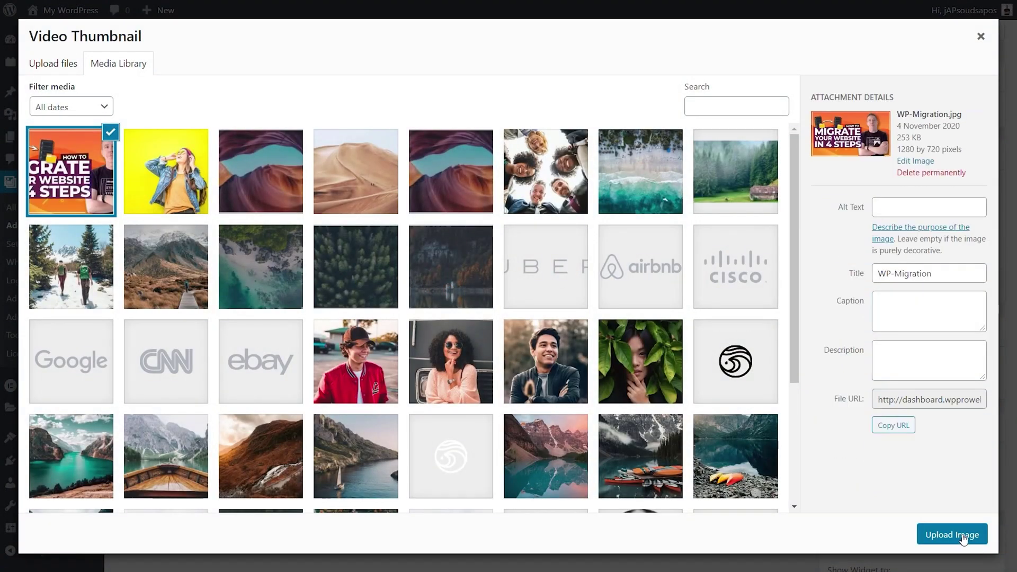
pyautogui.click(953, 535)
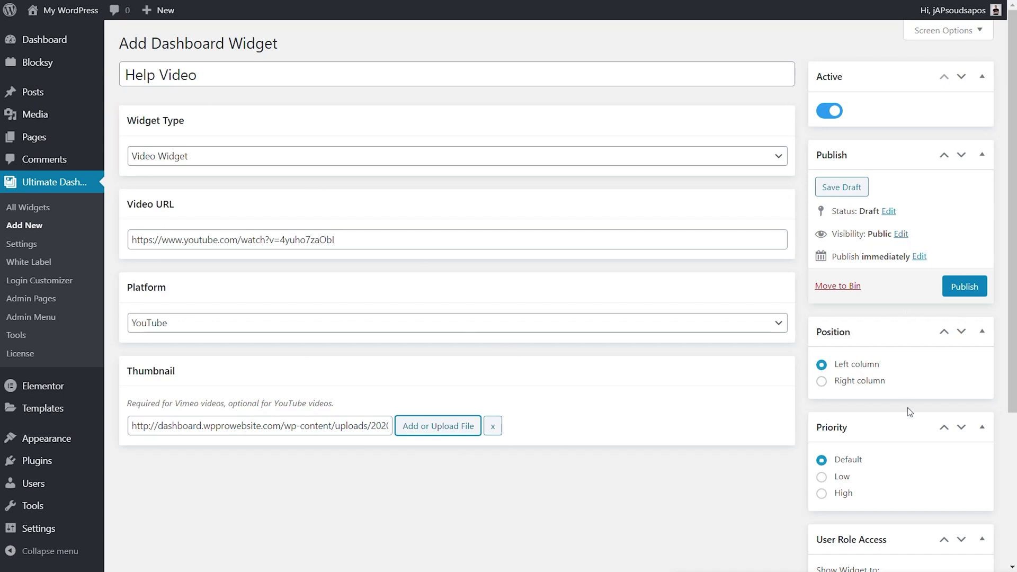
# Review the Help Video widget's position, priority and access options, and publish the widget.
pyautogui.scroll(-3, 908, 409)
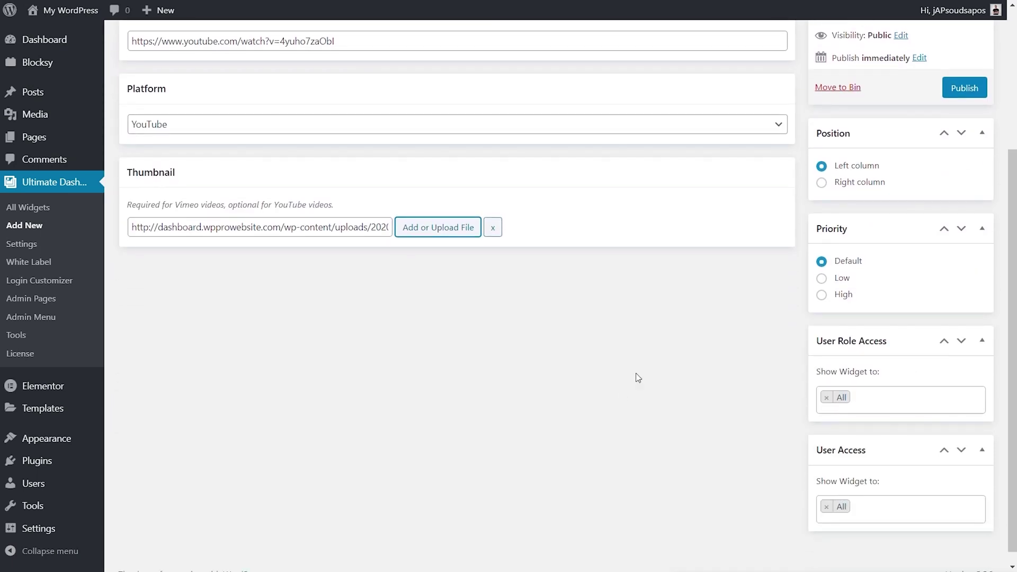
pyautogui.scroll(4, 661, 358)
pyautogui.click(965, 288)
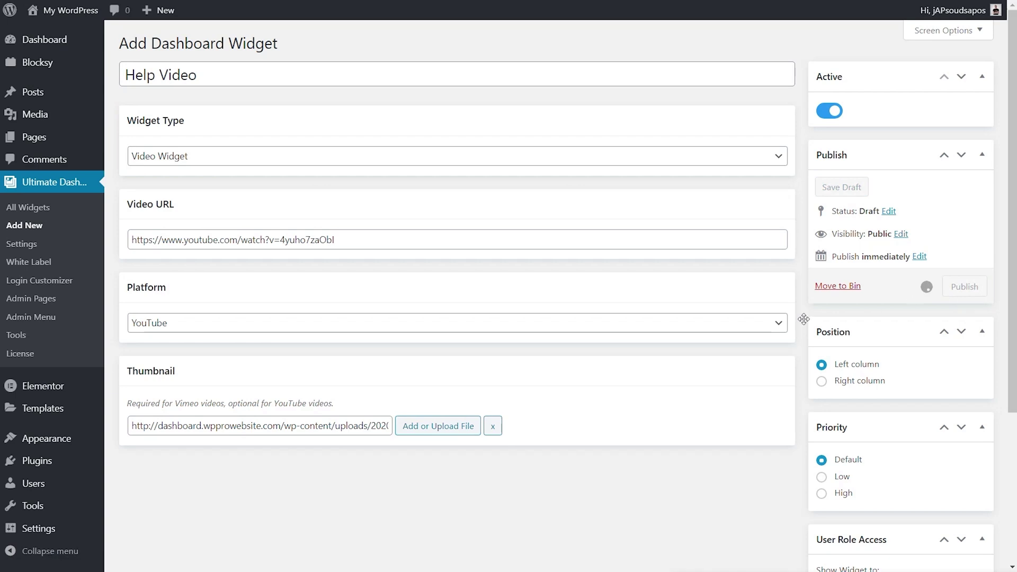
# Test the Help Video widget on the dashboard home page by playing its video, pausing it and closing the player.
pyautogui.moveTo(72, 46)
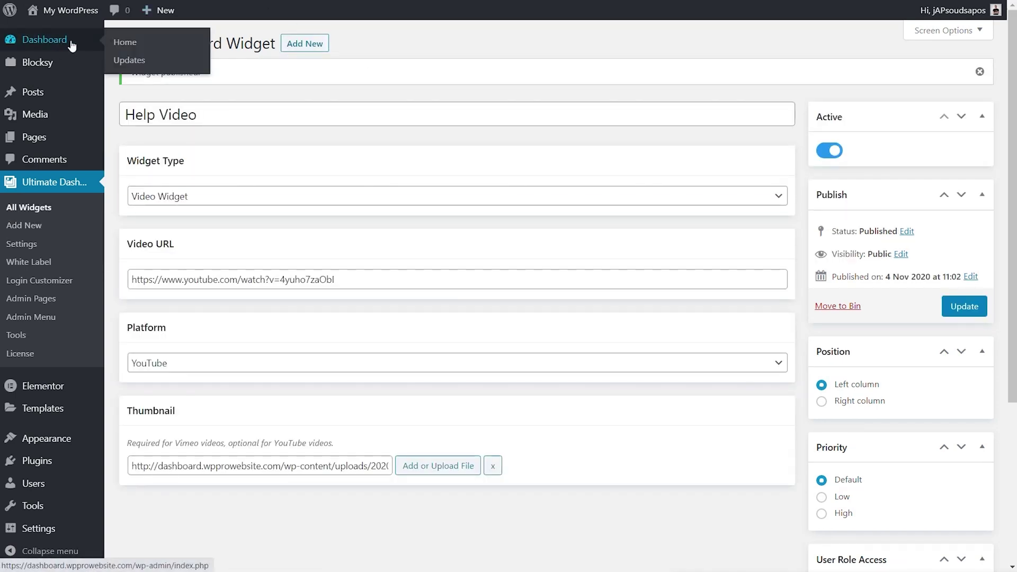
pyautogui.click(130, 43)
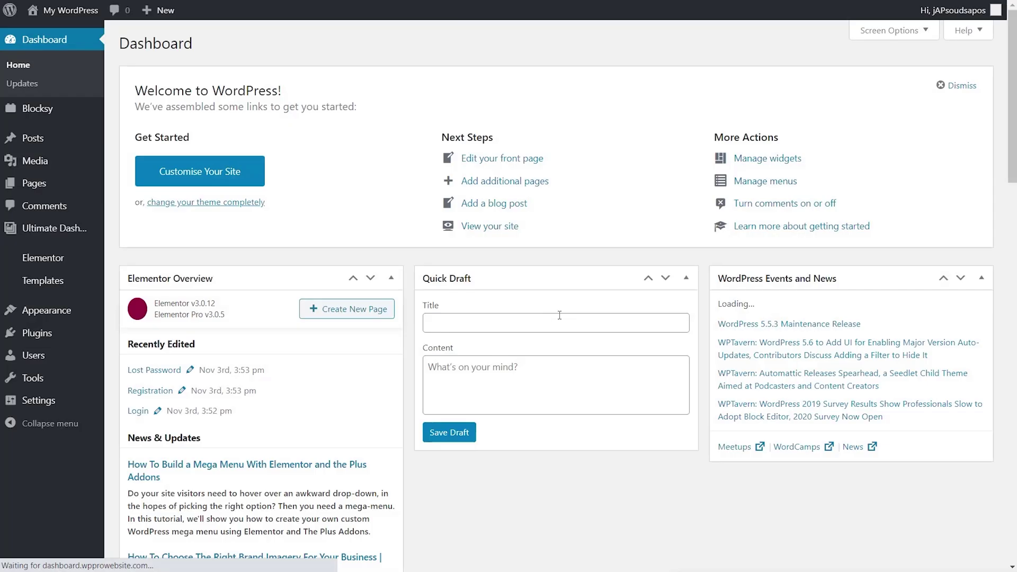
pyautogui.scroll(-20, 540, 318)
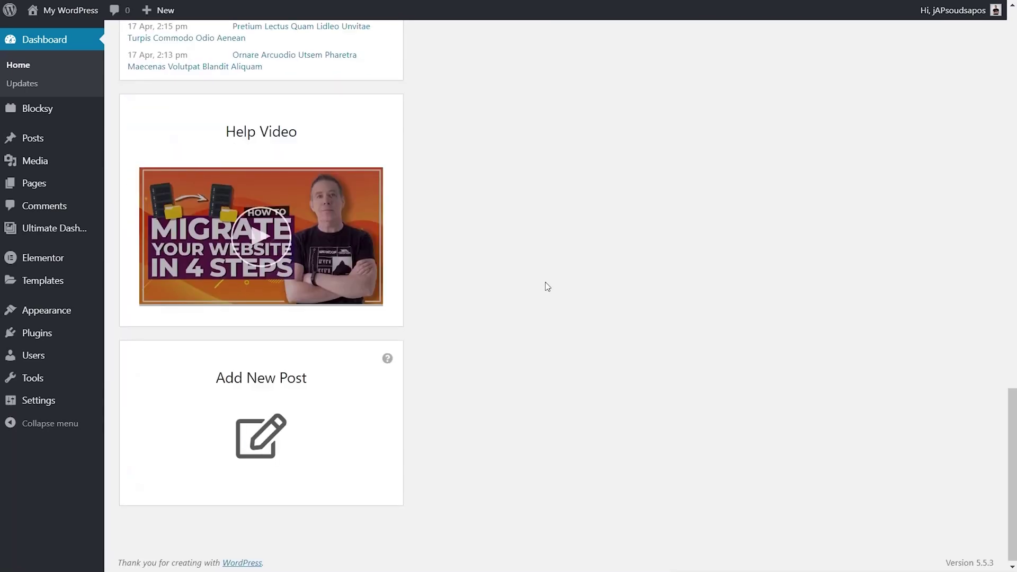
pyautogui.click(264, 246)
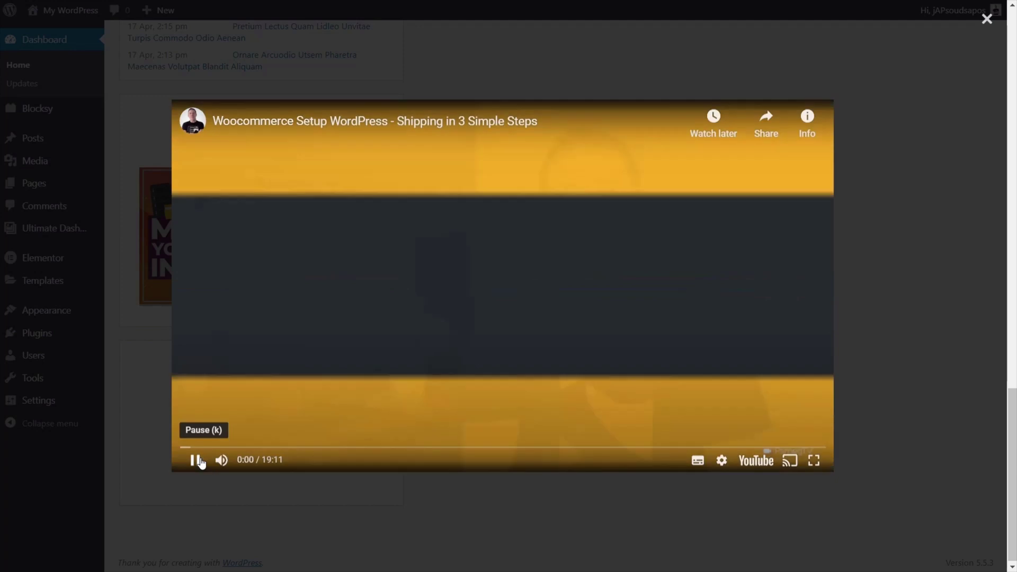
pyautogui.click(195, 460)
pyautogui.click(986, 19)
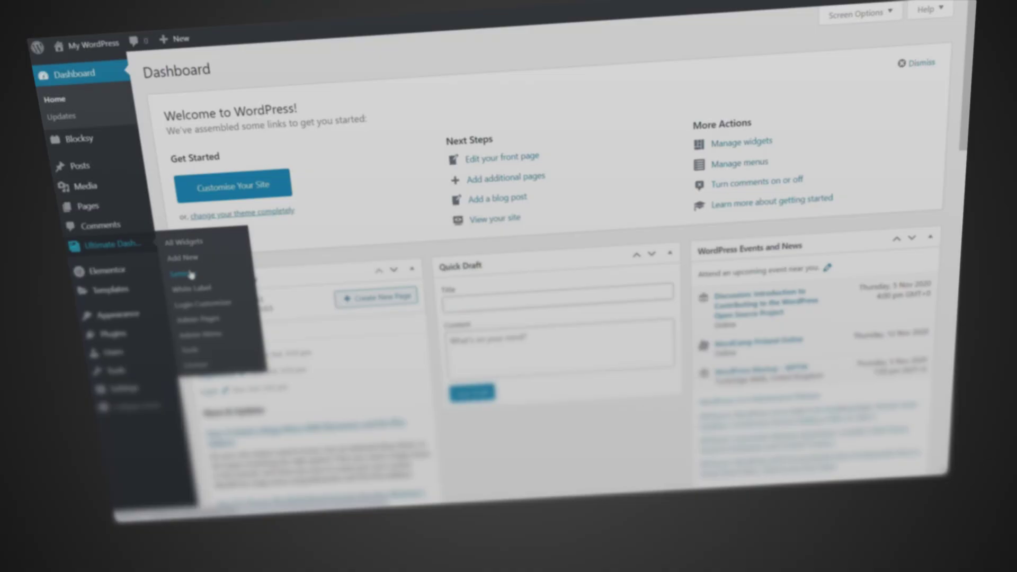
# Enable removal of all default WordPress dashboard widgets in the Ultimate Dashboard settings and save the changes.
pyautogui.click(190, 274)
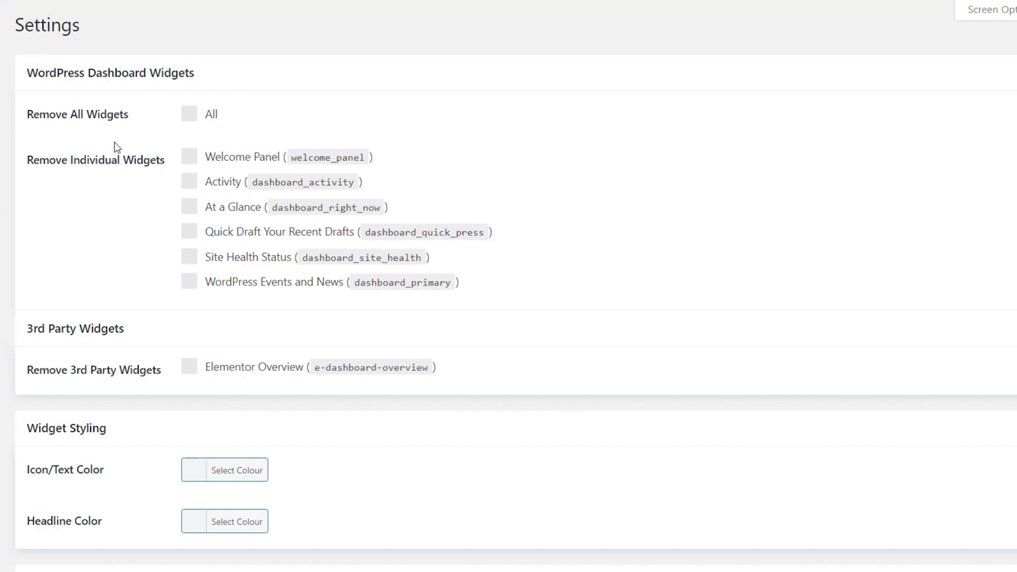
pyautogui.click(188, 116)
pyautogui.scroll(-3, 370, 318)
pyautogui.scroll(-15, 530, 388)
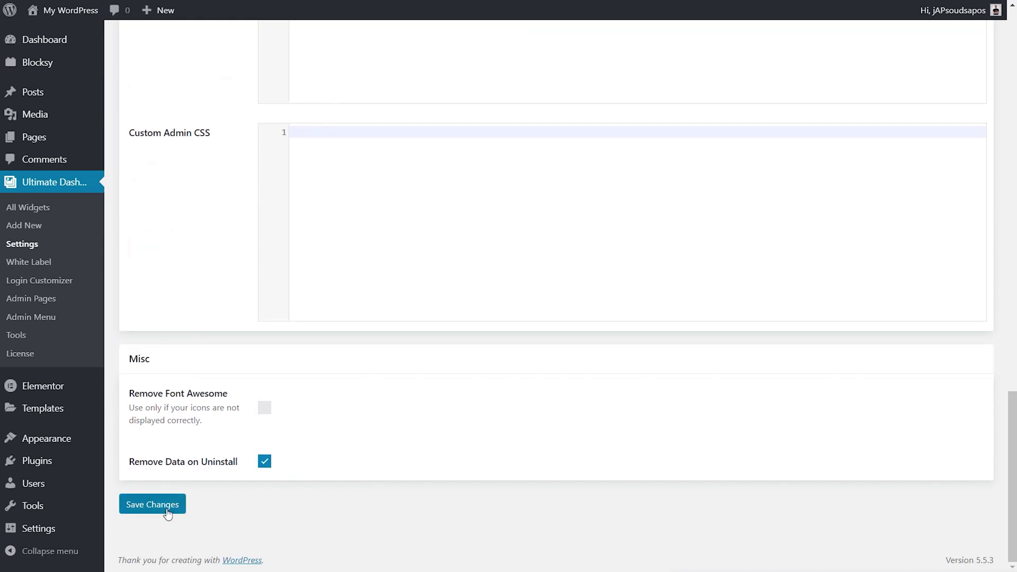
pyautogui.click(168, 510)
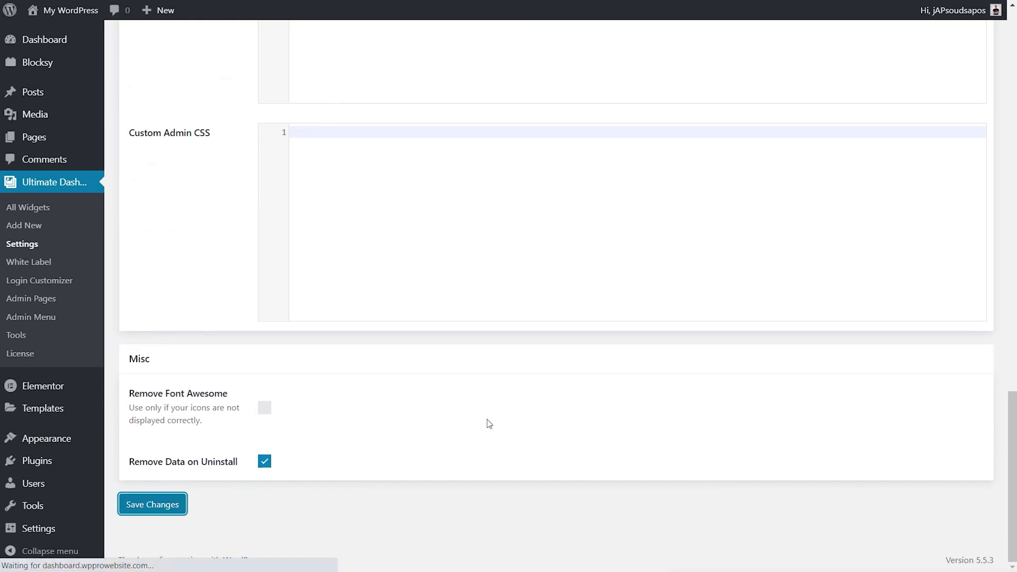
# Check the dashboard home page for which widgets remain.
pyautogui.moveTo(48, 42)
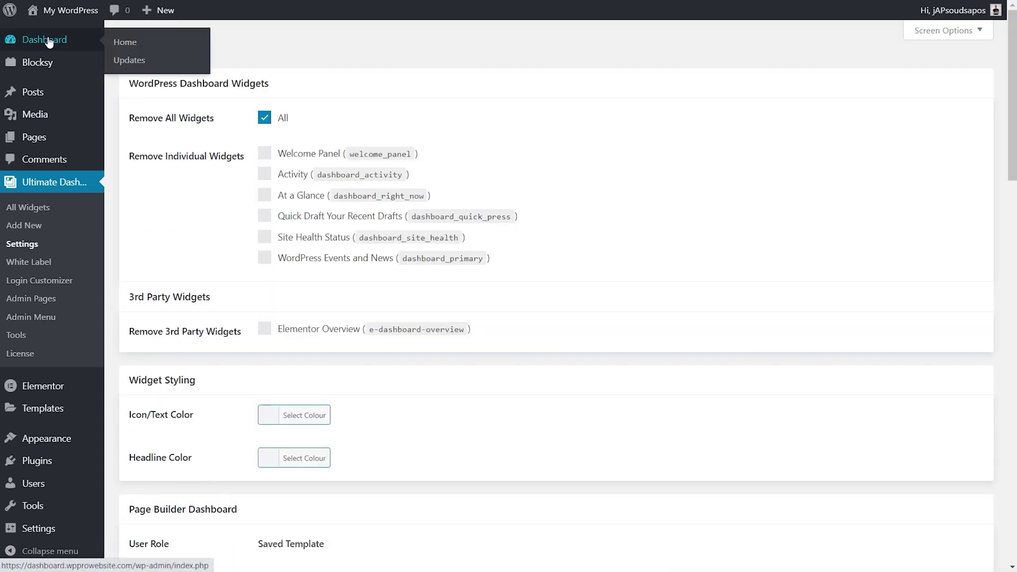
pyautogui.click(122, 46)
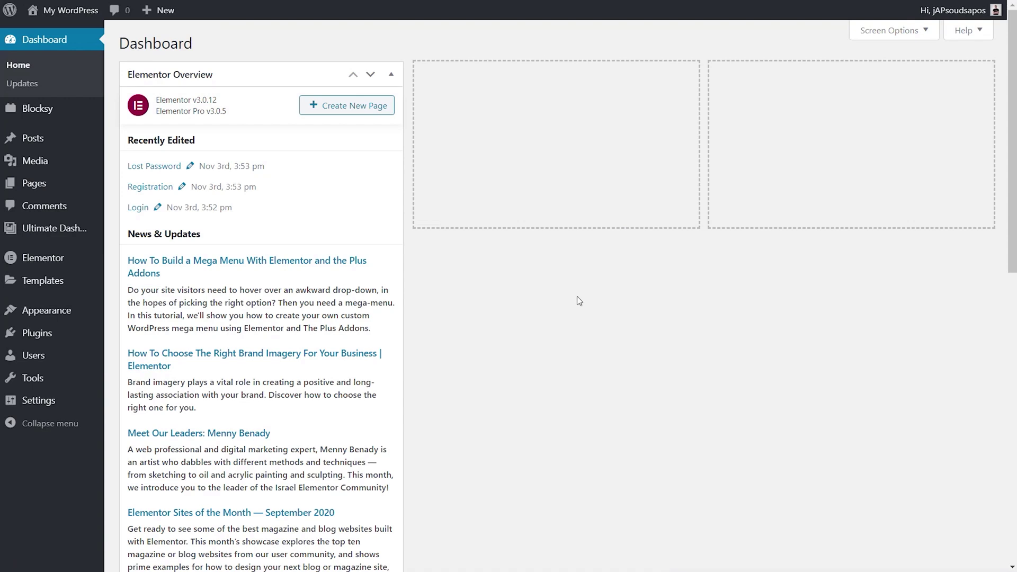
pyautogui.scroll(-10, 581, 303)
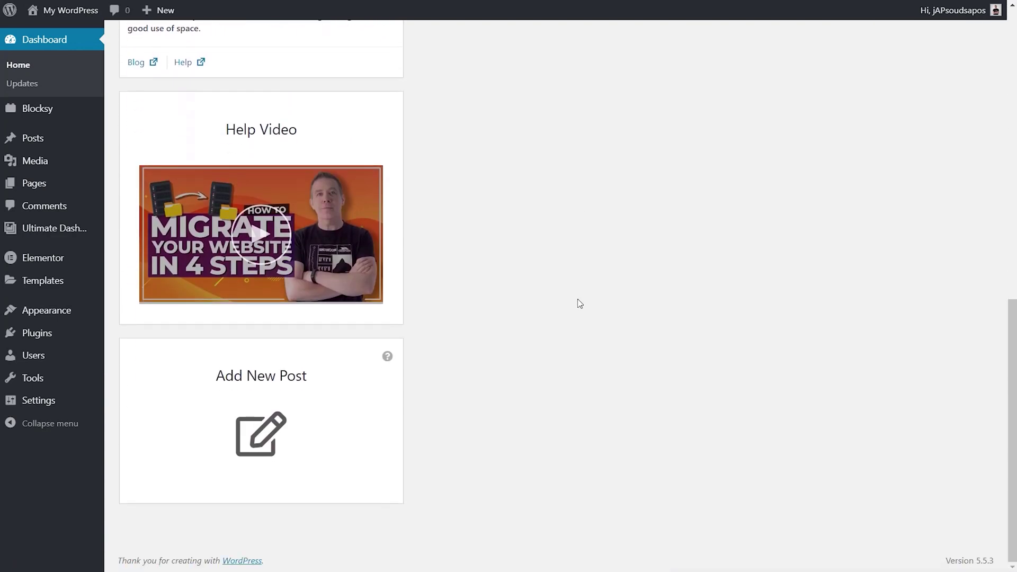
pyautogui.scroll(10, 580, 303)
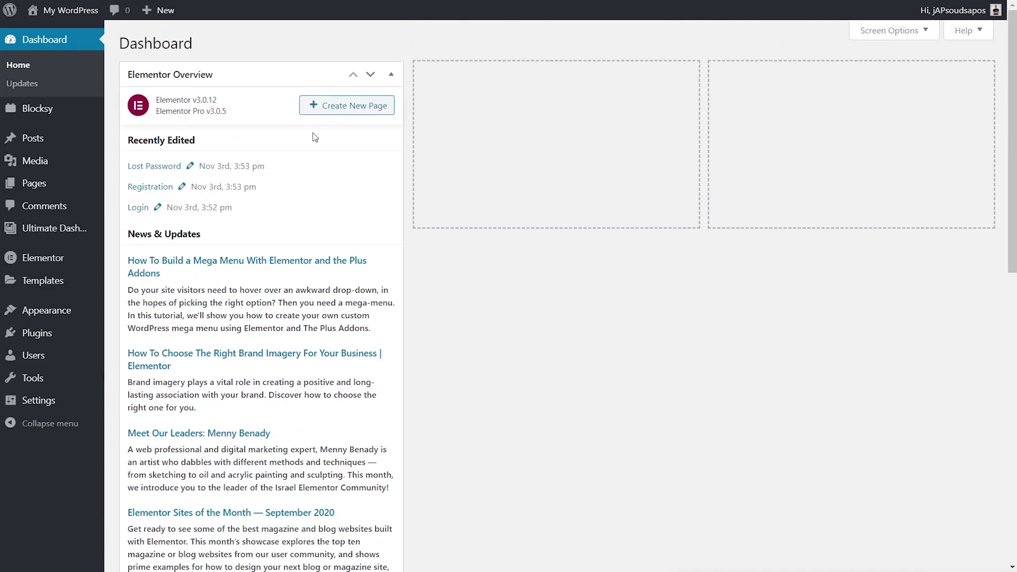
pyautogui.scroll(-8, 529, 355)
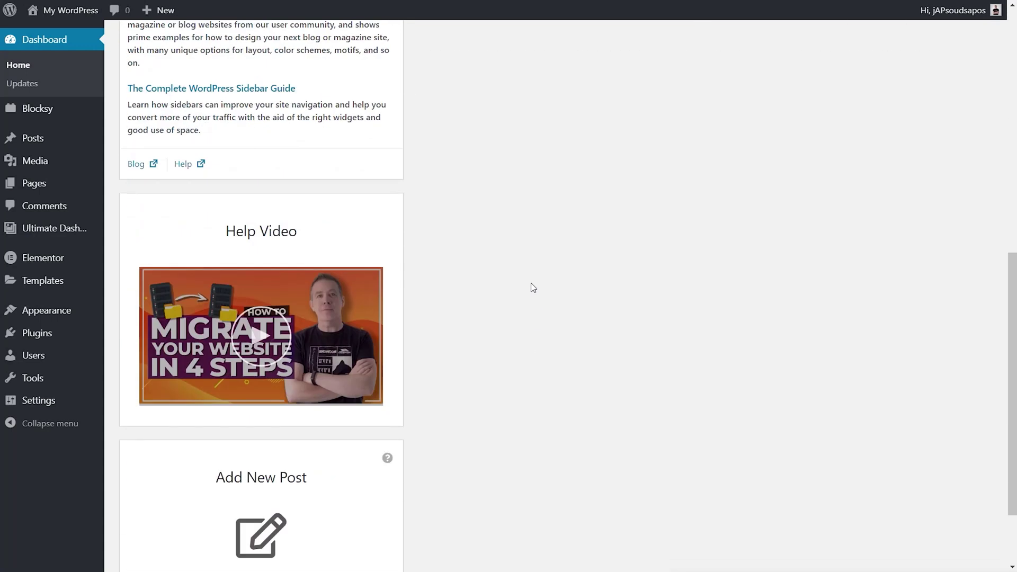
pyautogui.scroll(7, 533, 287)
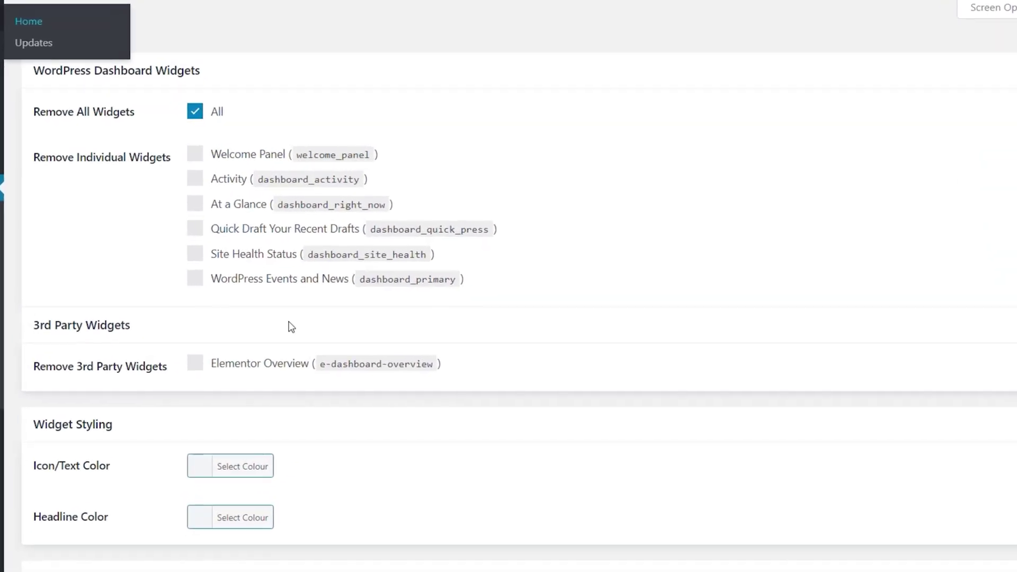
# Enable removal of the third-party Elementor Overview widget in the Ultimate Dashboard settings and save the changes.
pyautogui.click(200, 374)
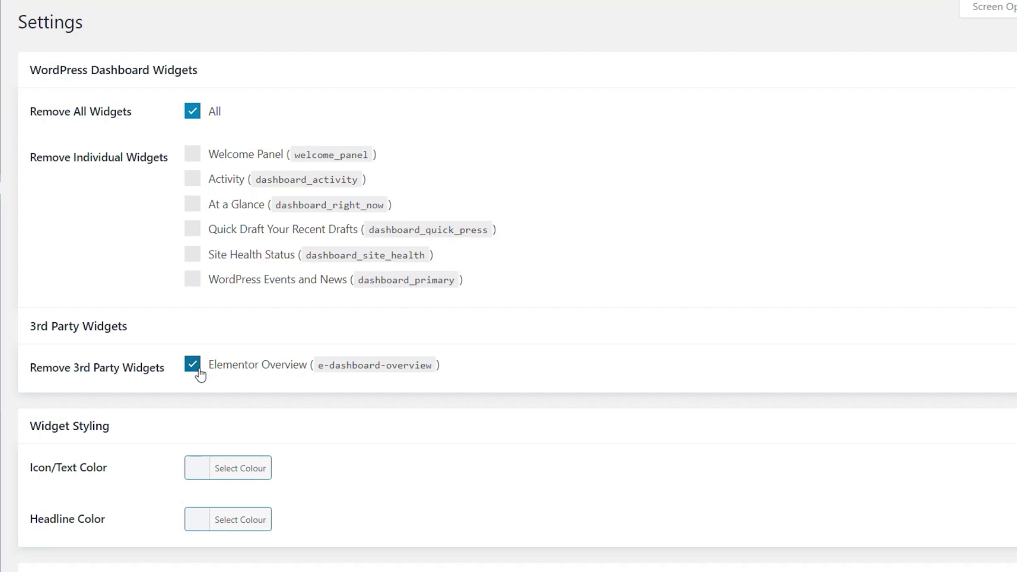
pyautogui.scroll(-1, 265, 360)
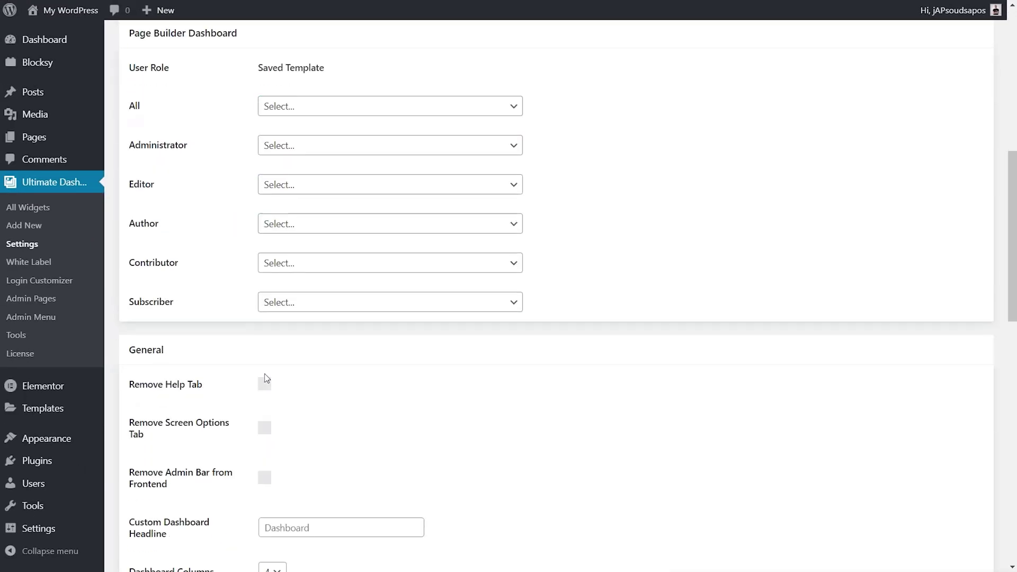
pyautogui.scroll(-15, 266, 378)
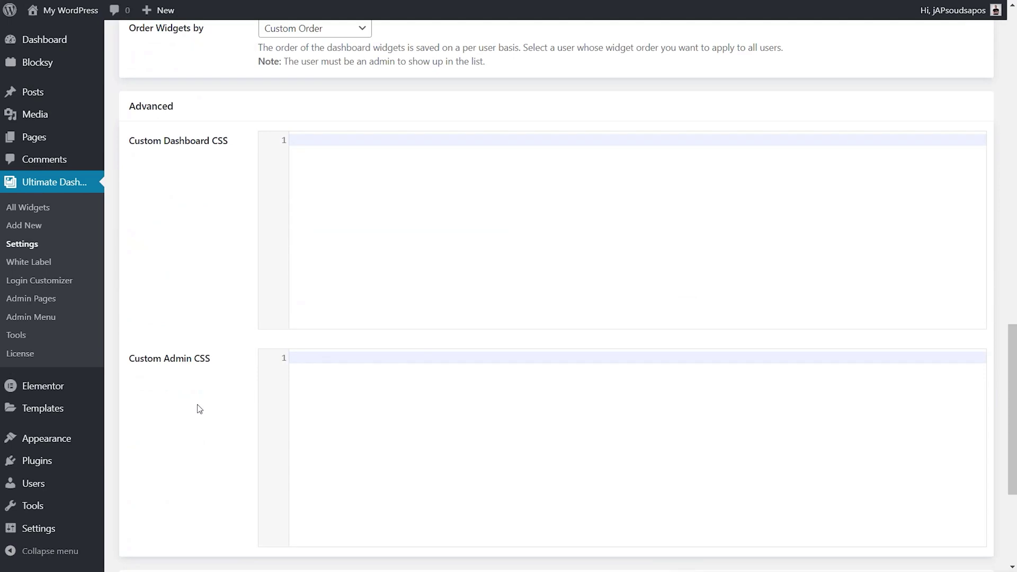
pyautogui.click(153, 505)
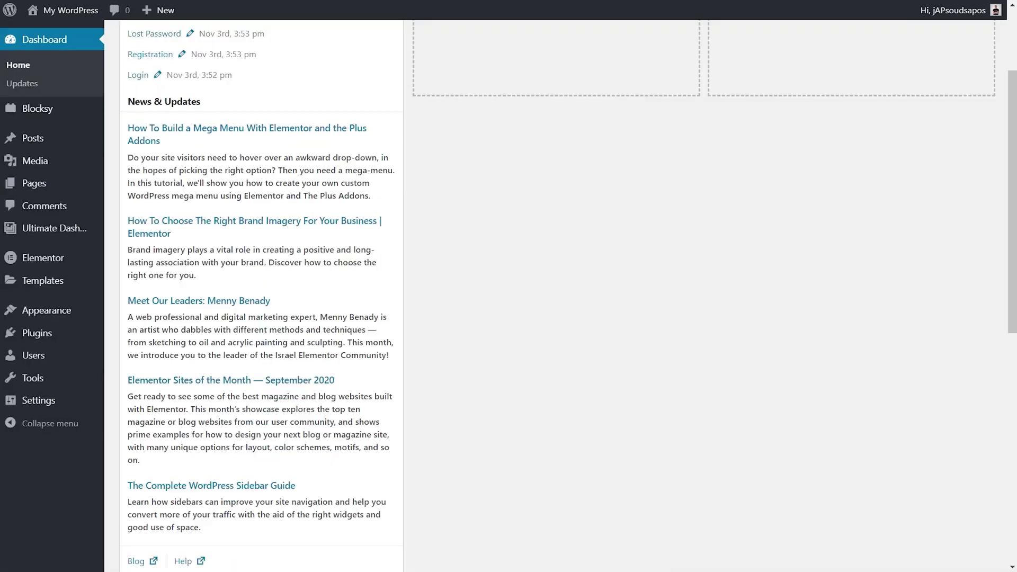
# Reload the dashboard home page and move the Add New Post widget into an empty column beside the Help Video widget.
pyautogui.press('F5')
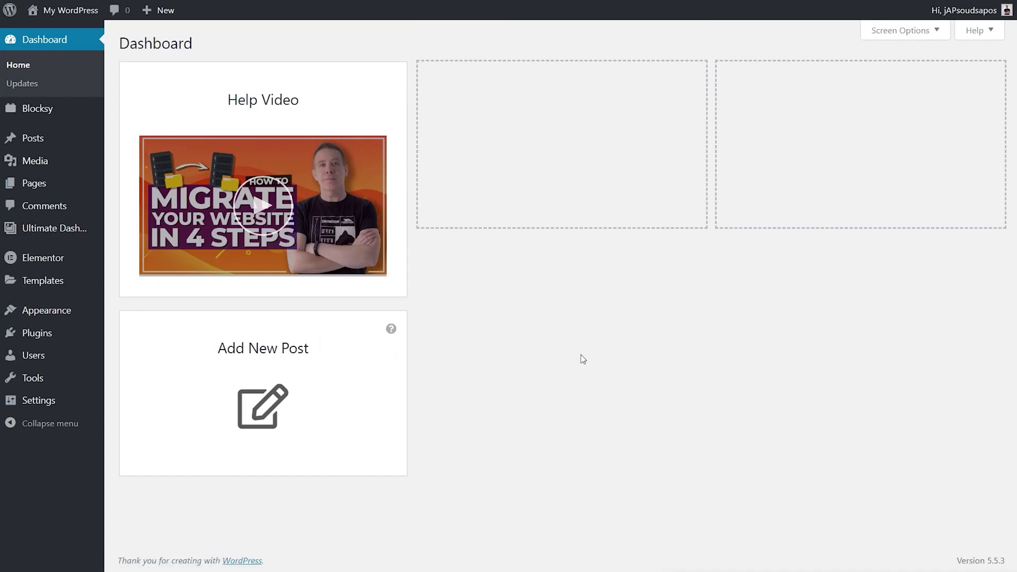
pyautogui.moveTo(318, 334); pyautogui.dragTo(704, 265)
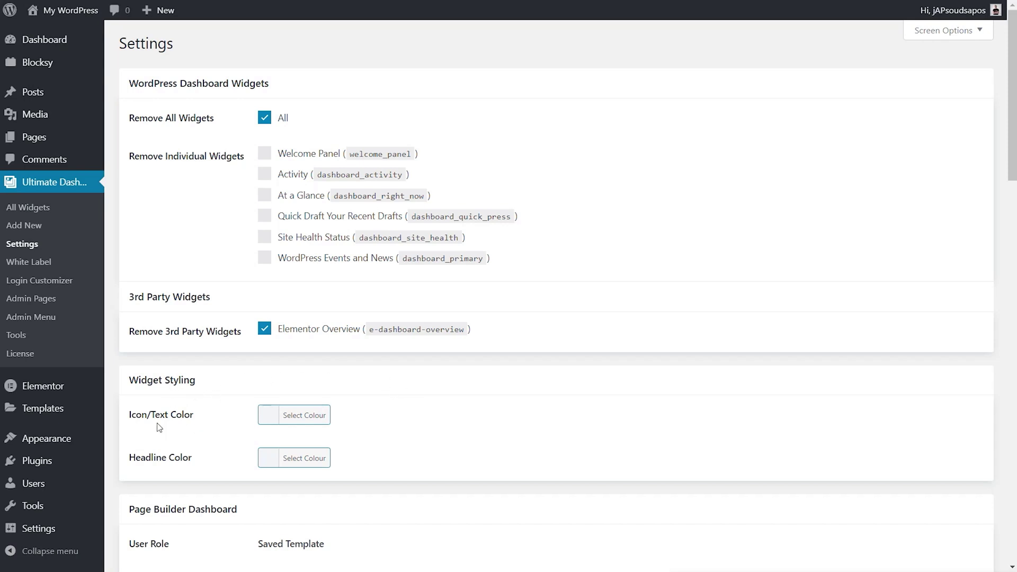
# Set the widget icon/text color to green #81d742 in the Ultimate Dashboard settings and save the changes.
pyautogui.scroll(-3, 157, 419)
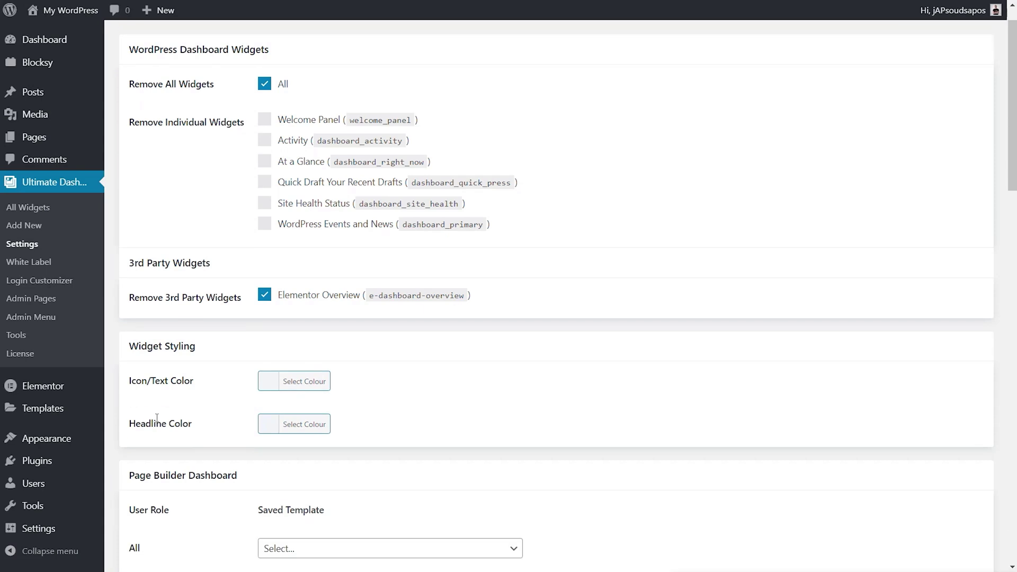
pyautogui.click(299, 285)
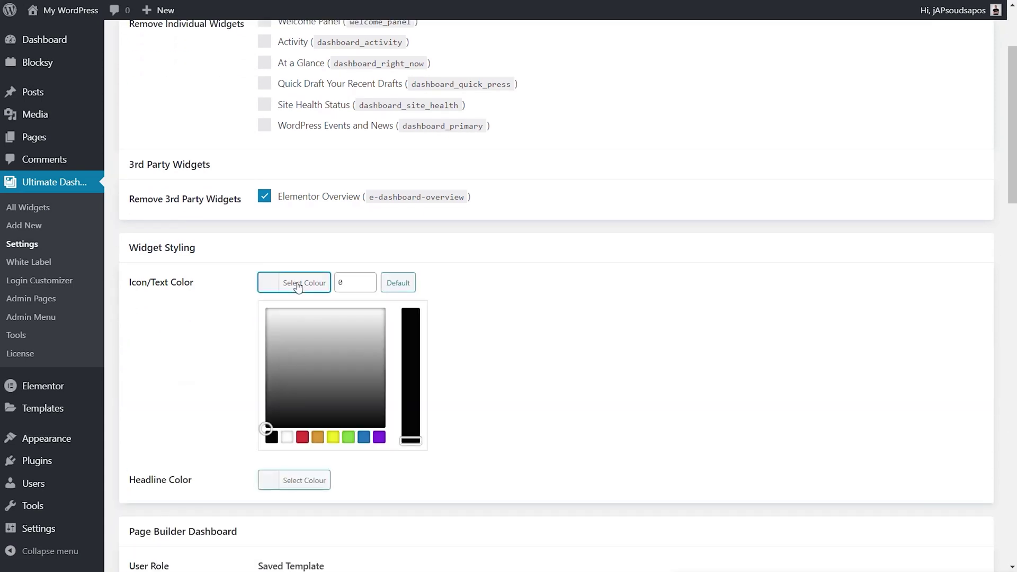
pyautogui.click(349, 437)
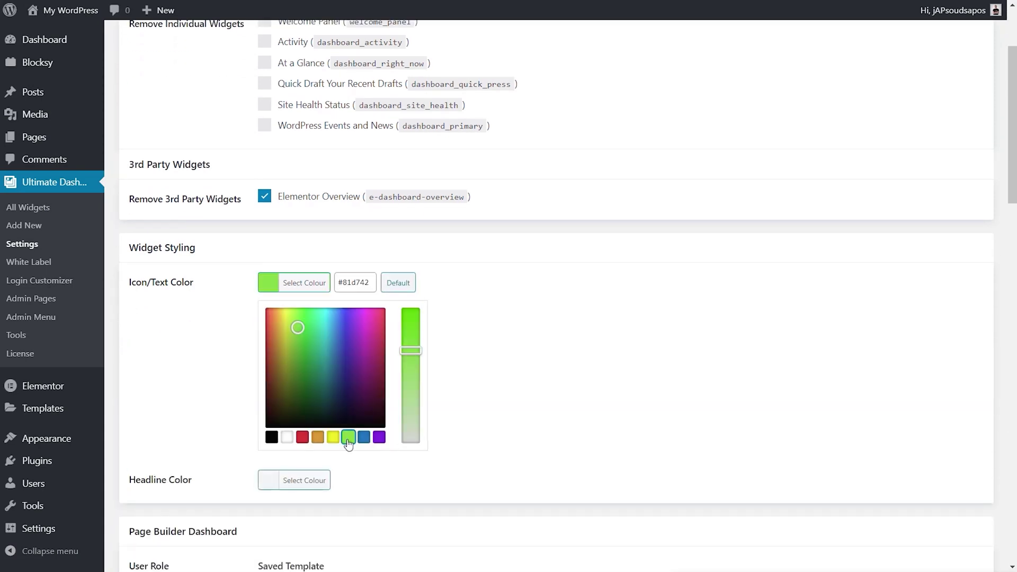
pyautogui.click(555, 326)
pyautogui.scroll(-8, 640, 370)
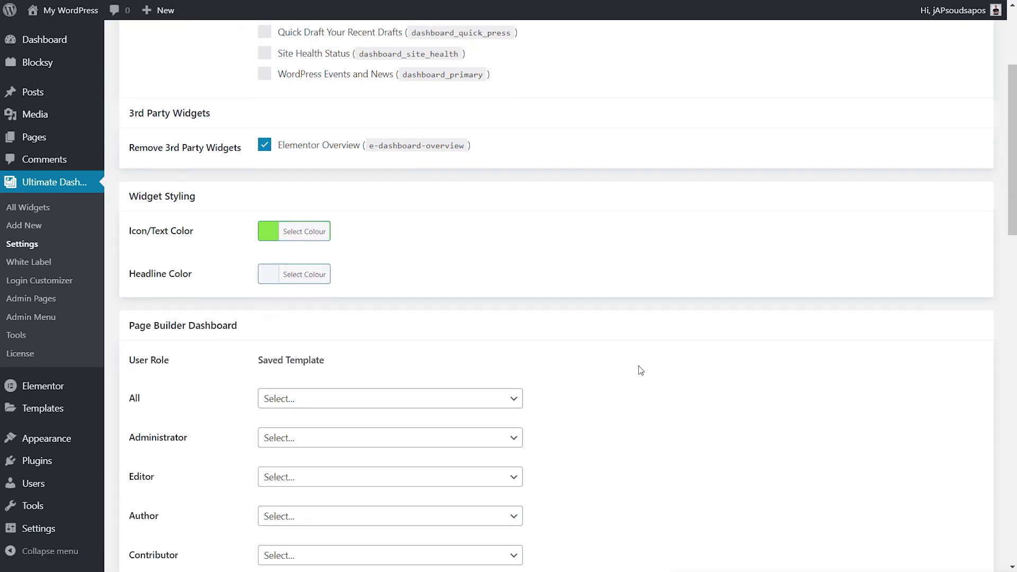
pyautogui.scroll(-15, 641, 369)
pyautogui.click(153, 504)
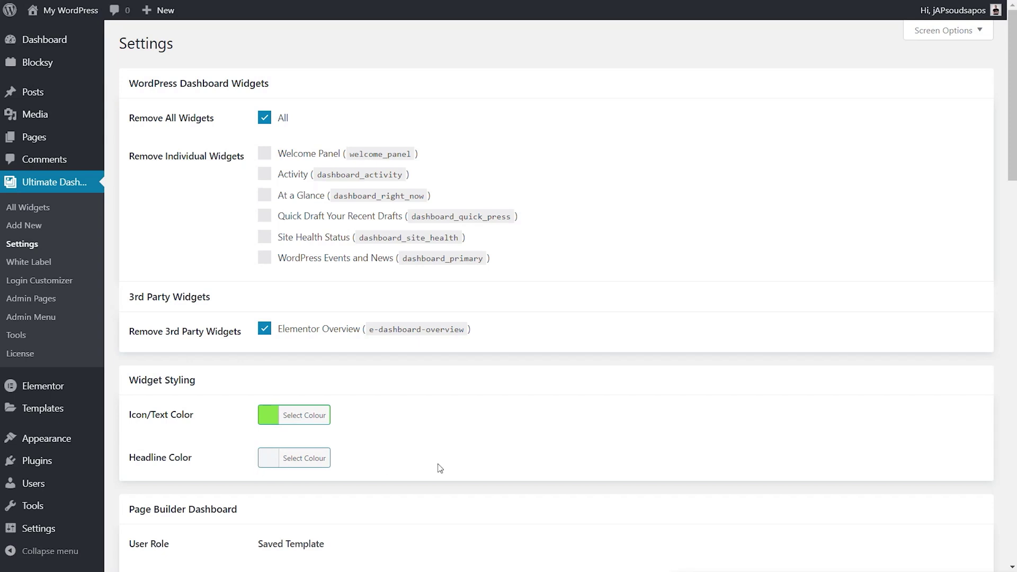
# Look through the saved templates offered for the Administrator role in the Page Builder Dashboard settings without choosing one.
pyautogui.scroll(-3, 440, 468)
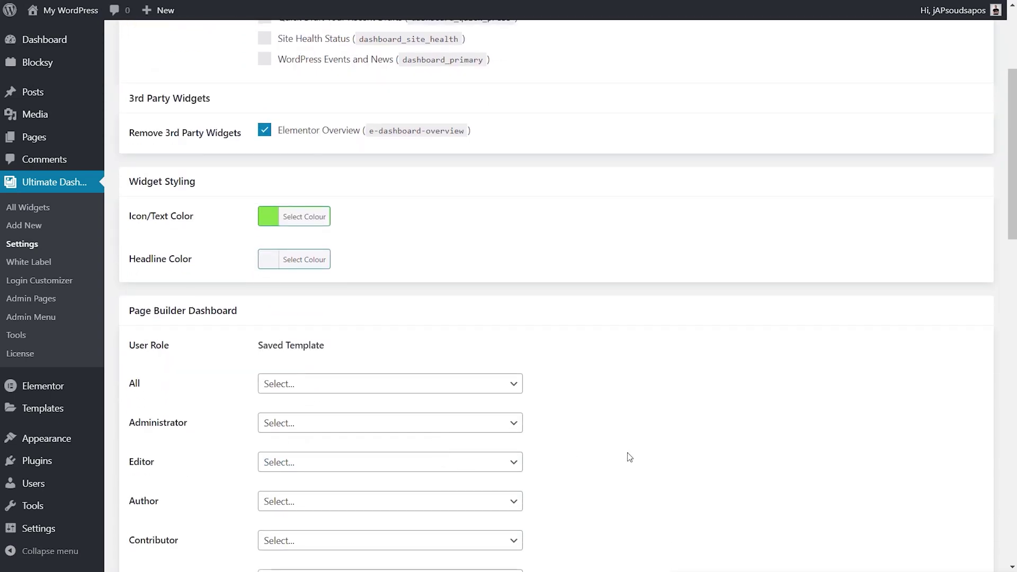
pyautogui.scroll(-2, 630, 458)
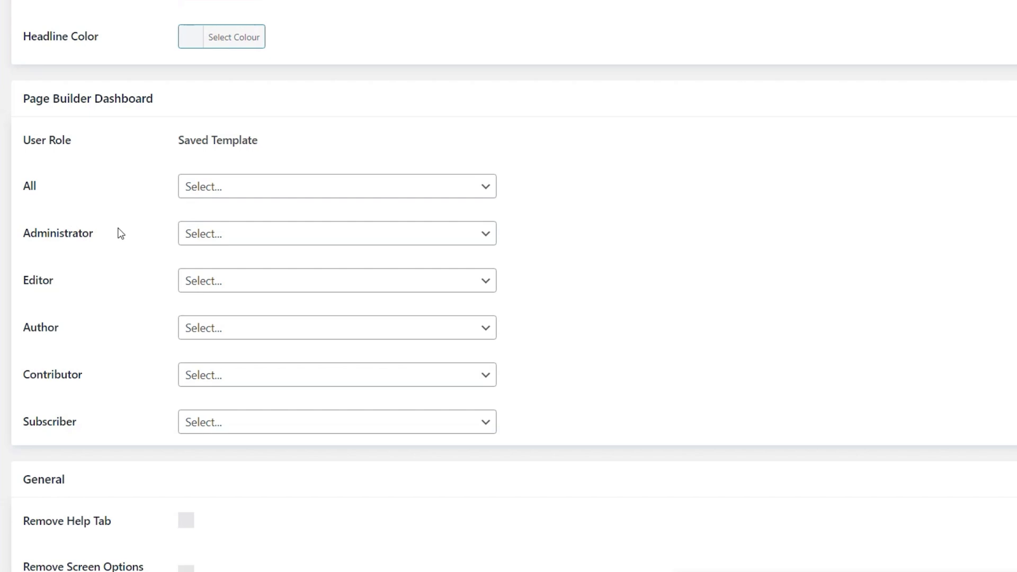
pyautogui.click(395, 237)
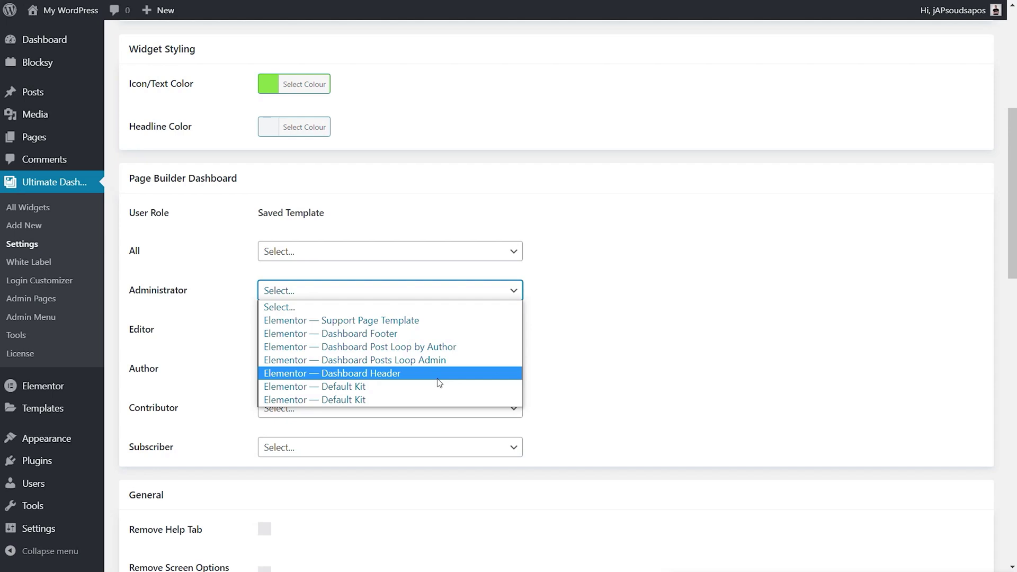
pyautogui.click(844, 443)
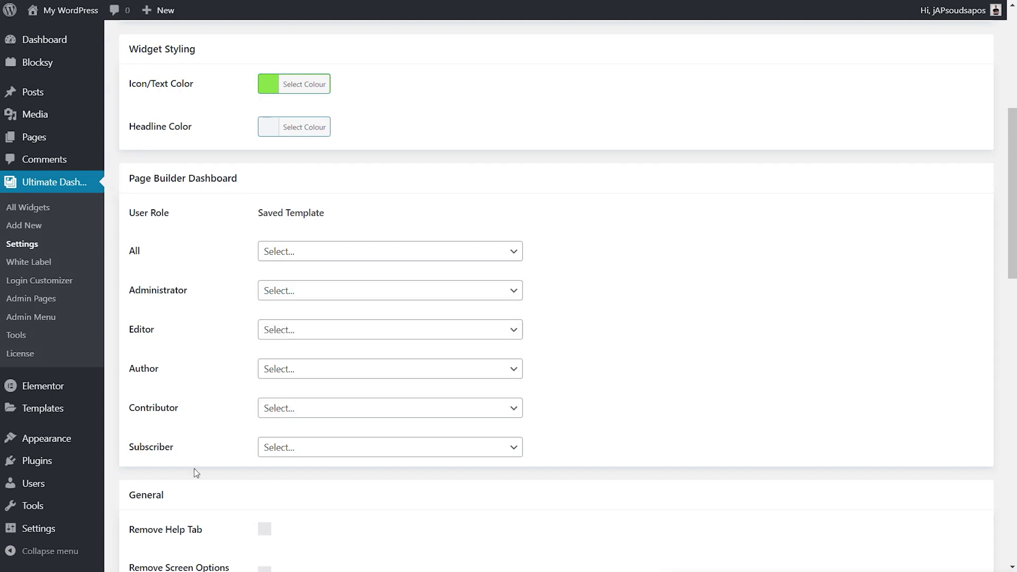
# Create a new Elementor template of type Page named "UDP Dashboard Template" from the Saved Templates list.
pyautogui.moveTo(85, 419)
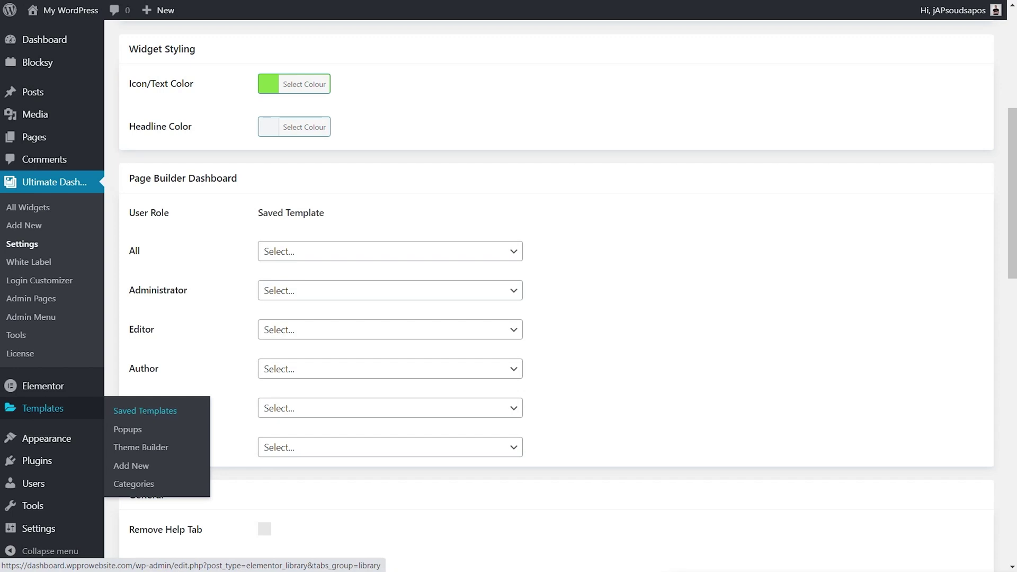
pyautogui.click(145, 412)
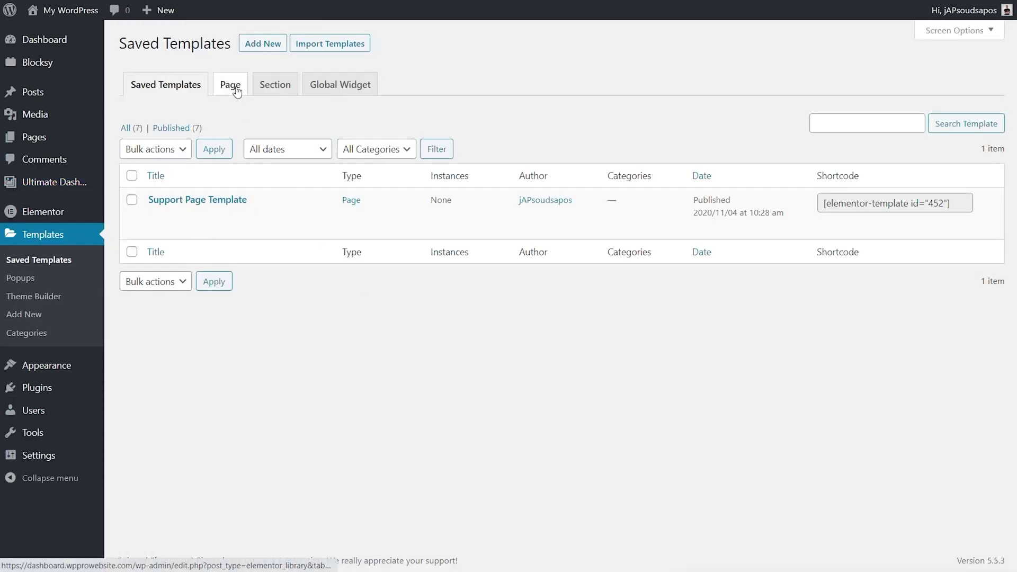
pyautogui.click(237, 91)
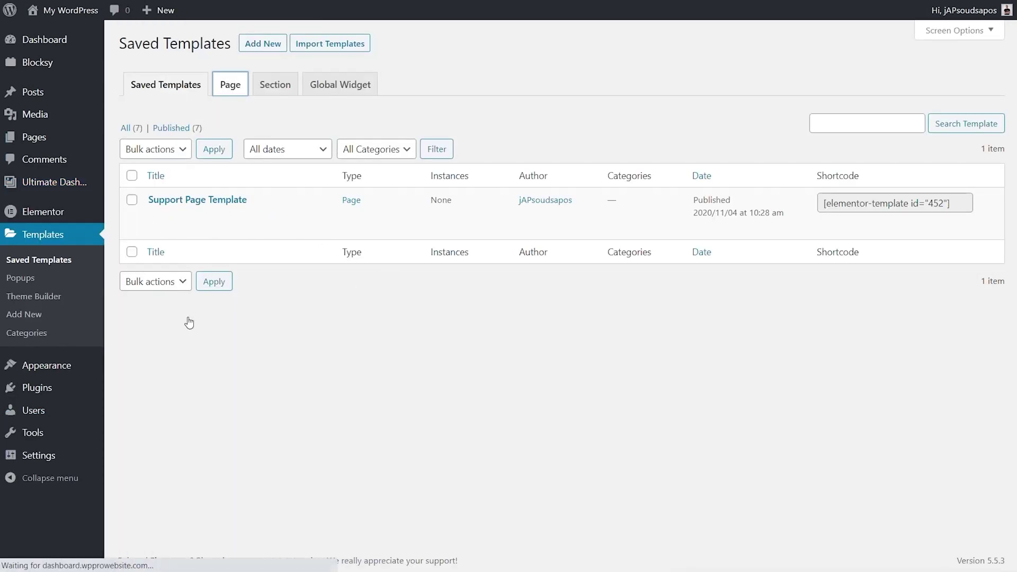
pyautogui.click(261, 44)
pyautogui.click(634, 350)
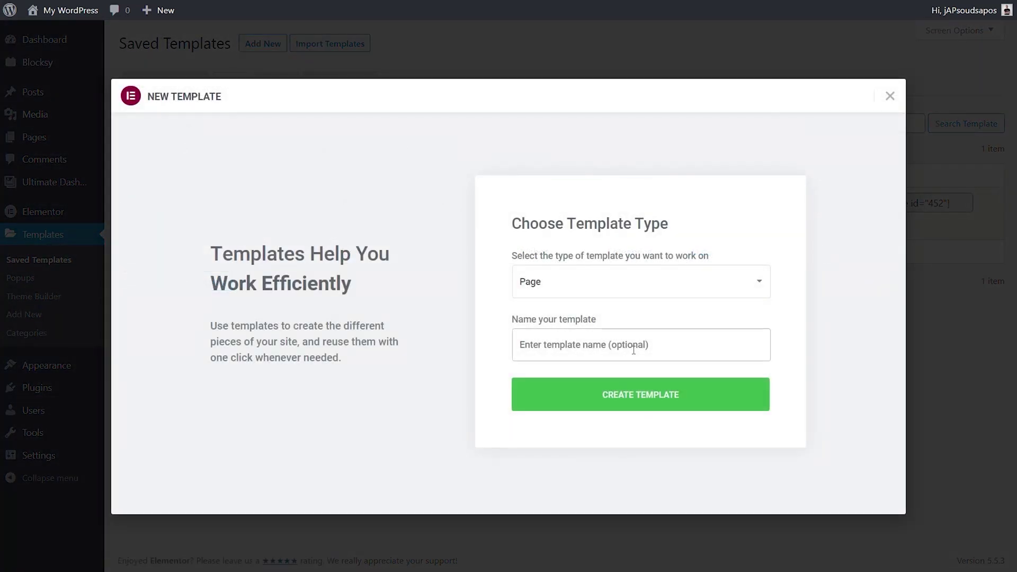
pyautogui.write('u')
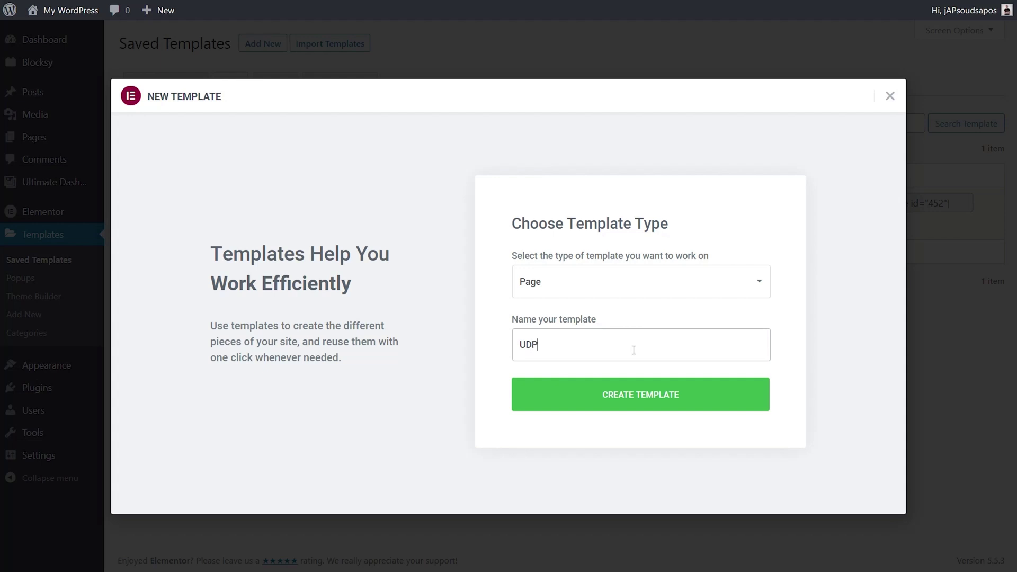
pyautogui.write('DP Dashboard Tempalte')
pyautogui.press('BackSpace')
pyautogui.press('BackSpace')
pyautogui.press('BackSpace')
pyautogui.press('BackSpace')
pyautogui.write('late')
pyautogui.click(636, 397)
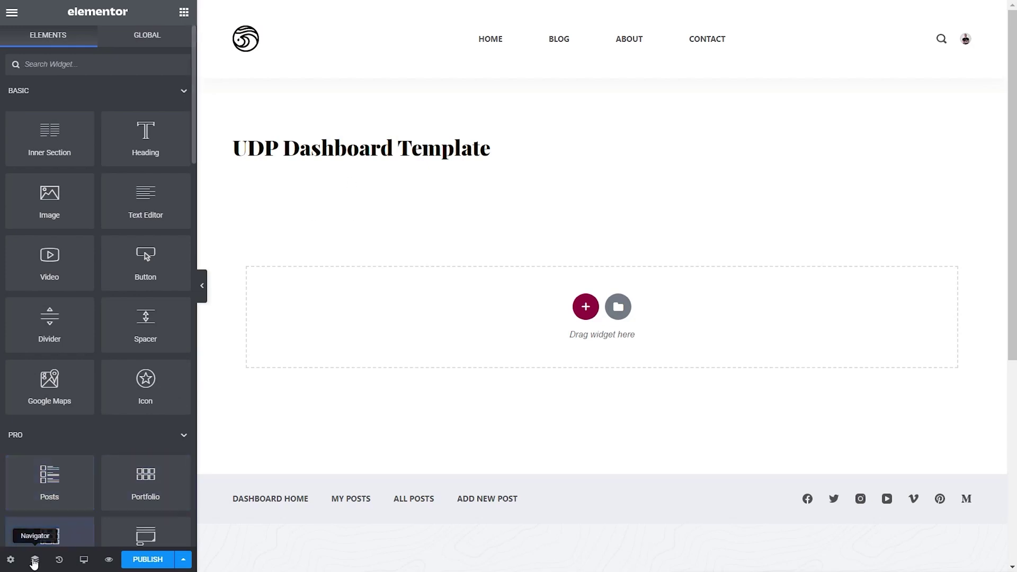
# Set the template's page layout to Elementor Canvas.
pyautogui.click(11, 560)
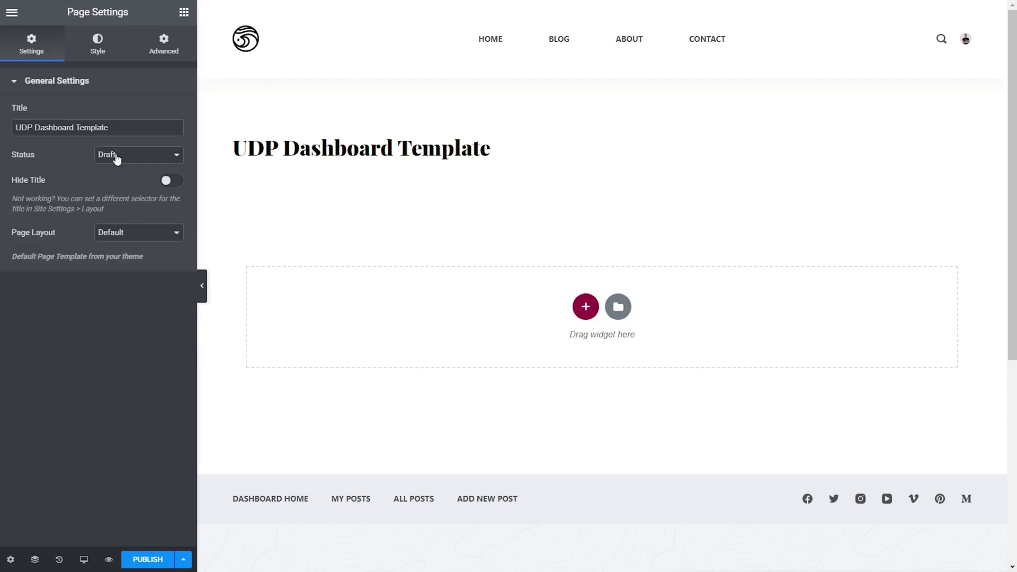
pyautogui.click(143, 236)
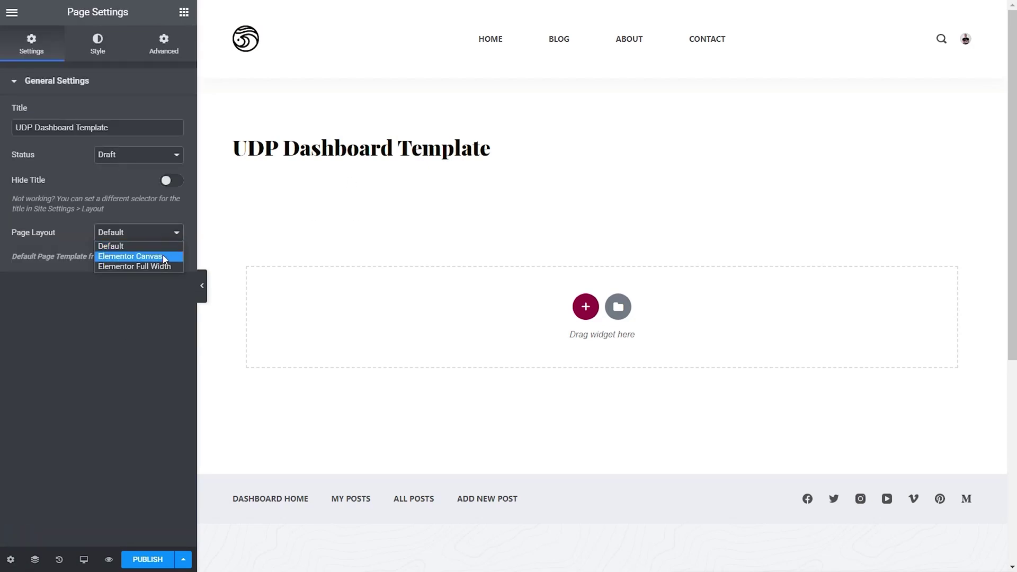
pyautogui.click(164, 258)
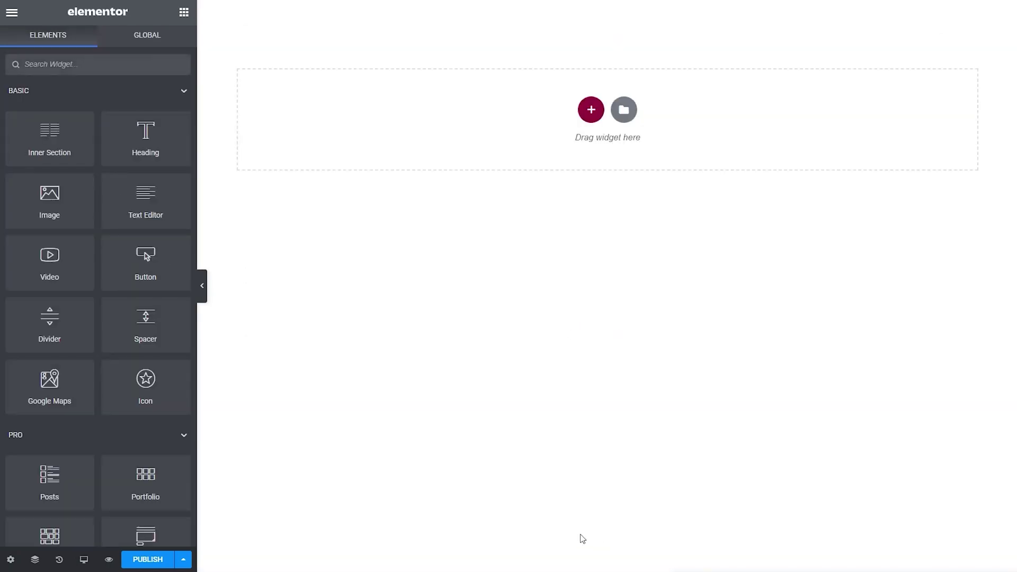
# Add a Heading widget to the empty page with the title "Welcome aboard".
pyautogui.moveTo(144, 137); pyautogui.dragTo(322, 106)
pyautogui.moveTo(144, 133); pyautogui.dragTo(7, 137)
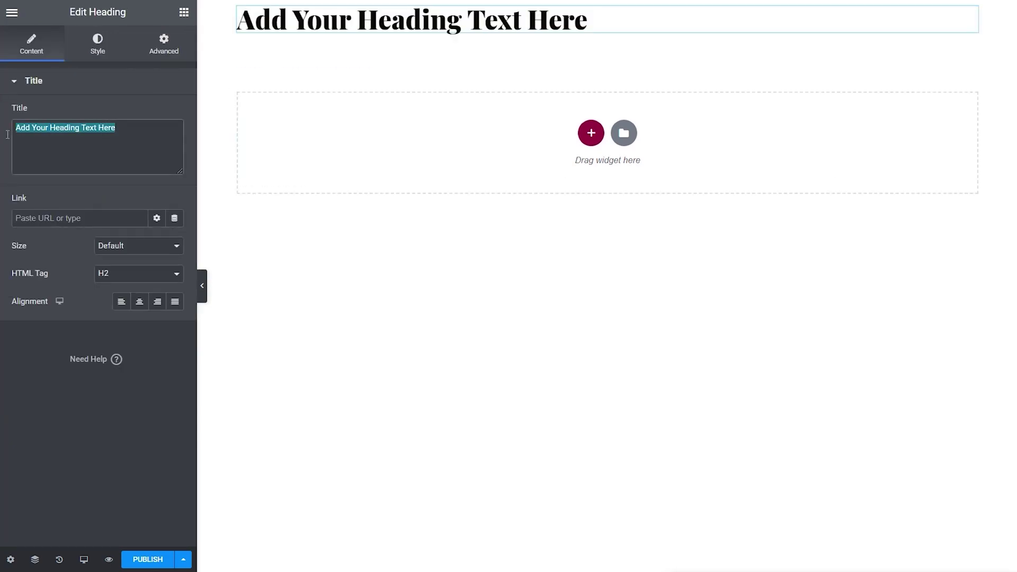
pyautogui.write('Welcome aboard')
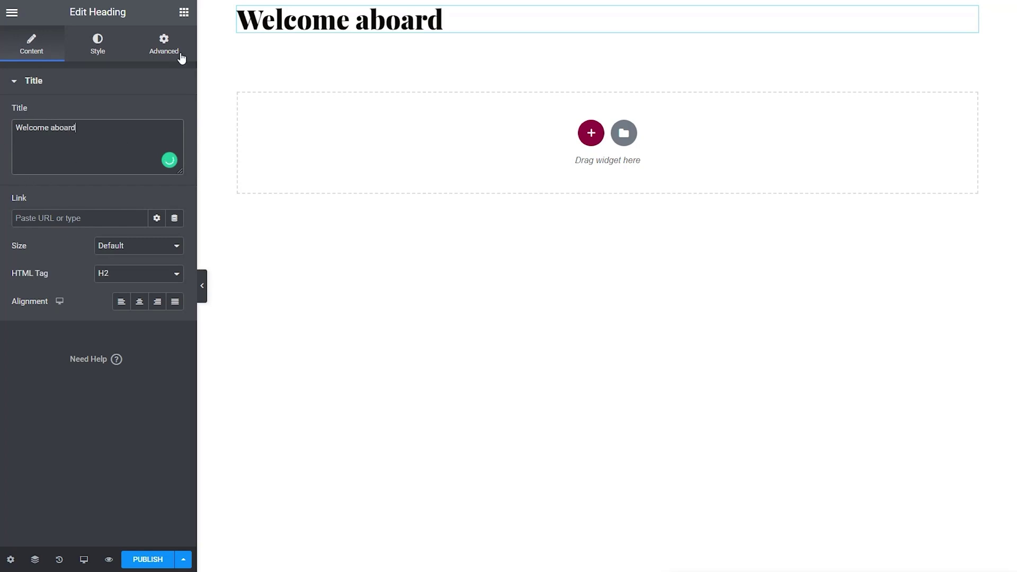
# Add a two-column section below the heading and narrow its first column to about a quarter of the width.
pyautogui.click(184, 12)
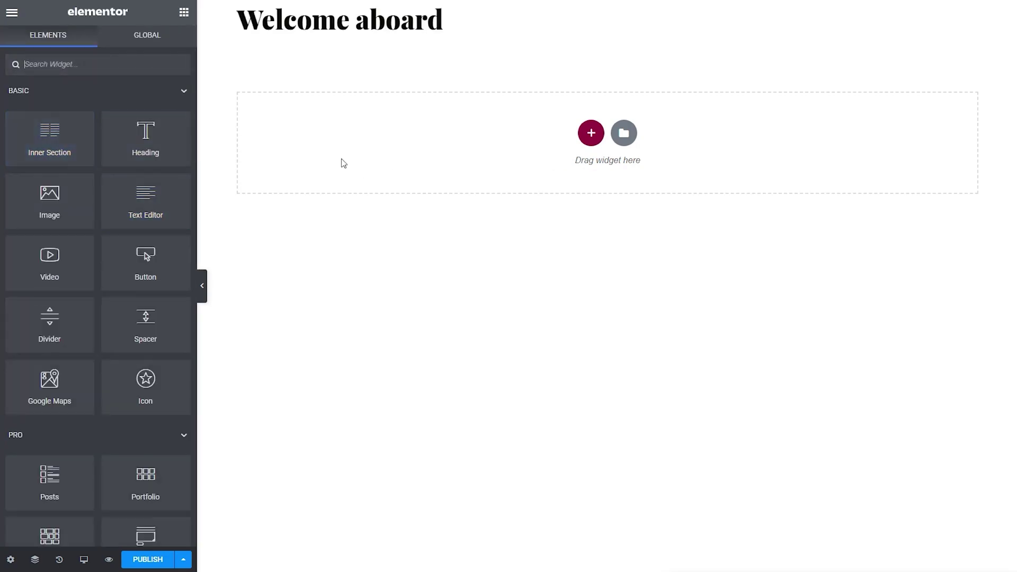
pyautogui.click(593, 134)
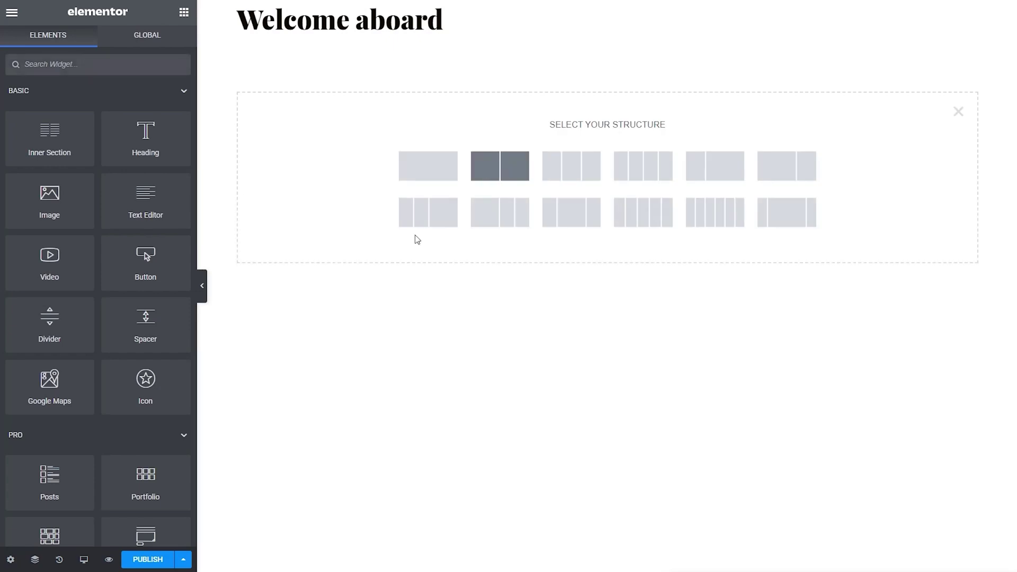
pyautogui.click(493, 169)
pyautogui.moveTo(608, 57); pyautogui.dragTo(426, 63)
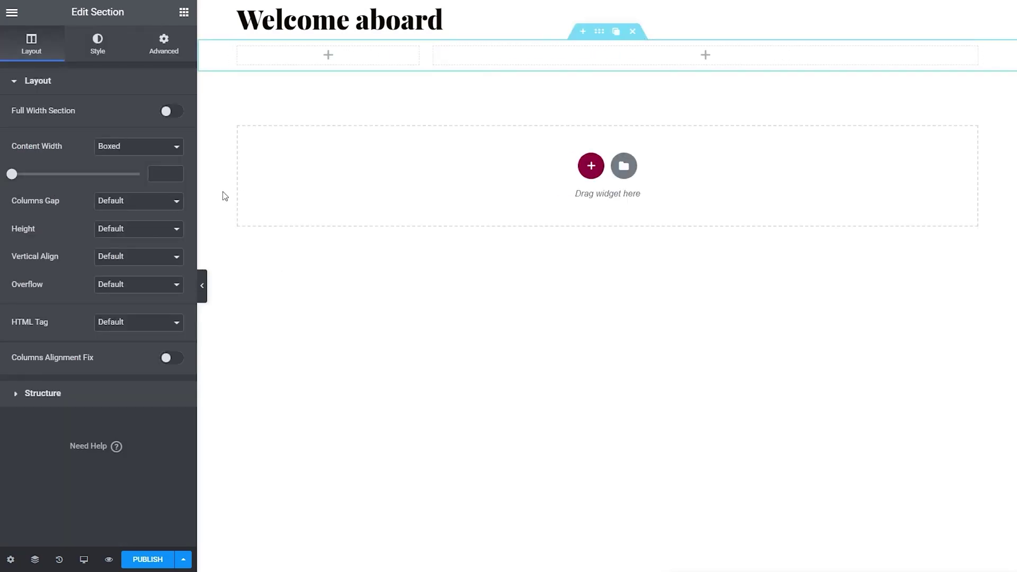
# Add a Text Editor widget to the wide column and the image rawpixel-678092-unsplash.jpg to the narrow column.
pyautogui.click(184, 13)
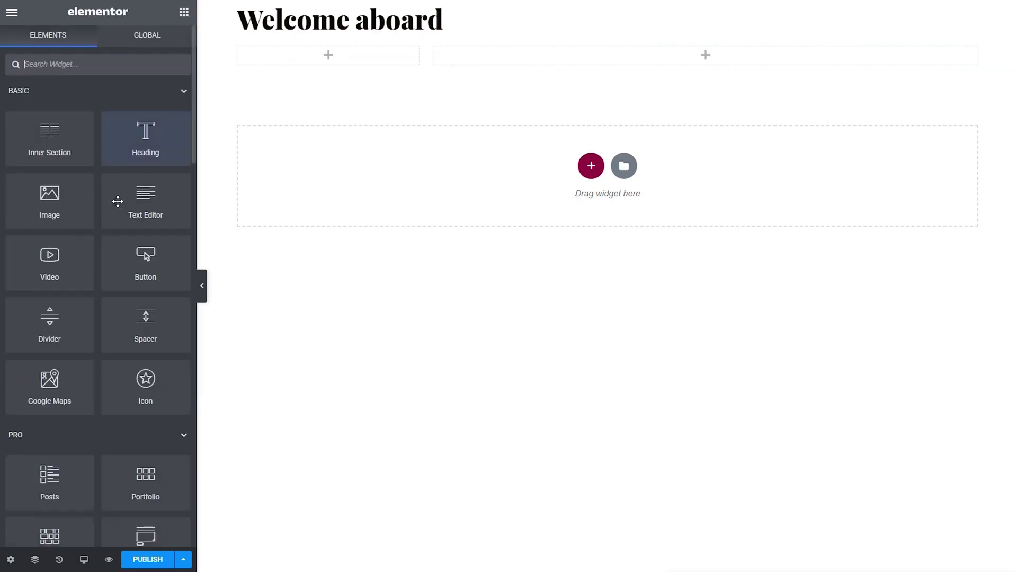
pyautogui.moveTo(145, 200); pyautogui.dragTo(477, 86)
pyautogui.click(183, 12)
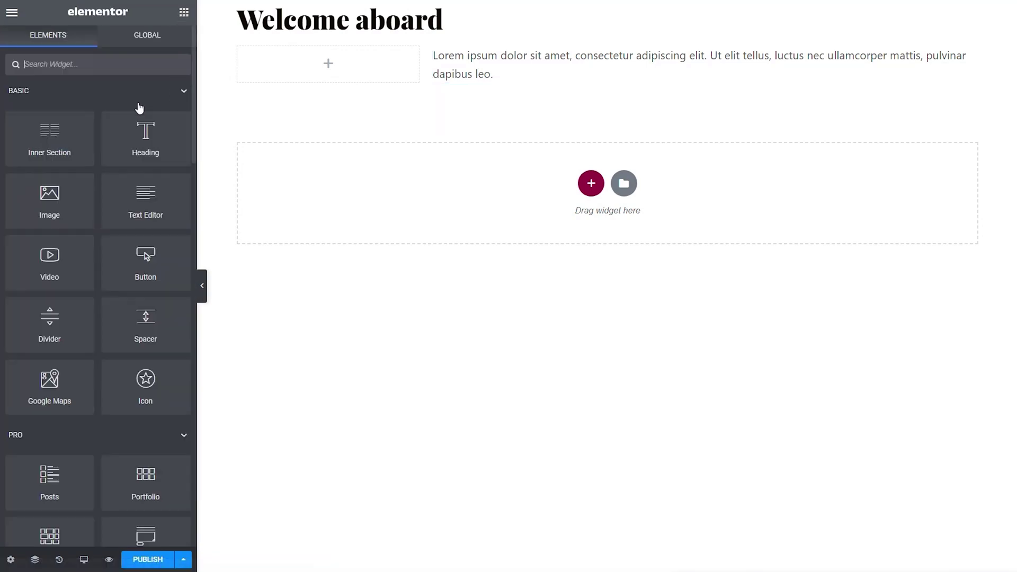
pyautogui.moveTo(52, 210); pyautogui.dragTo(279, 141)
pyautogui.click(96, 152)
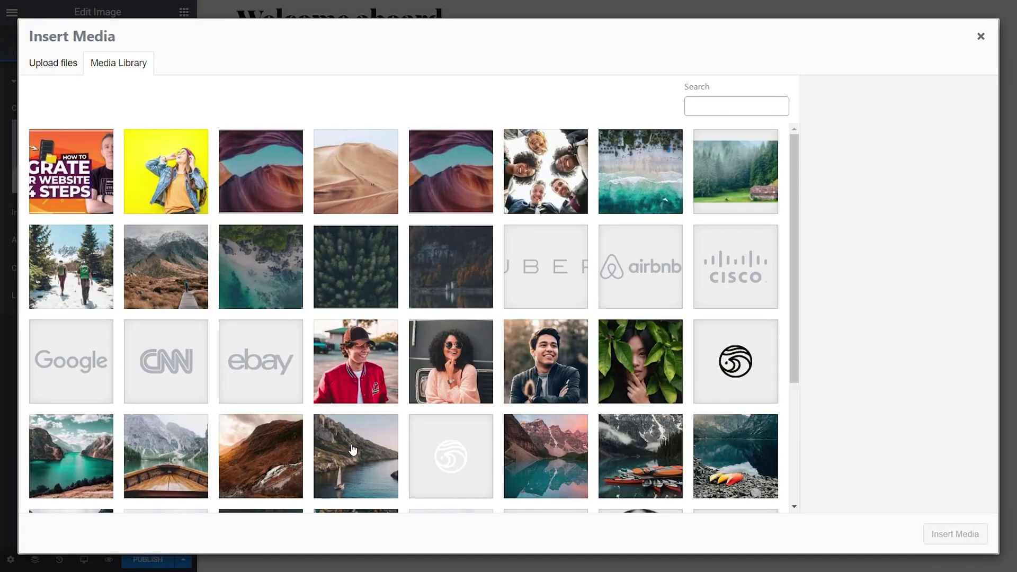
pyautogui.click(540, 180)
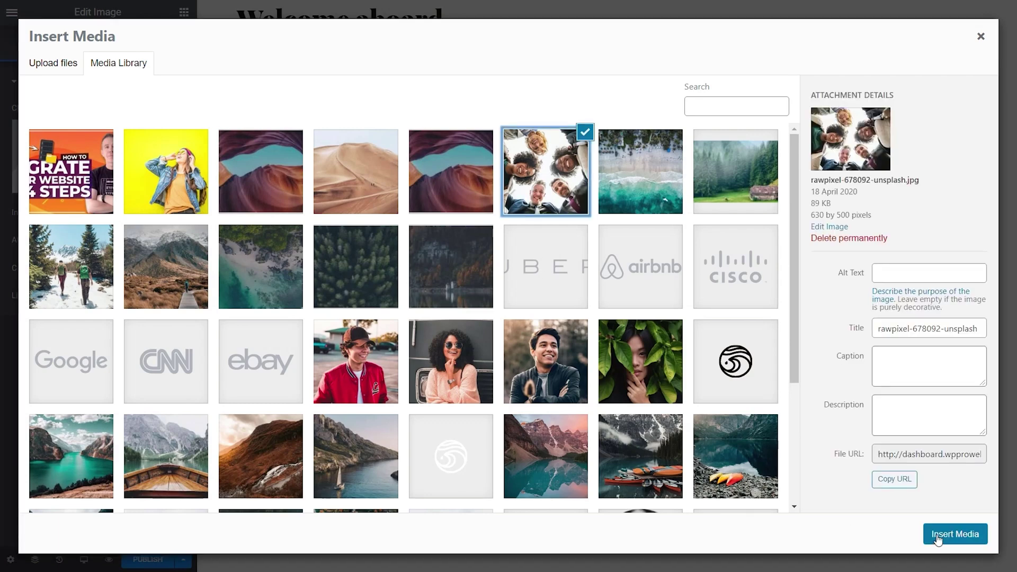
pyautogui.click(955, 534)
# Replace the placeholder text with two longer lorem ipsum paragraphs and publish the template.
pyautogui.click(556, 133)
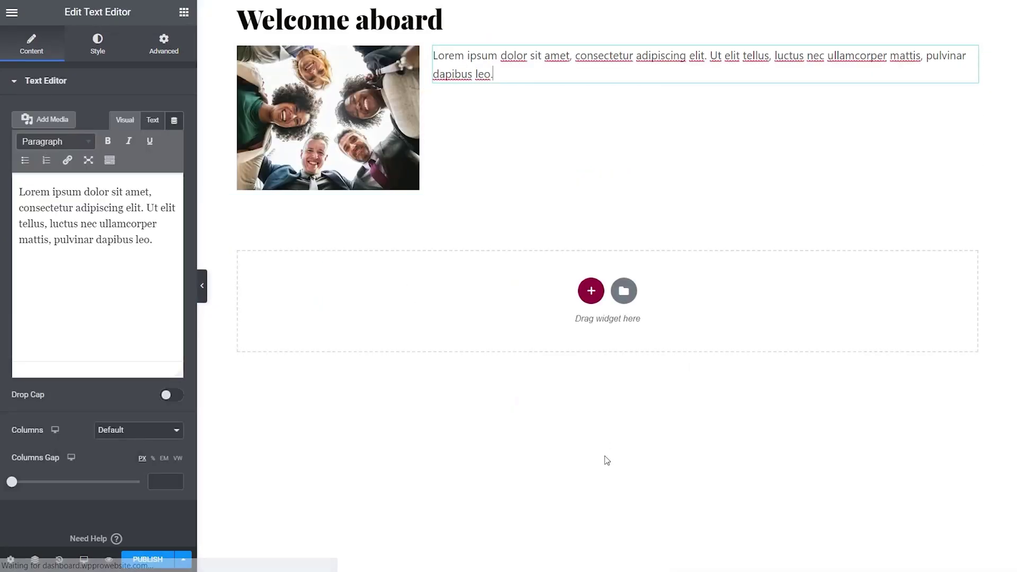
pyautogui.hotkey('ctrl', 'a')
pyautogui.write('Lorem ipsum dolor sit amet, consectetur adipiscing elit, sed do eiusmod tempor incididunt ut labore et dolore magna aliqua. Blandit cursus risus at ultrices mi tempus imperdiet nulla malesuada. Nunc faucibus a pellentesque sit amet porttitor eget dolor. Facilisi etiam dignissim diam quis enim lobortis. Sit amet nulla facilisi morbi tempus iaculis. Enim eu turpis egestas pretium aenean pharetra. Tellus elementum sagittis vitae et leo duis ut diam quam. Sit amet mattis vulputate enim nulla aliquet porttitor lacus. Feugiat vivamus at augue eget arcu dictum varius duis. Vitae justo eget magna fermentum iaculis eu non diam. Id cursus metus aliquam eleifend.')
pyautogui.click(148, 559)
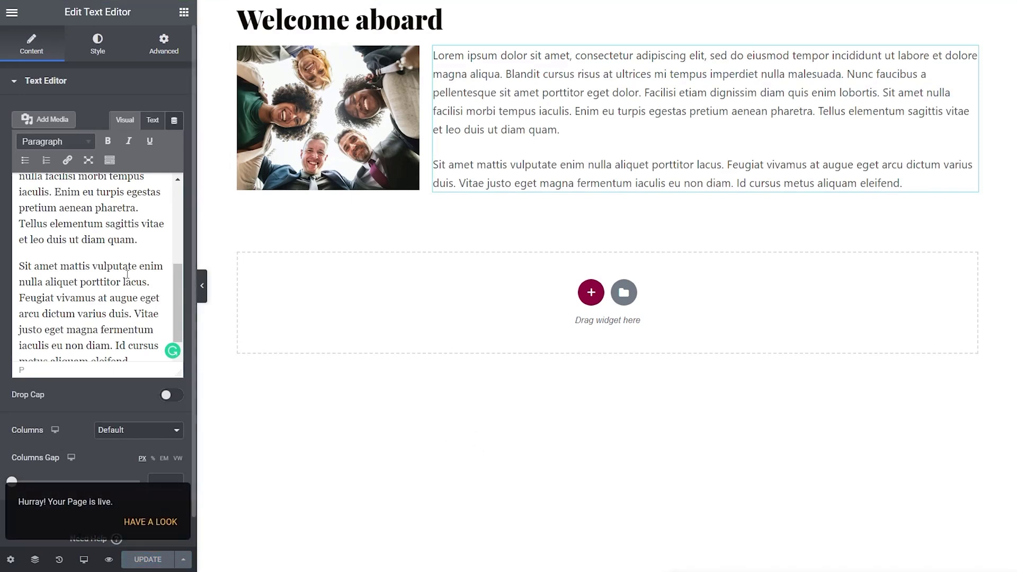
# Exit the Elementor editor to the WordPress admin and open the Ultimate Dashboard settings.
pyautogui.click(11, 12)
pyautogui.click(96, 249)
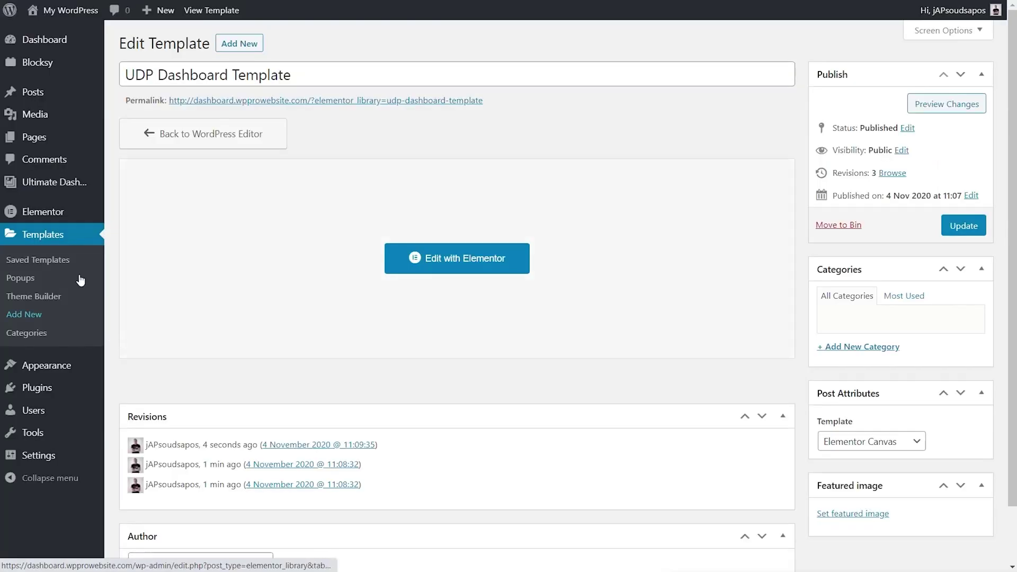
pyautogui.moveTo(80, 183)
pyautogui.click(151, 227)
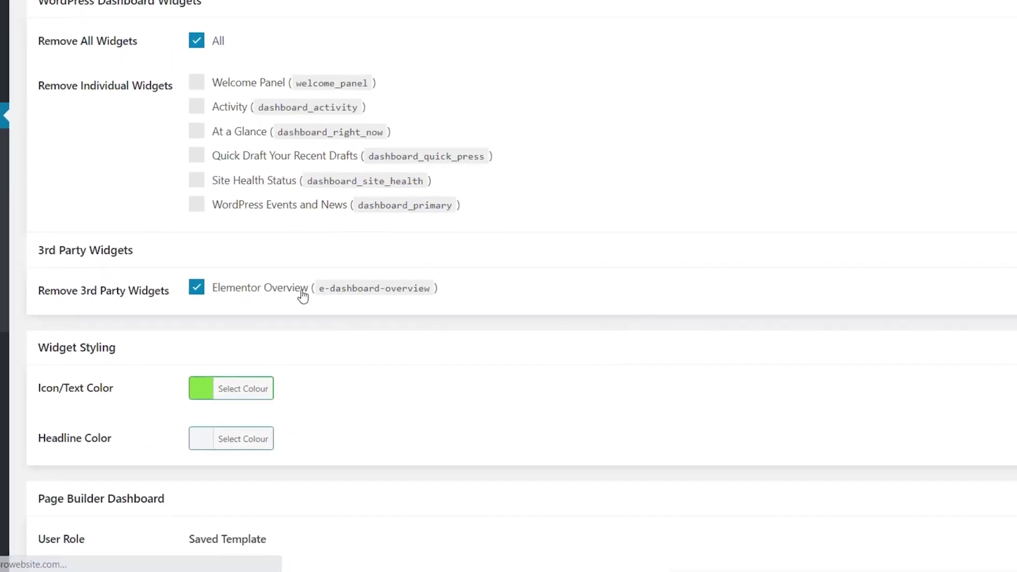
# Assign the Elementor — UDP Dashboard Template to all user roles, save the settings and open the dashboard home.
pyautogui.scroll(-8, 302, 295)
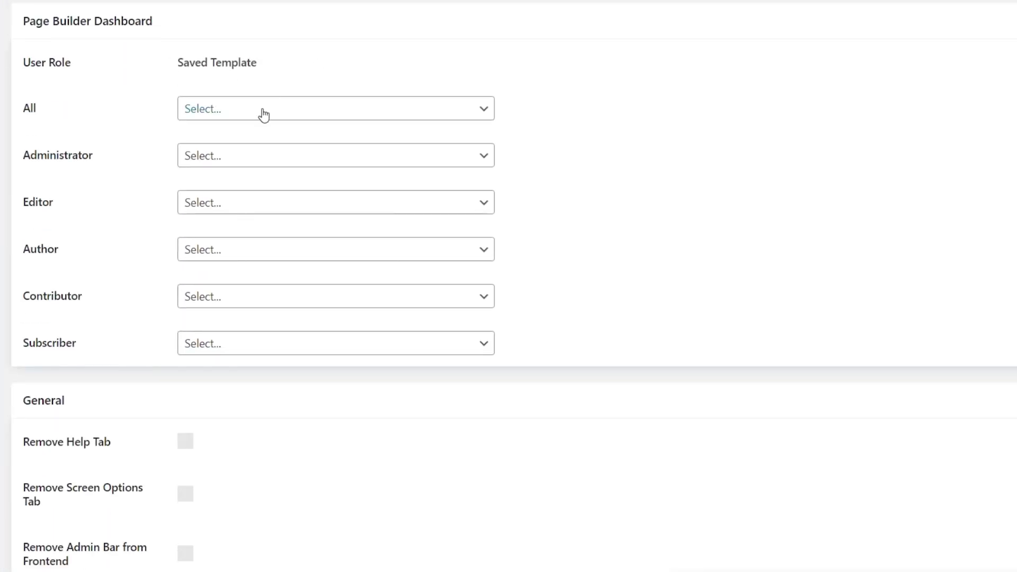
pyautogui.click(264, 115)
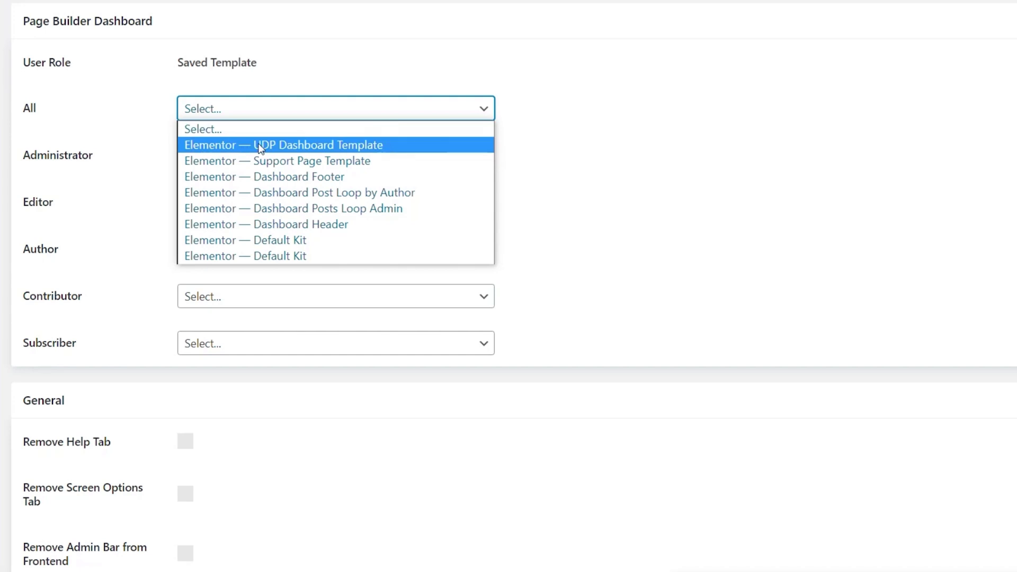
pyautogui.click(293, 148)
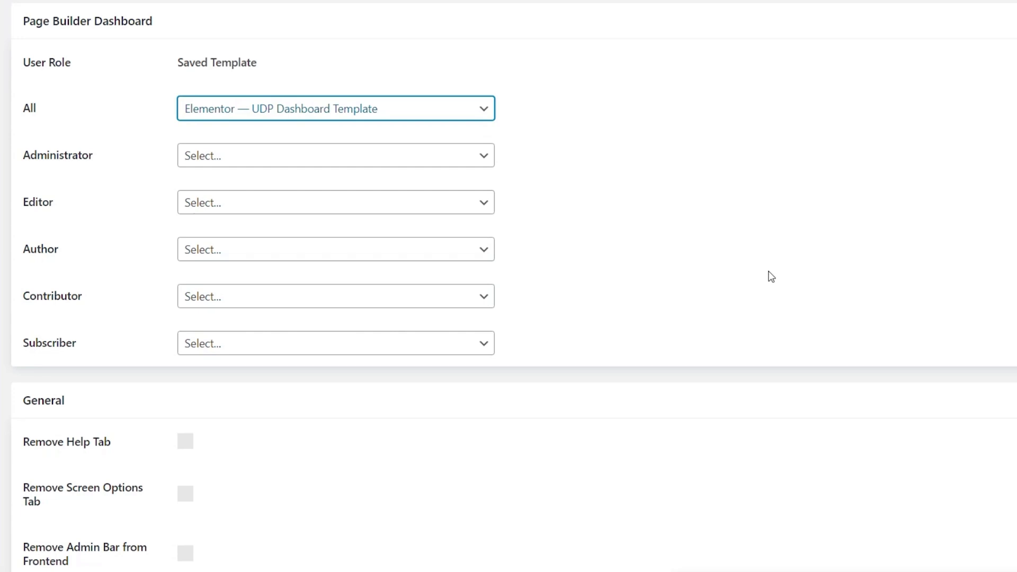
pyautogui.scroll(-20, 772, 277)
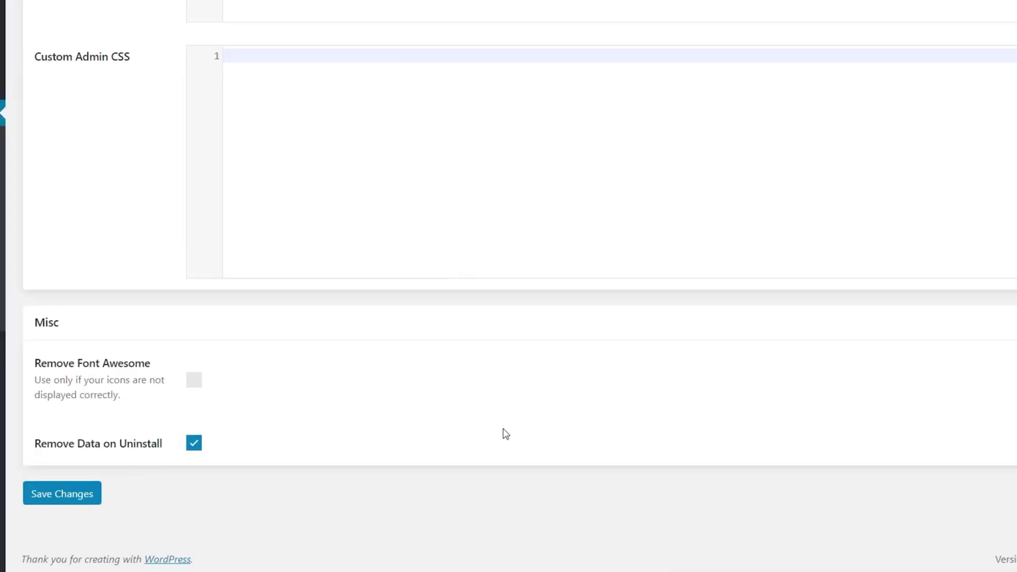
pyautogui.click(62, 493)
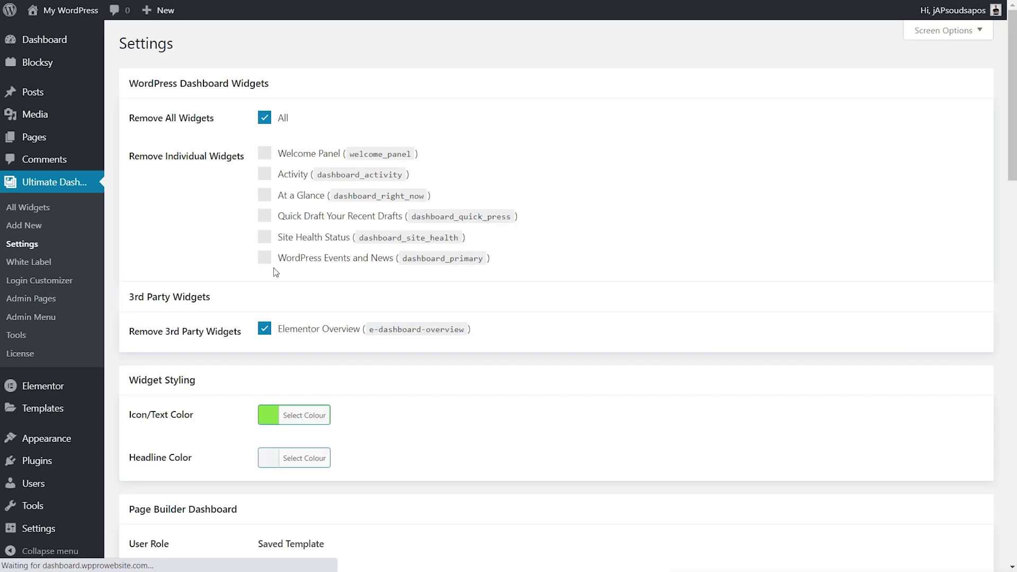
pyautogui.moveTo(80, 45)
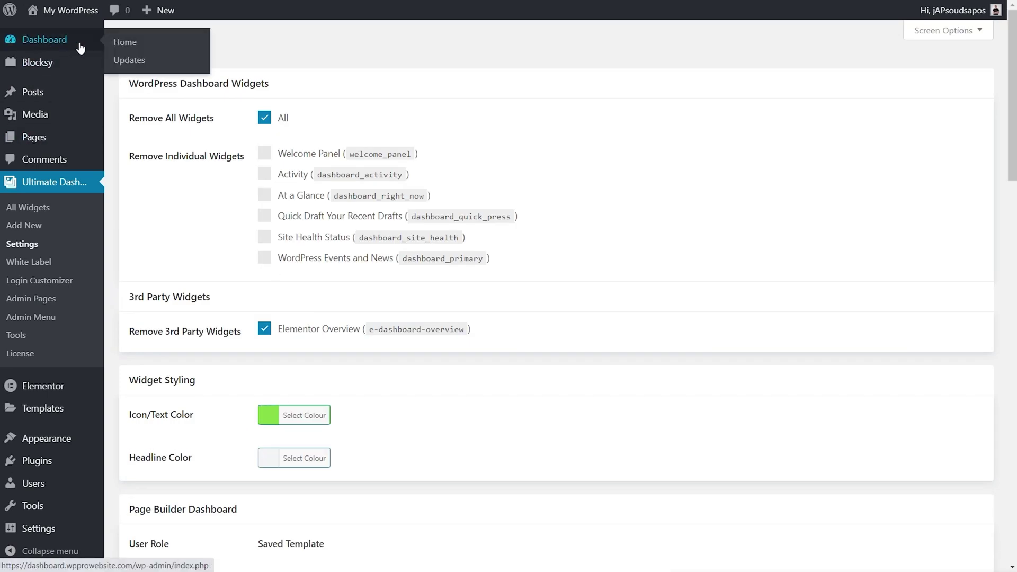
pyautogui.click(125, 42)
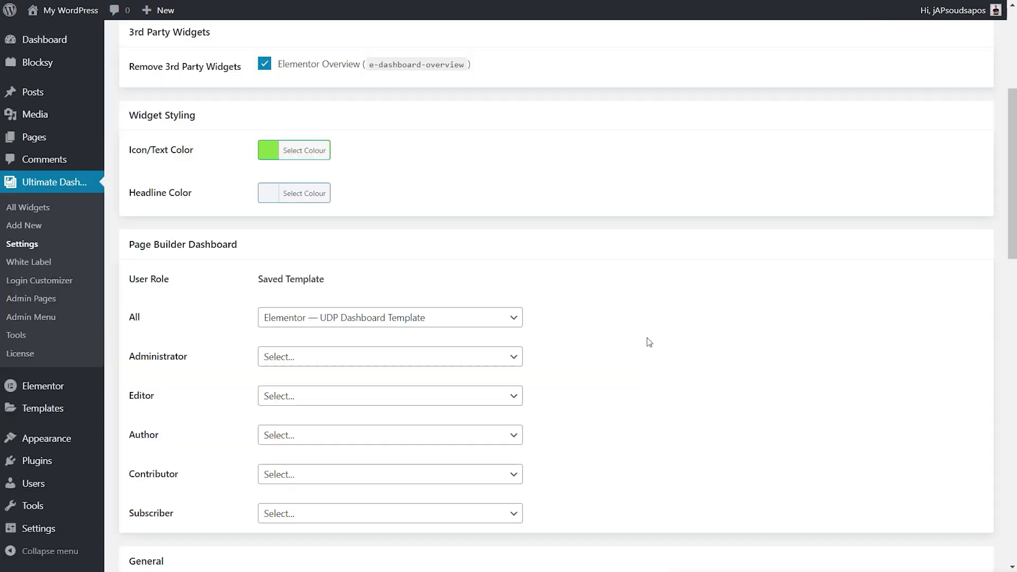
# Examine what the Screen Options and Help tabs contain on the dashboard.
pyautogui.scroll(-6, 650, 342)
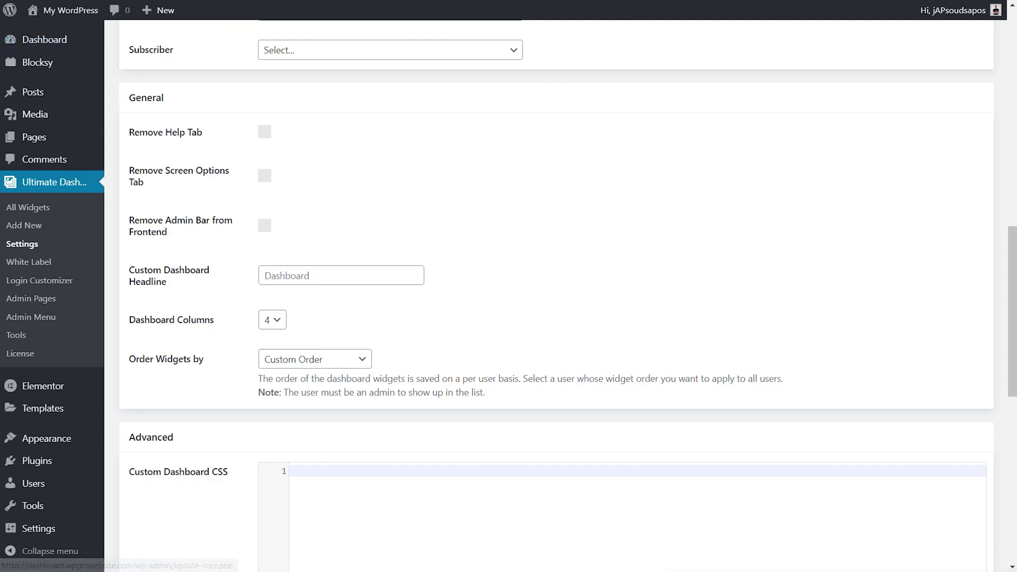
pyautogui.click(44, 39)
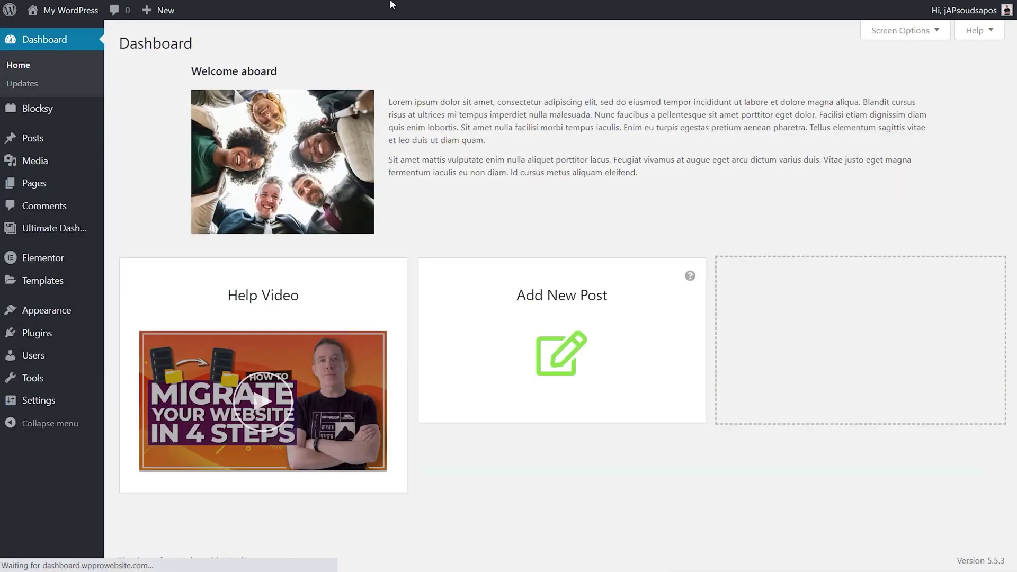
pyautogui.click(892, 35)
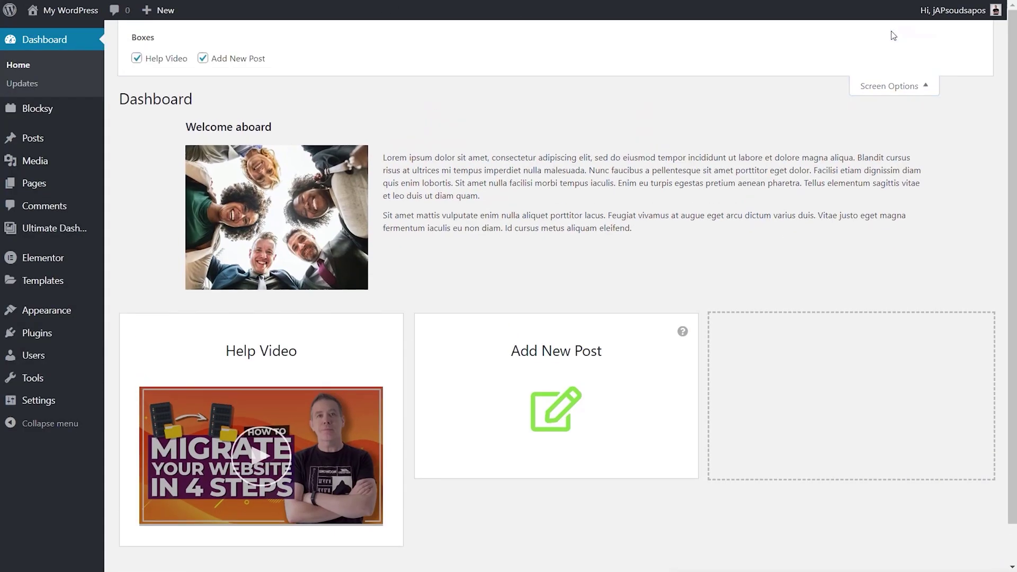
pyautogui.click(897, 84)
pyautogui.click(979, 31)
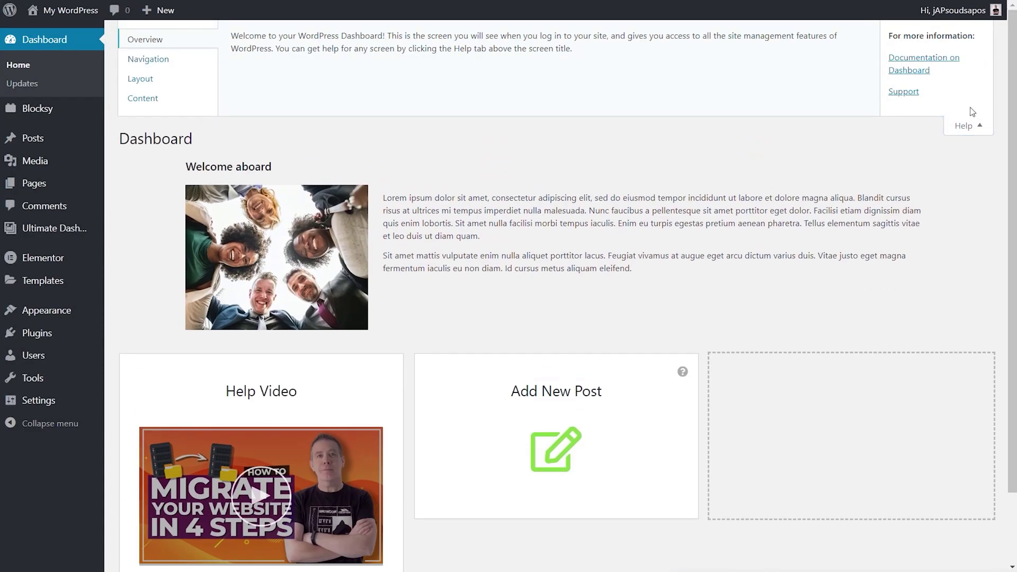
pyautogui.click(970, 126)
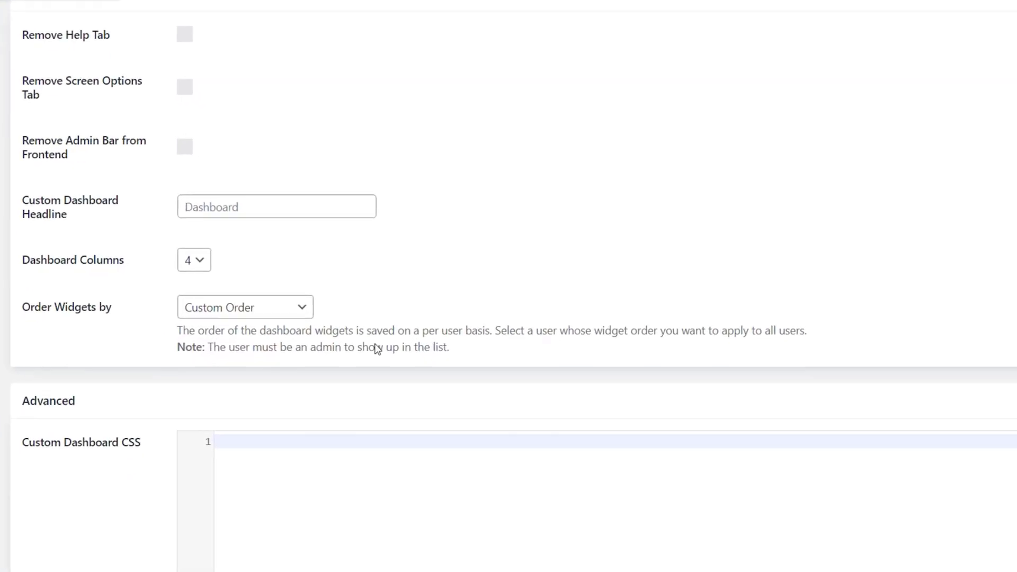
# Turn on removal of the Help tab, the Screen Options tab and the frontend admin bar in the general settings.
pyautogui.click(185, 67)
pyautogui.click(186, 117)
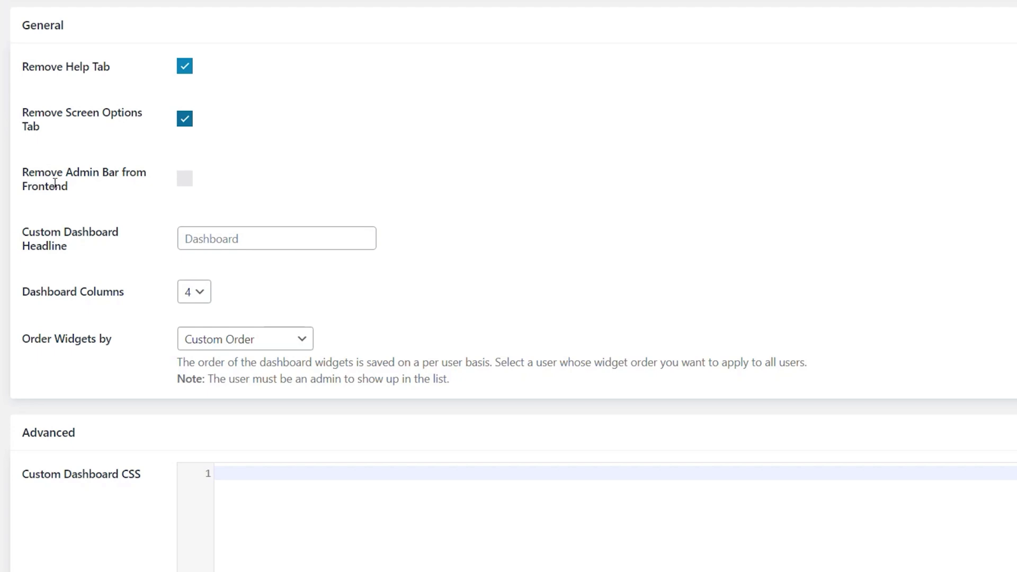
pyautogui.click(187, 190)
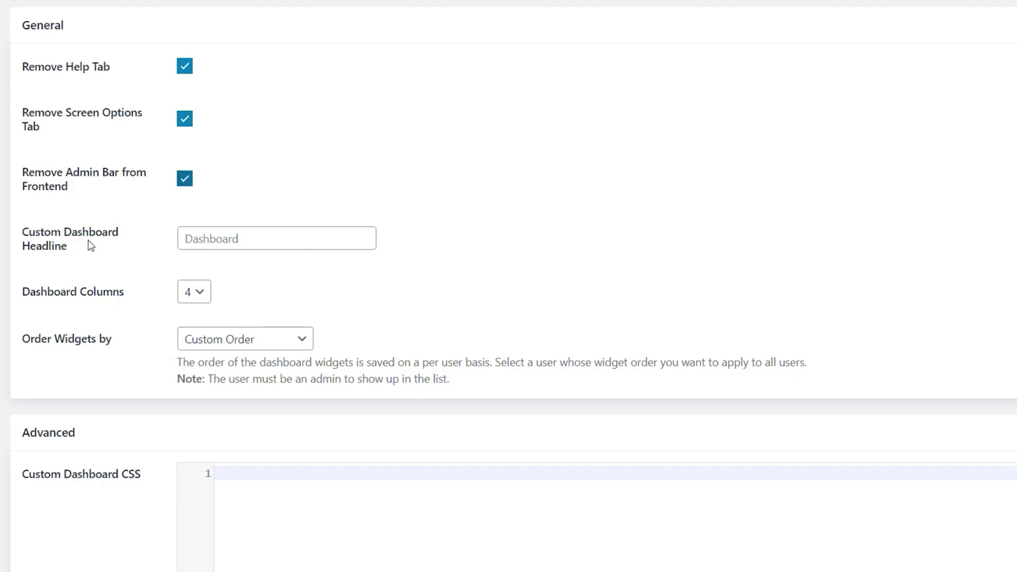
# Review the custom headline, dashboard columns and widget order options, plus the custom dashboard and admin CSS fields.
pyautogui.click(268, 244)
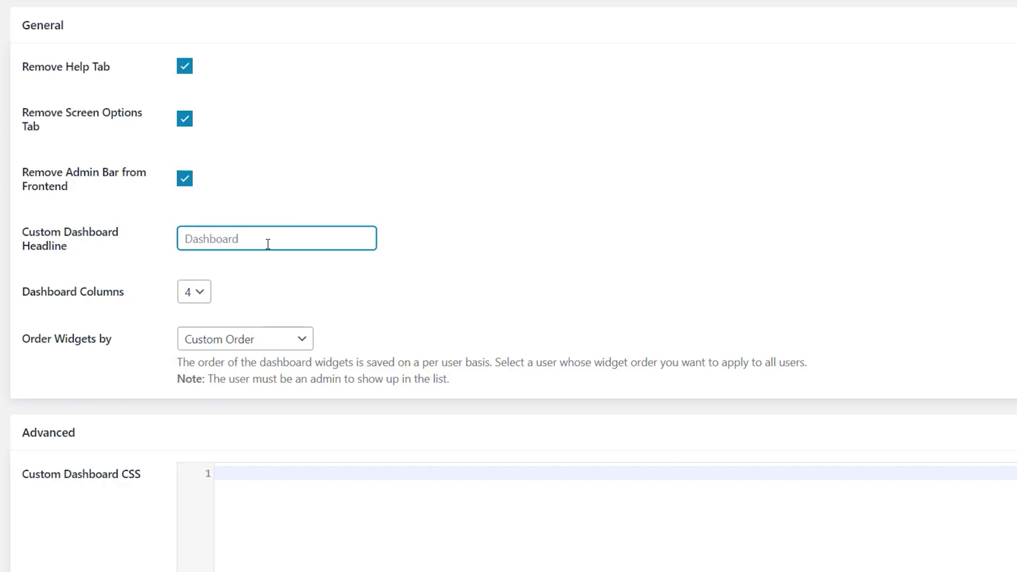
pyautogui.click(201, 293)
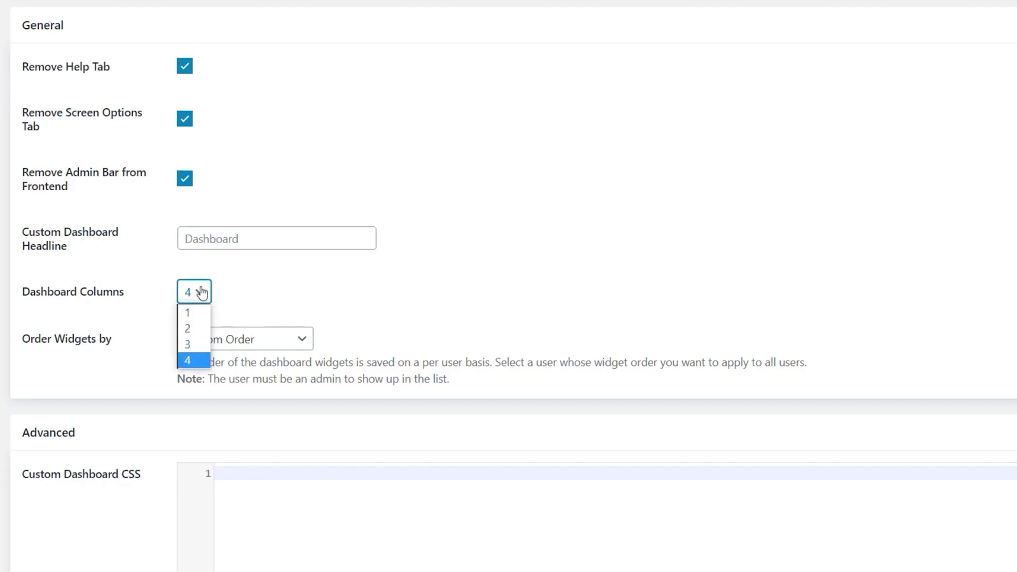
pyautogui.click(502, 292)
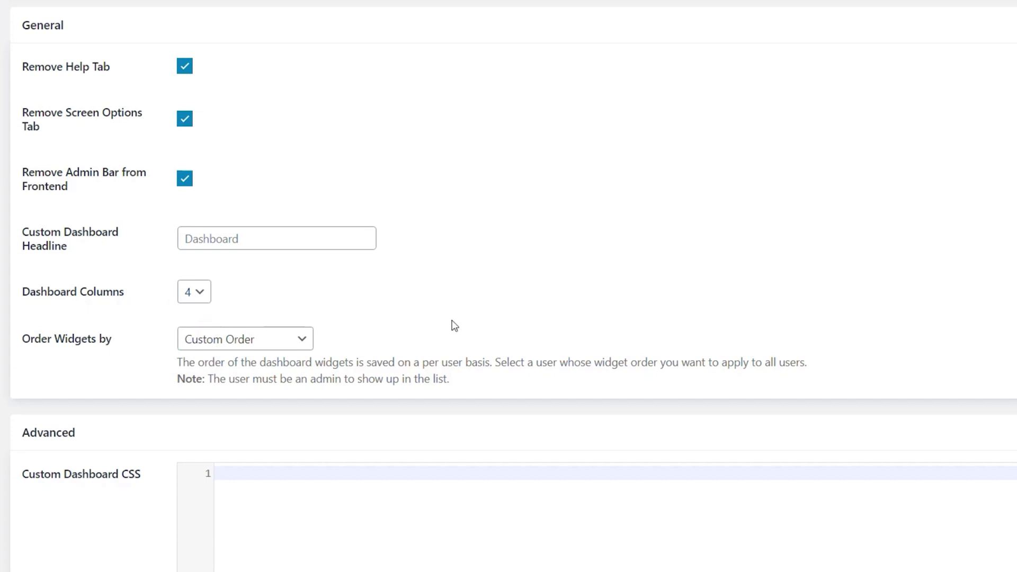
pyautogui.click(279, 348)
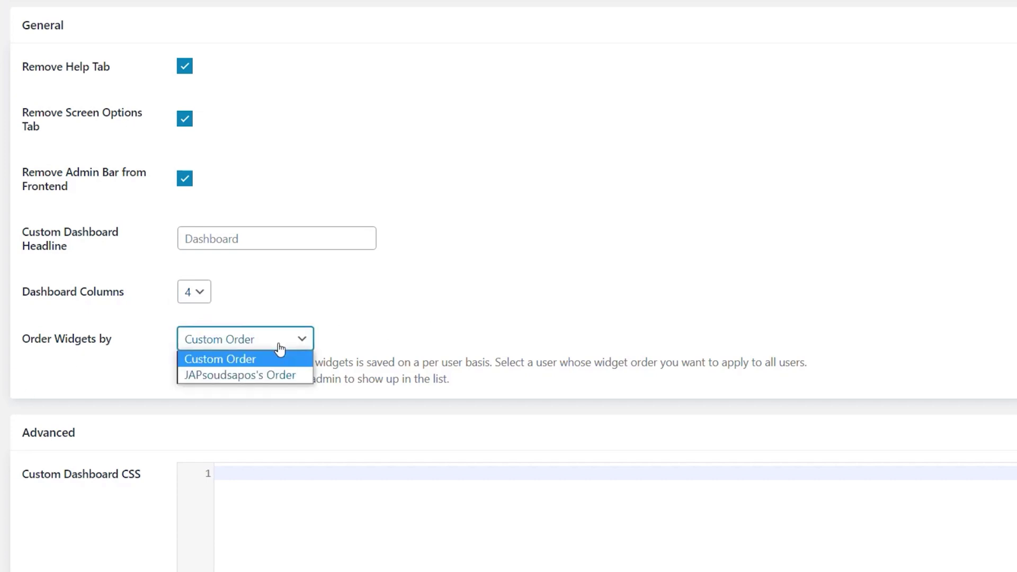
pyautogui.click(402, 326)
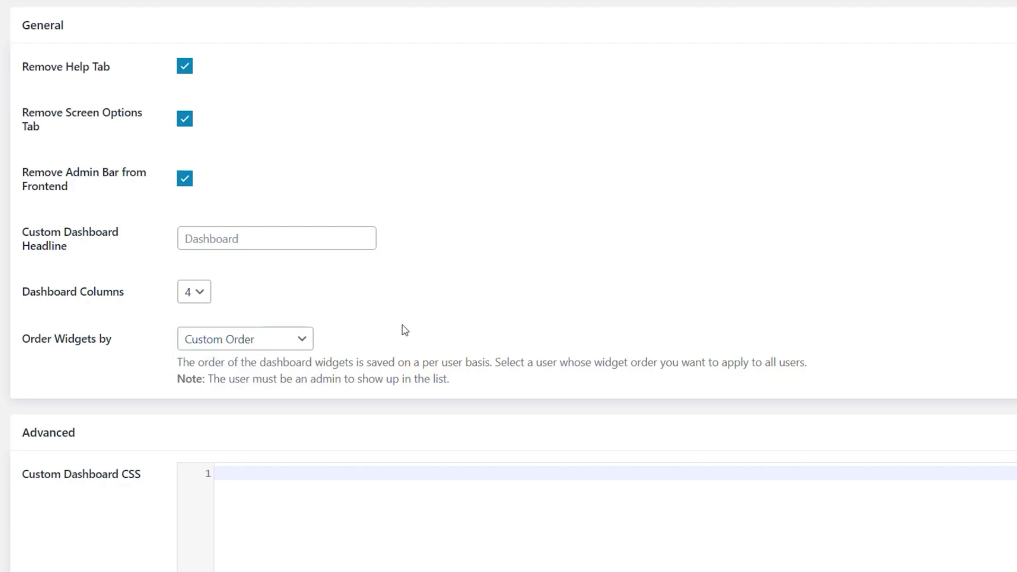
pyautogui.scroll(-9, 138, 336)
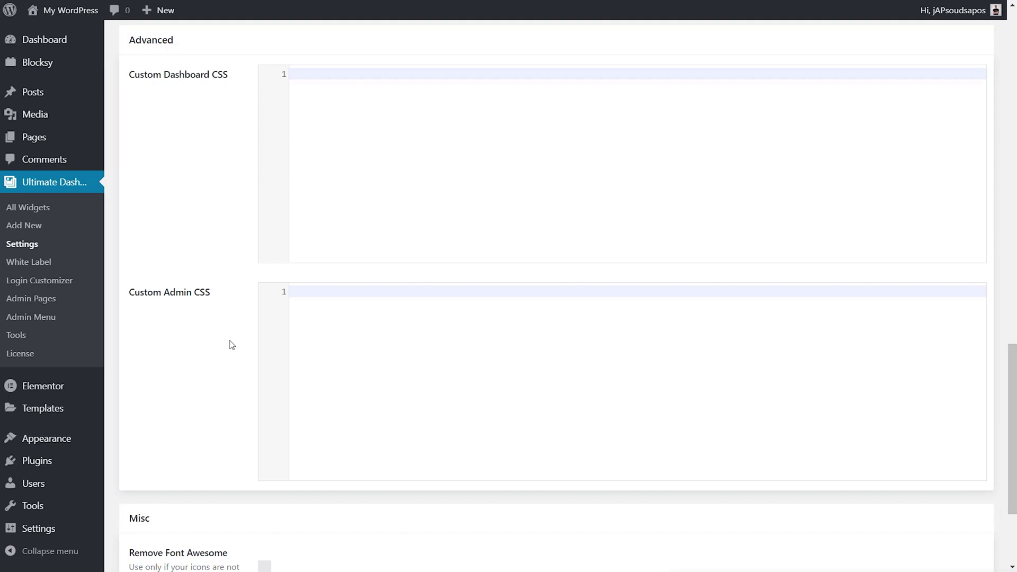
pyautogui.click(436, 150)
pyautogui.scroll(-3, 417, 282)
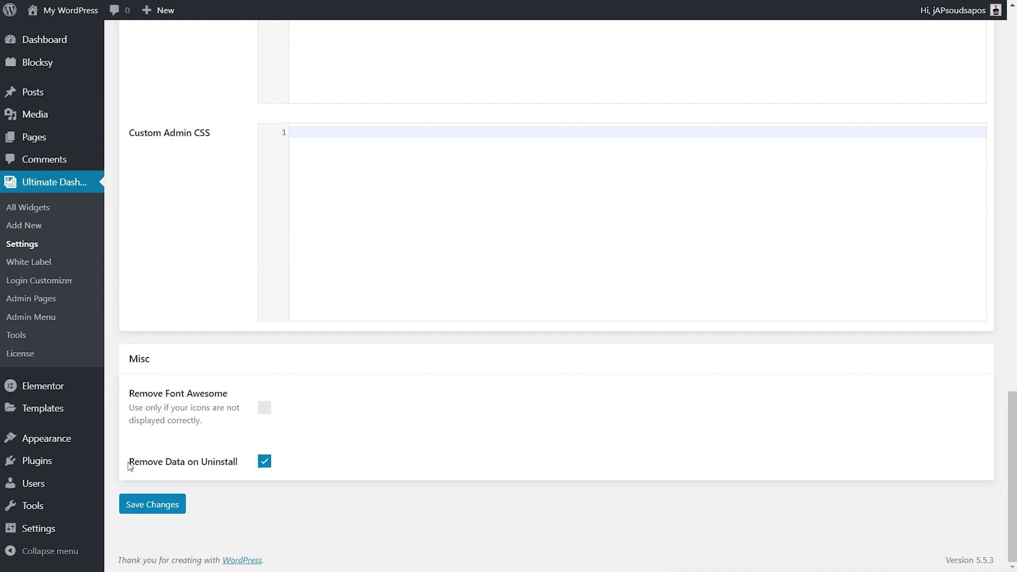
# Save the Ultimate Dashboard settings and open the dashboard to check them.
pyautogui.click(154, 504)
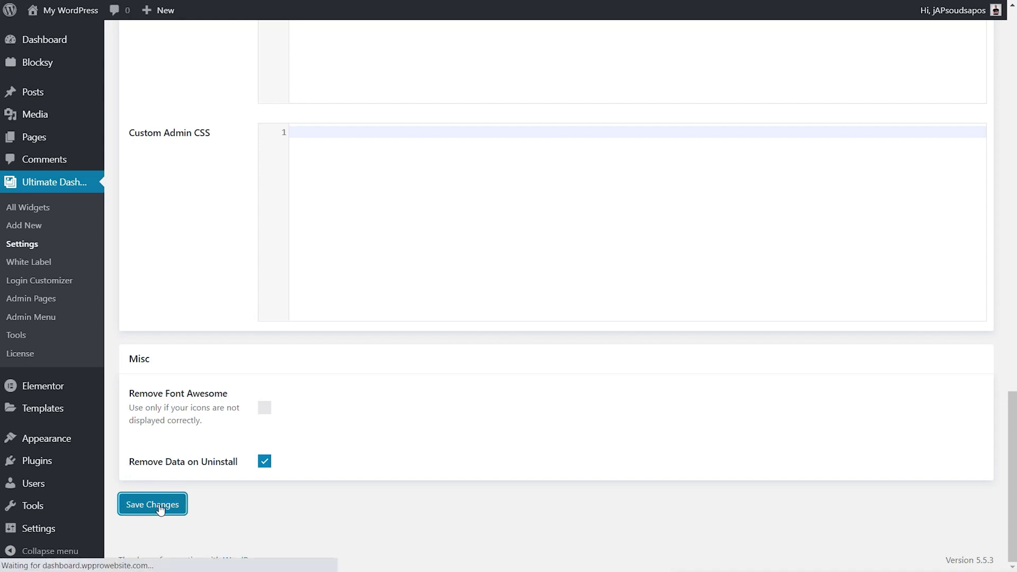
pyautogui.click(44, 39)
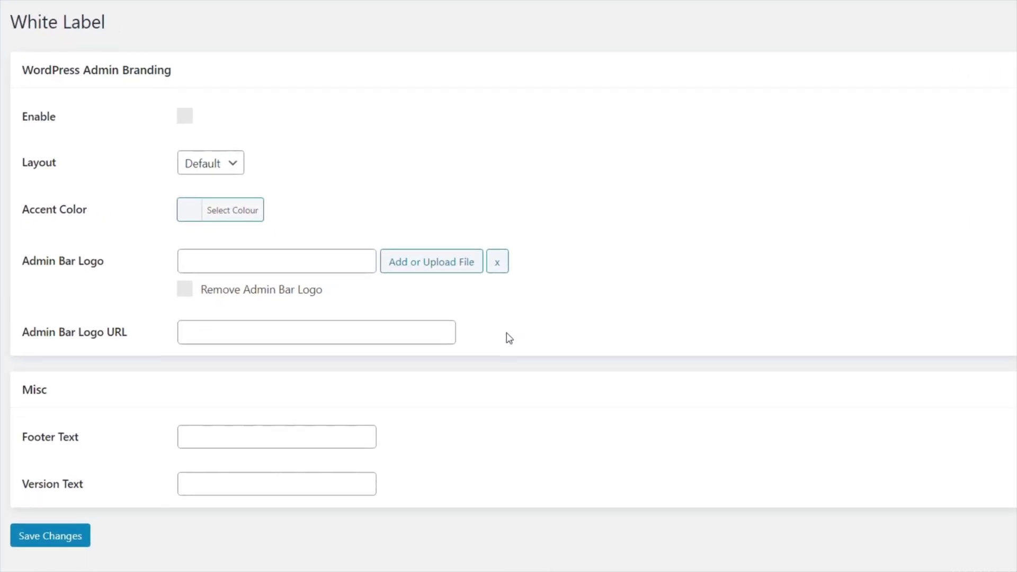
# Enable WordPress admin branding on the White Label page and set its layout to Modern.
pyautogui.click(185, 117)
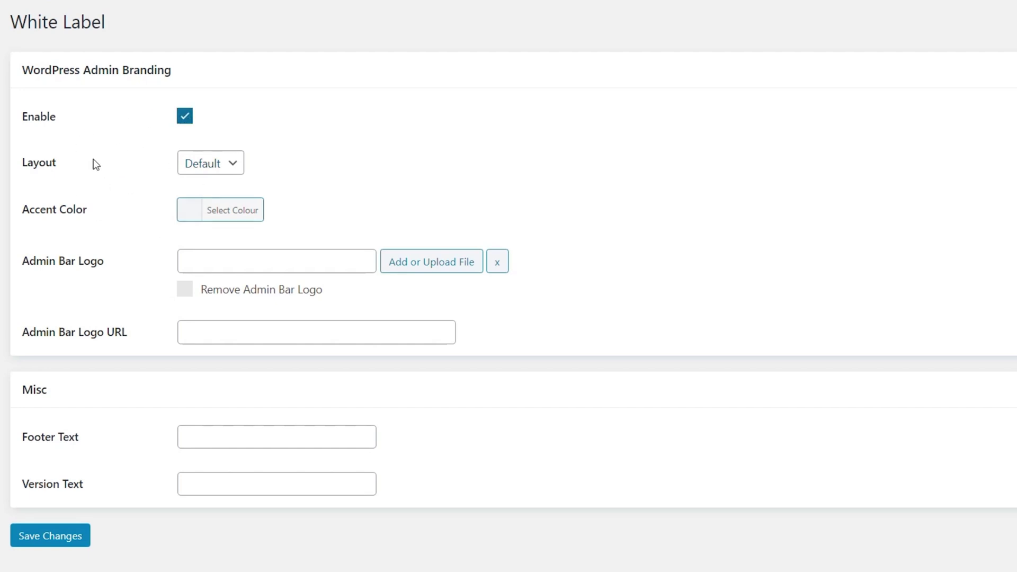
pyautogui.click(224, 175)
pyautogui.click(220, 200)
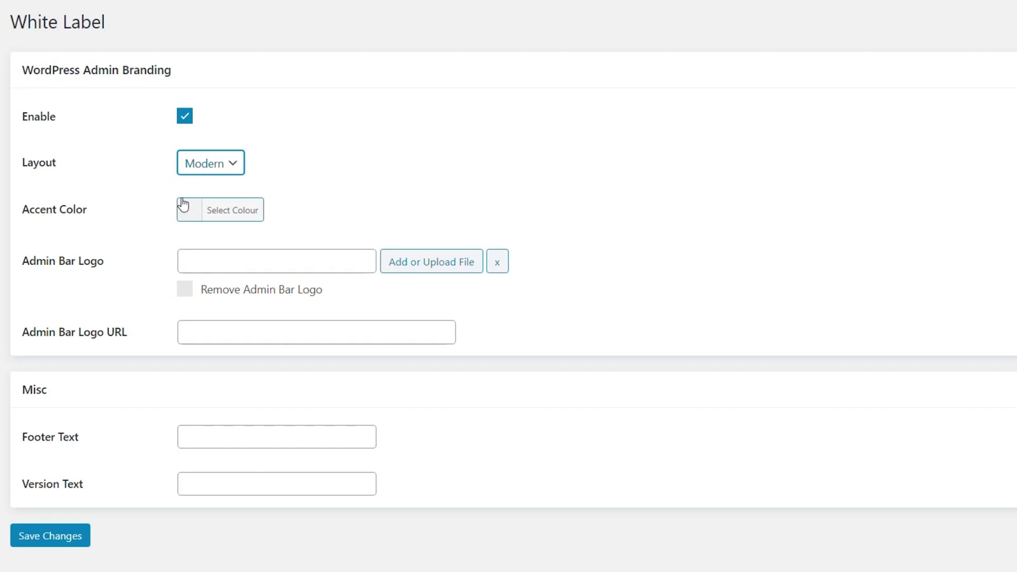
# Set the admin branding accent color to the yellowish green #a9c63d.
pyautogui.click(224, 212)
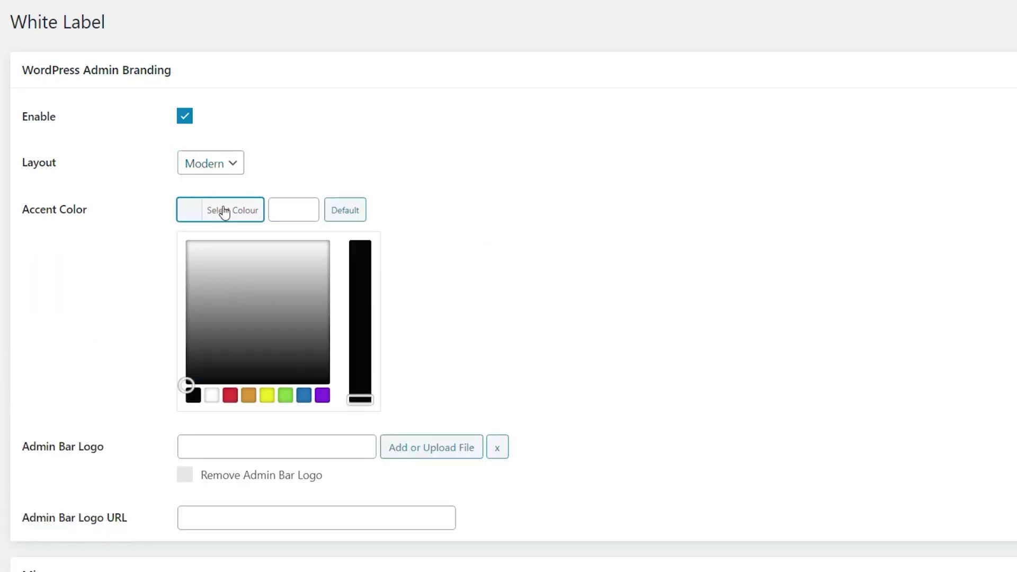
pyautogui.click(286, 402)
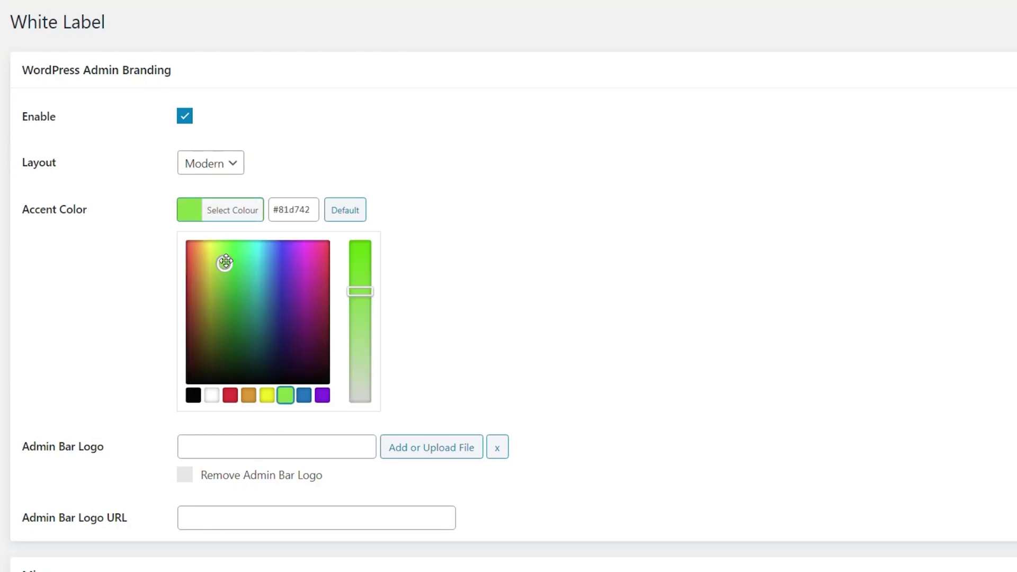
pyautogui.moveTo(224, 263); pyautogui.dragTo(216, 273)
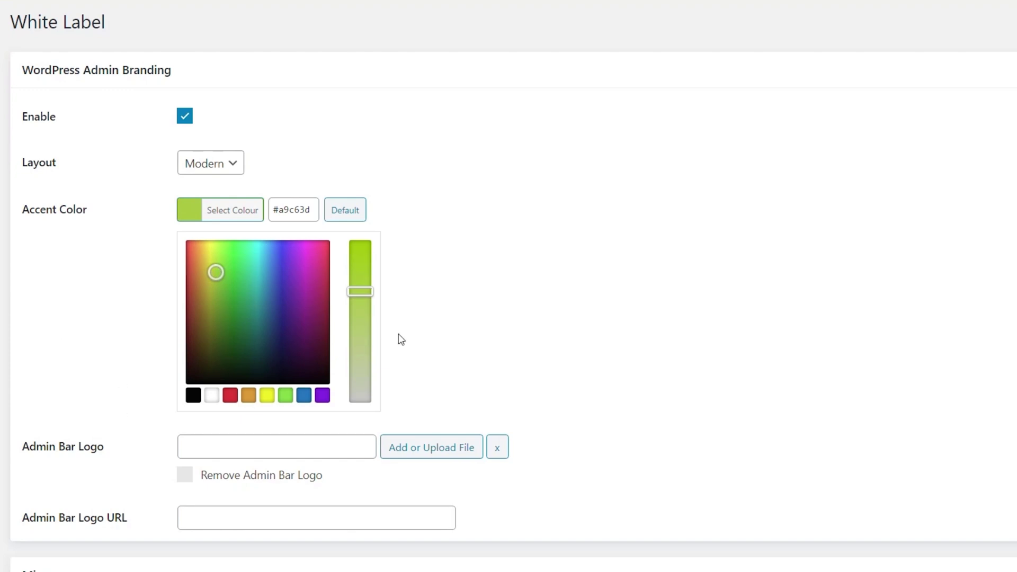
pyautogui.click(453, 323)
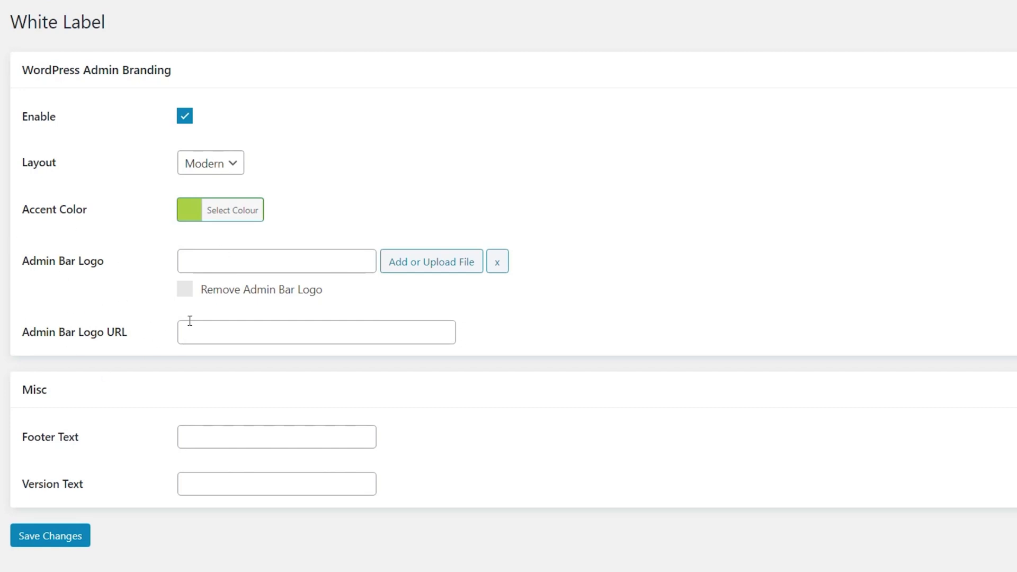
# Set the admin bar logo to logo-dark.svg from the media library.
pyautogui.click(420, 264)
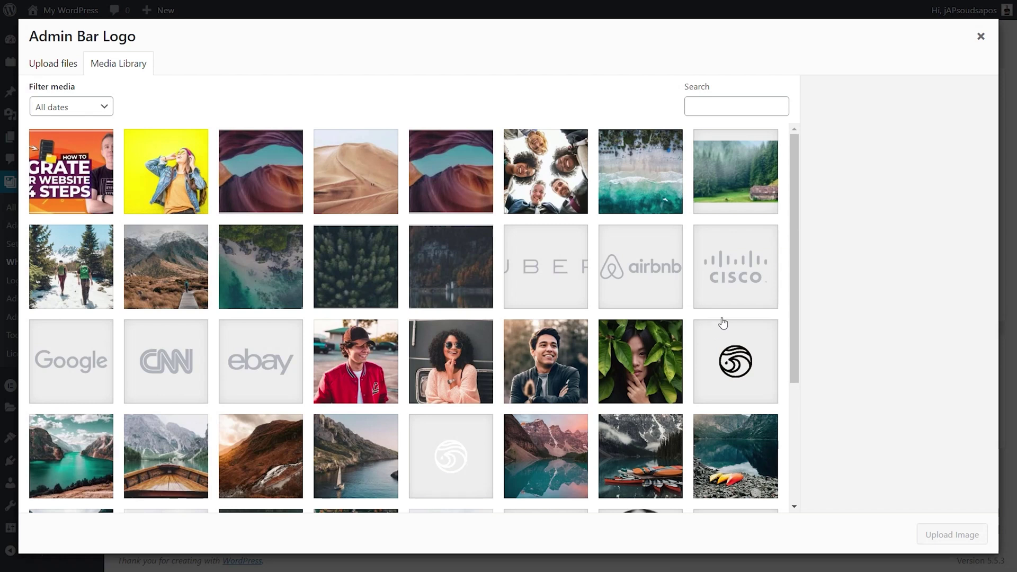
pyautogui.click(739, 366)
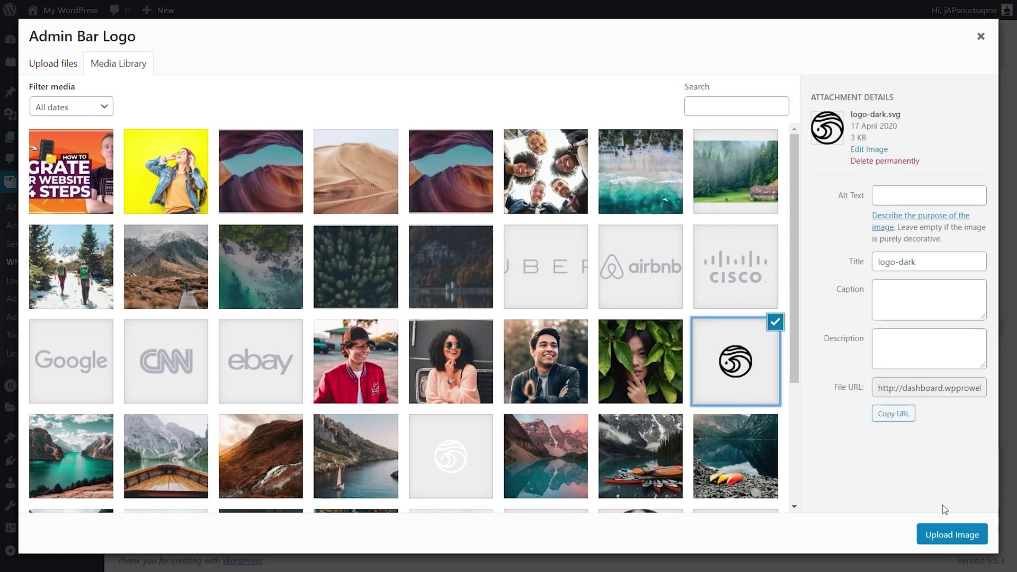
pyautogui.click(952, 534)
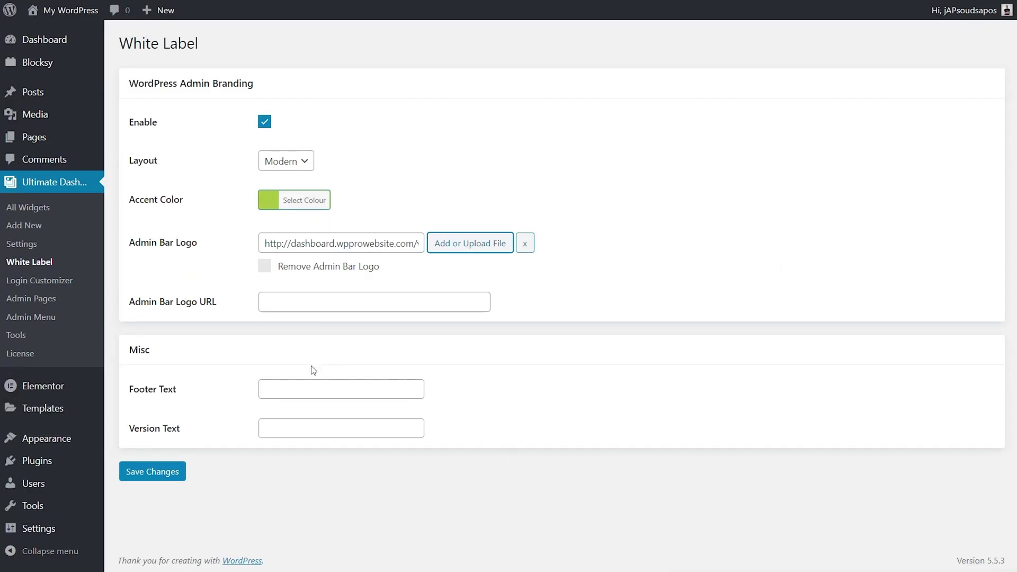
pyautogui.click(275, 300)
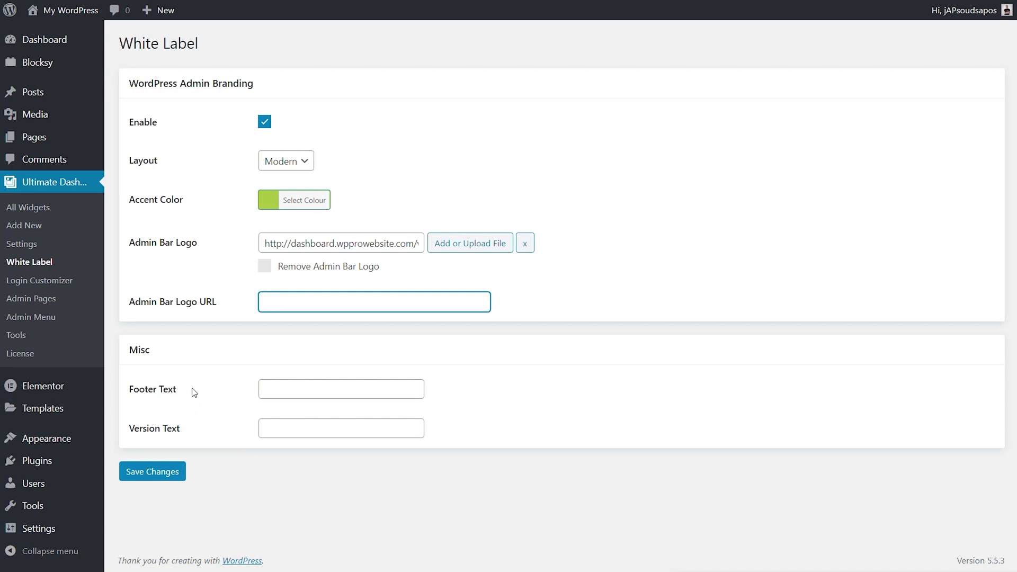
# Set the footer text to "Loving designed by WPTuts" and the version text to "Version 1.01", and save the white label settings.
pyautogui.click(271, 394)
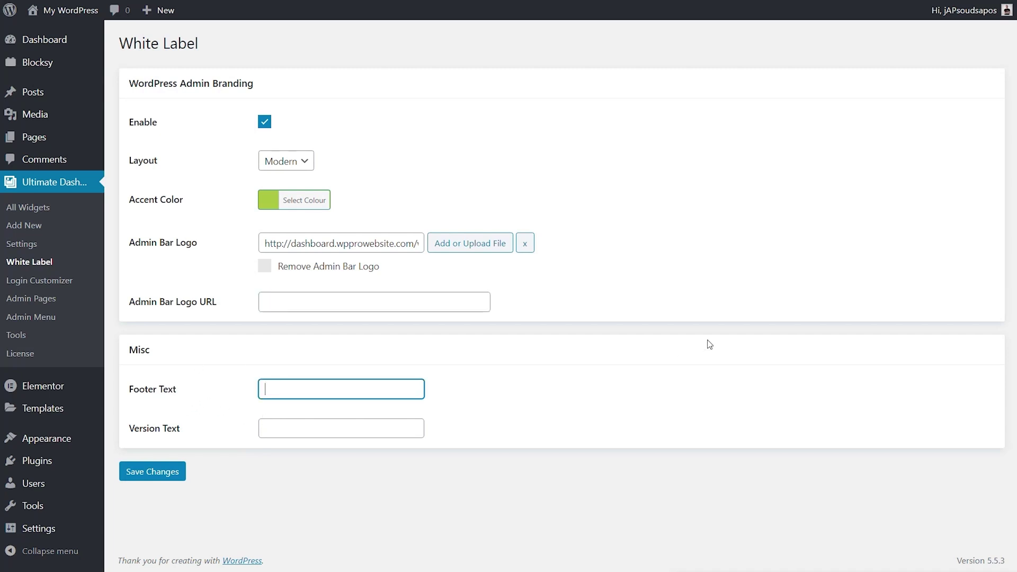
pyautogui.write('Loving designed by WPTuts')
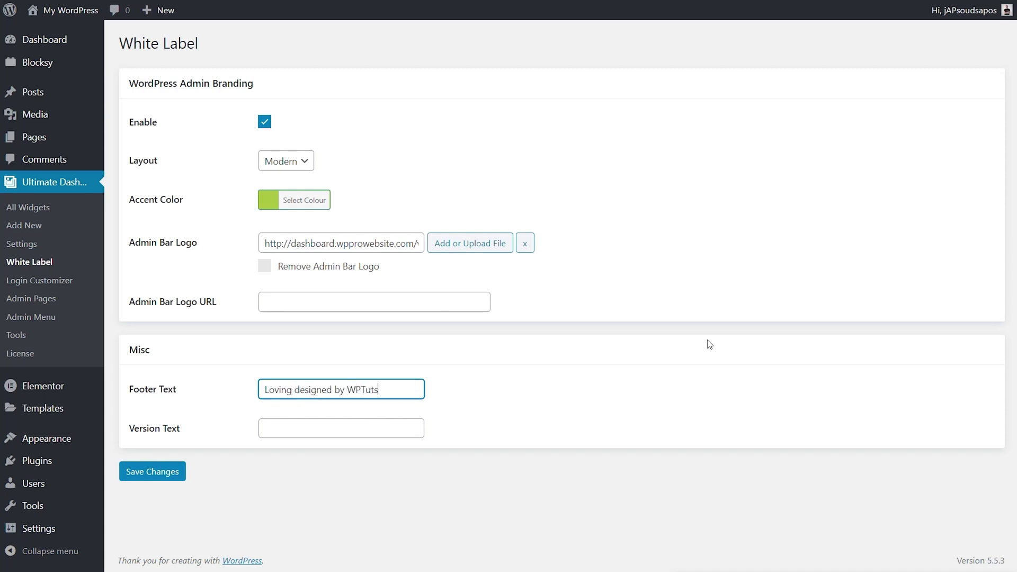
pyautogui.click(318, 425)
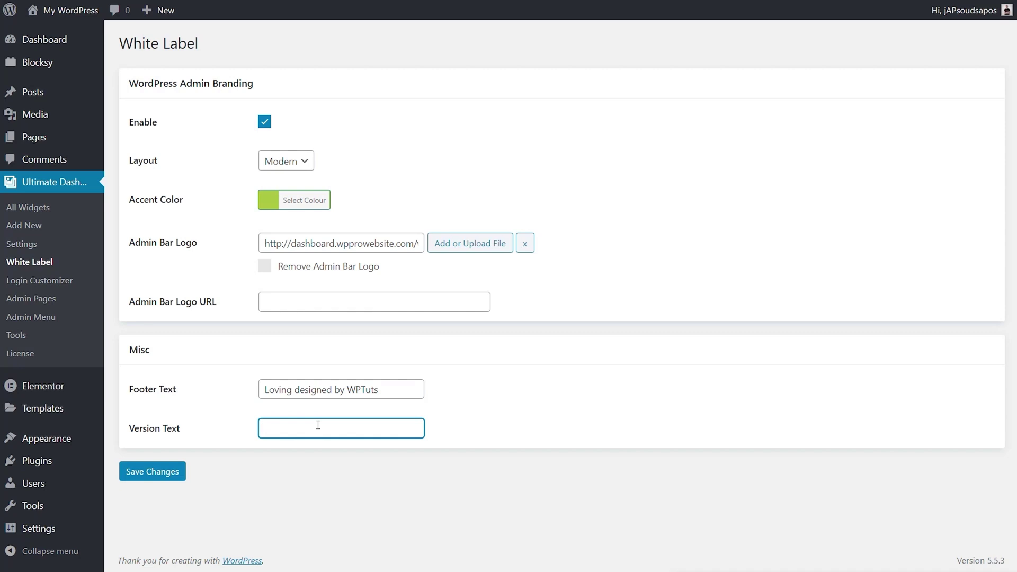
pyautogui.write('Versio1.01n')
pyautogui.click(153, 471)
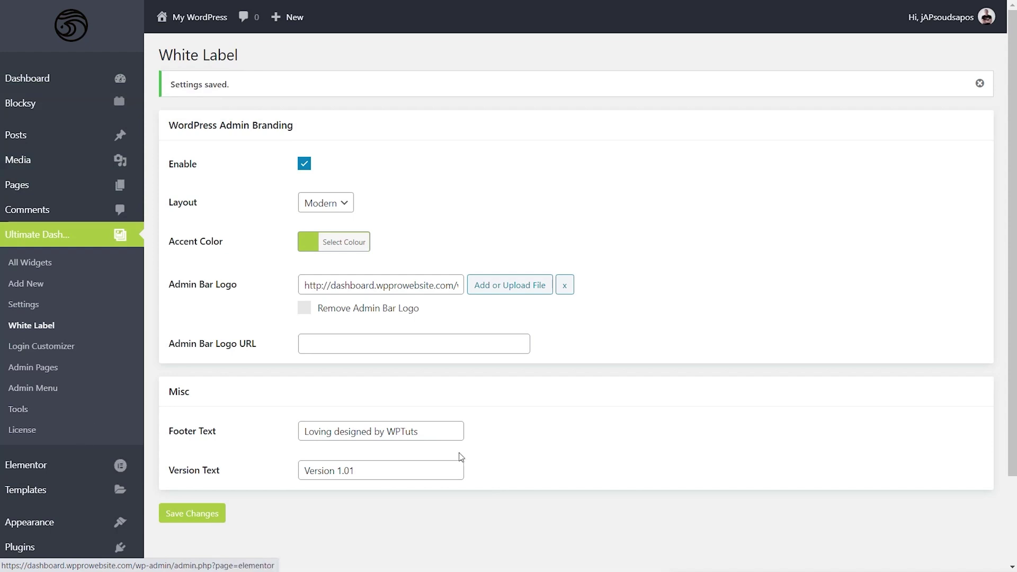
# Check the custom footer text and version text at the end of the rebranded admin page.
pyautogui.scroll(-2, 551, 445)
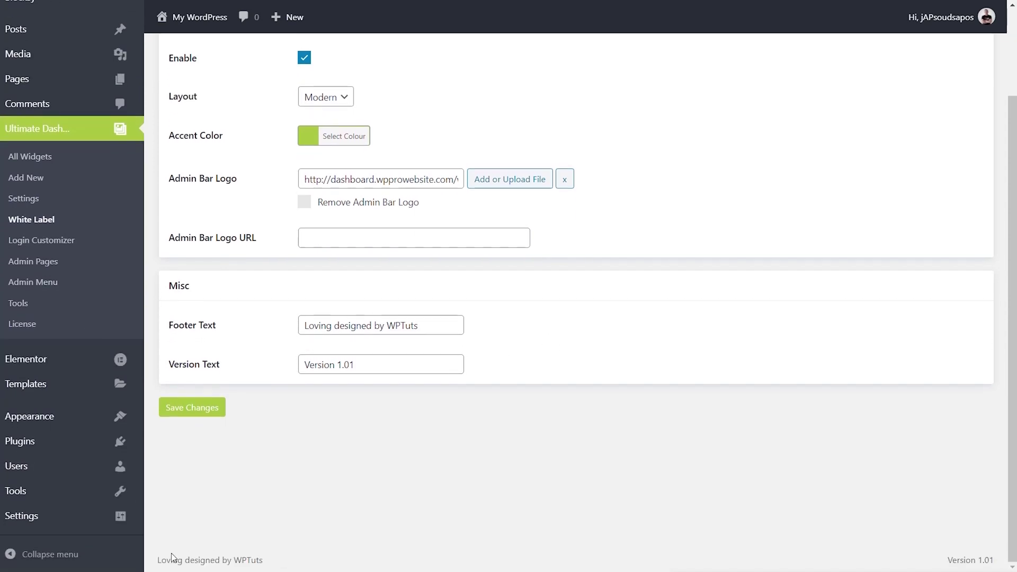
pyautogui.moveTo(159, 560); pyautogui.dragTo(263, 560)
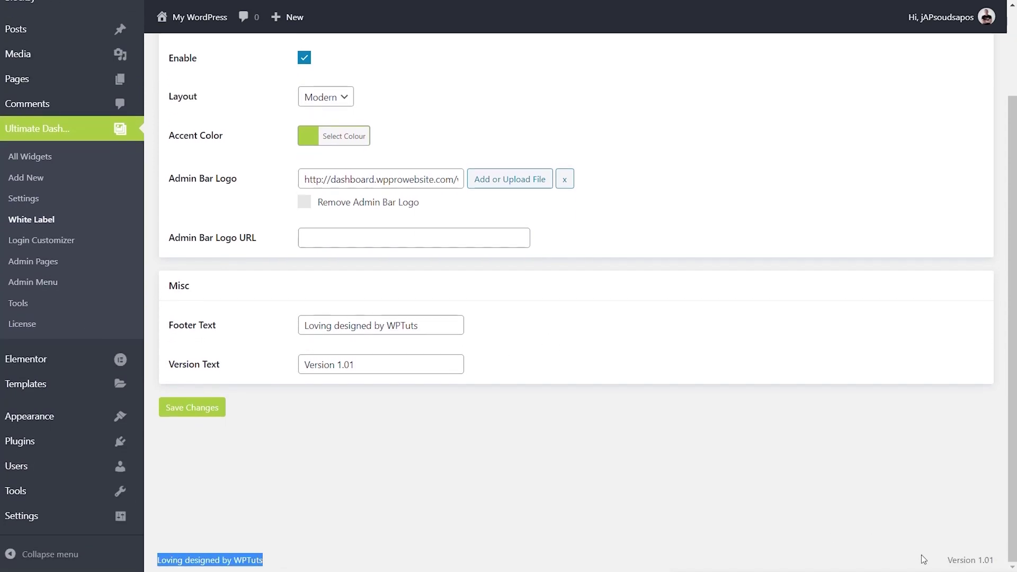
pyautogui.moveTo(942, 561); pyautogui.dragTo(995, 560)
pyautogui.click(836, 549)
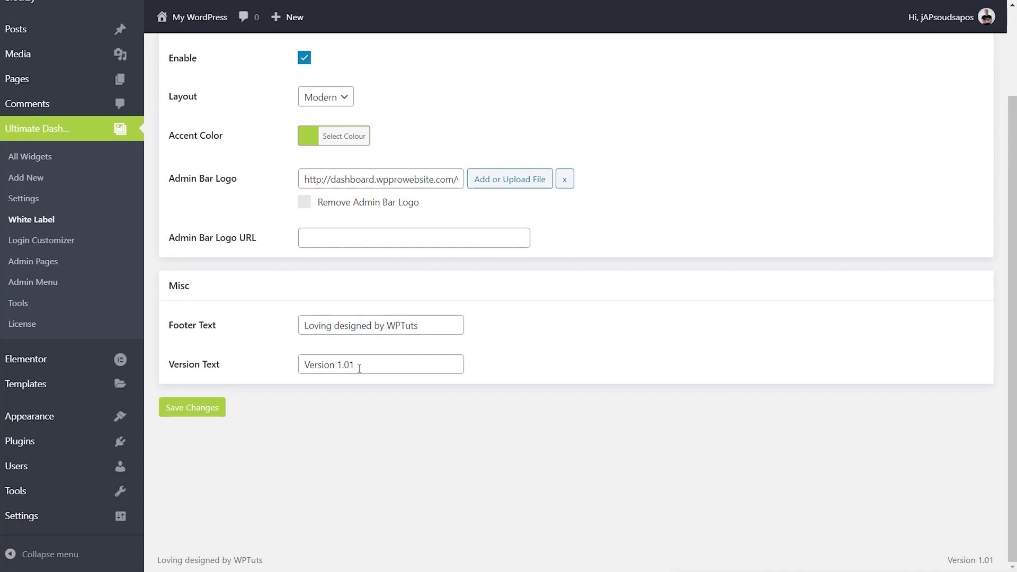
pyautogui.scroll(2, 495, 347)
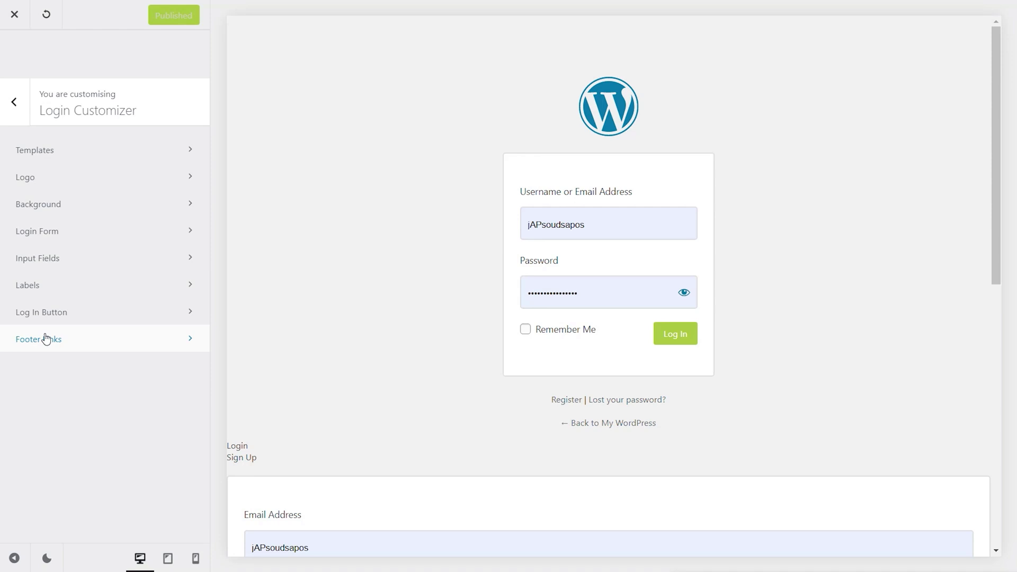
# Apply the login page template that places the login form on the right side.
pyautogui.click(93, 149)
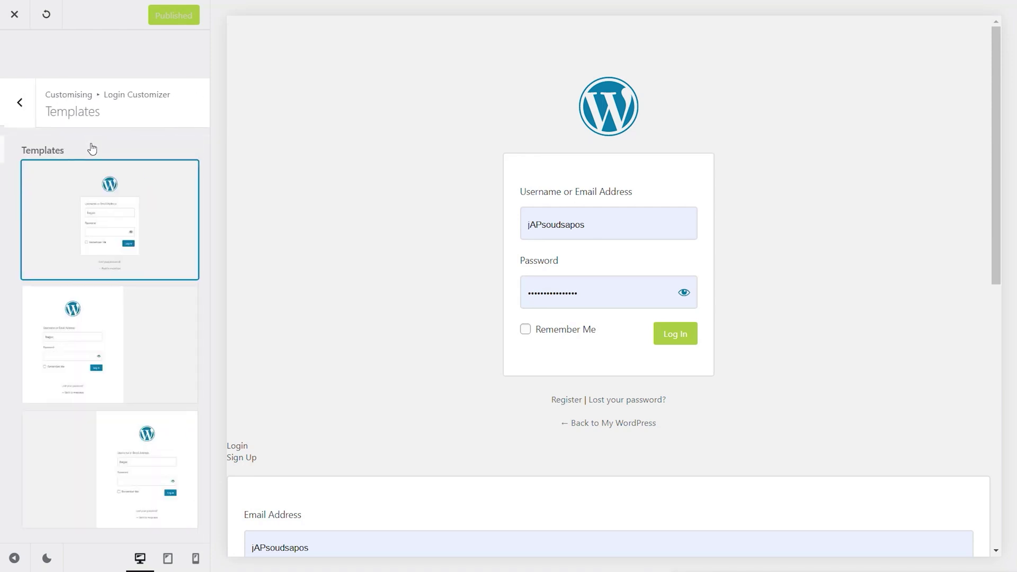
pyautogui.scroll(-1, 97, 220)
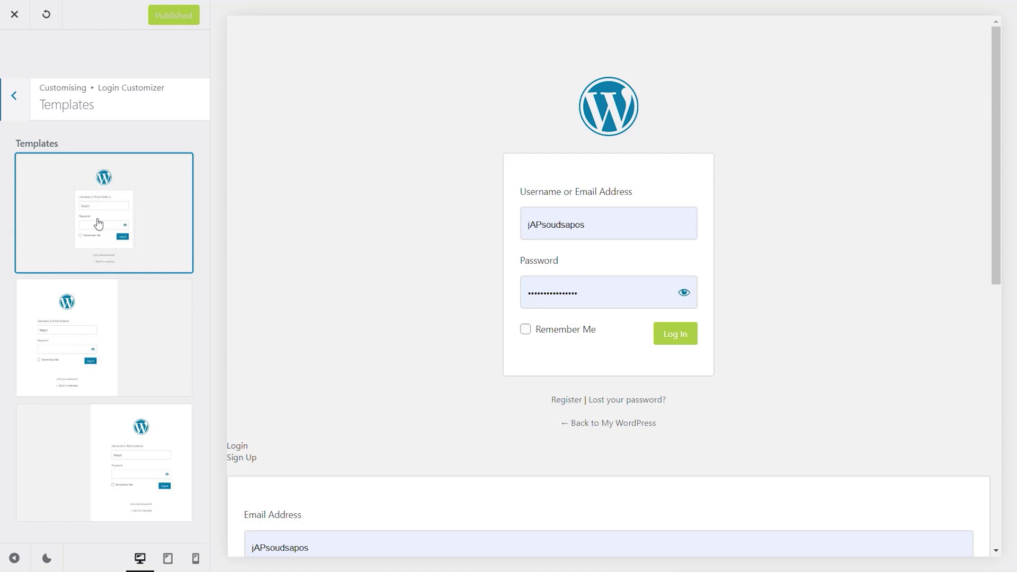
pyautogui.click(98, 325)
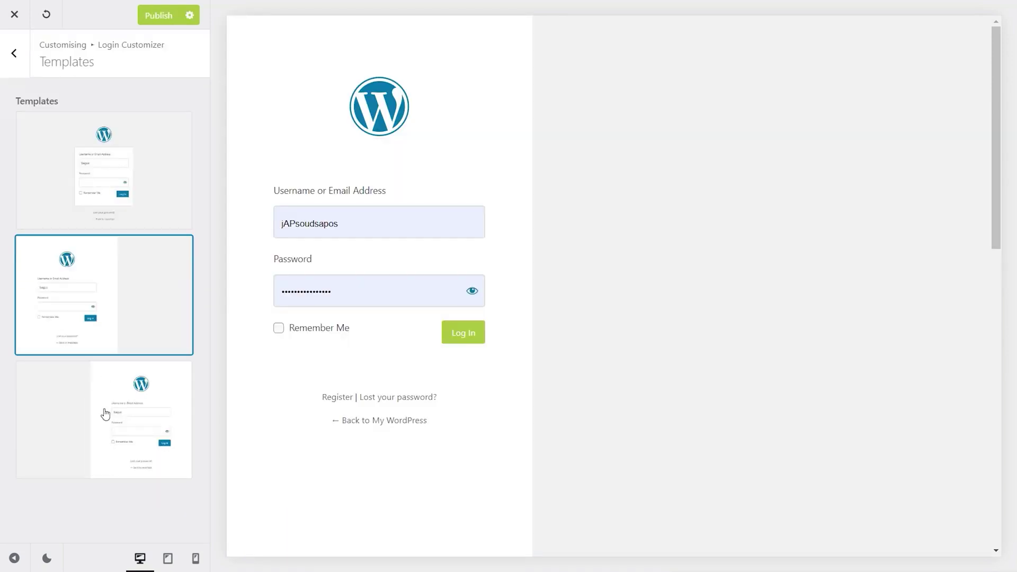
pyautogui.click(125, 438)
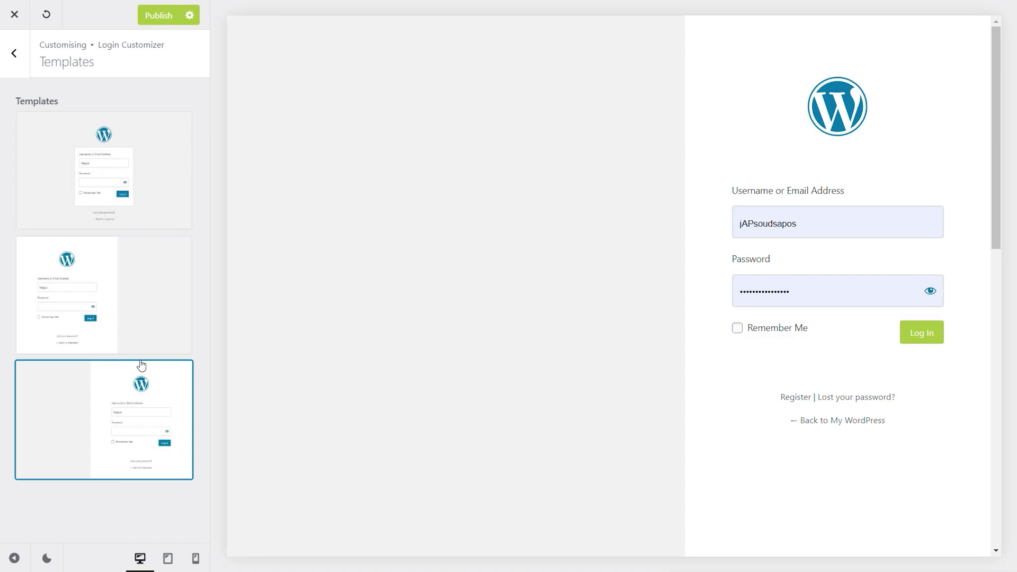
pyautogui.click(14, 53)
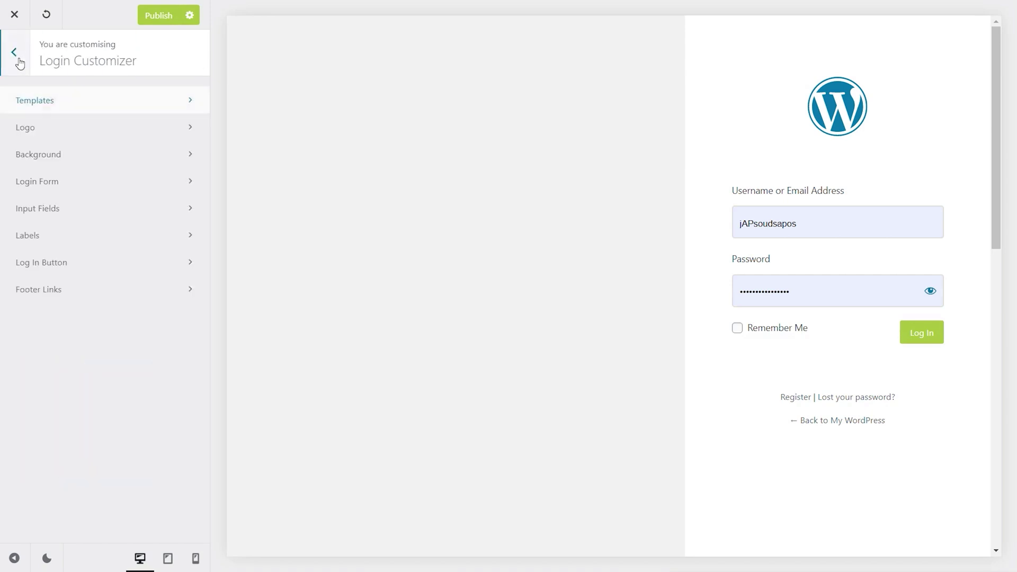
# Set the login page logo to logo-dark.svg from the media library and review the logo URL and title fields.
pyautogui.click(59, 129)
pyautogui.click(104, 132)
pyautogui.click(735, 362)
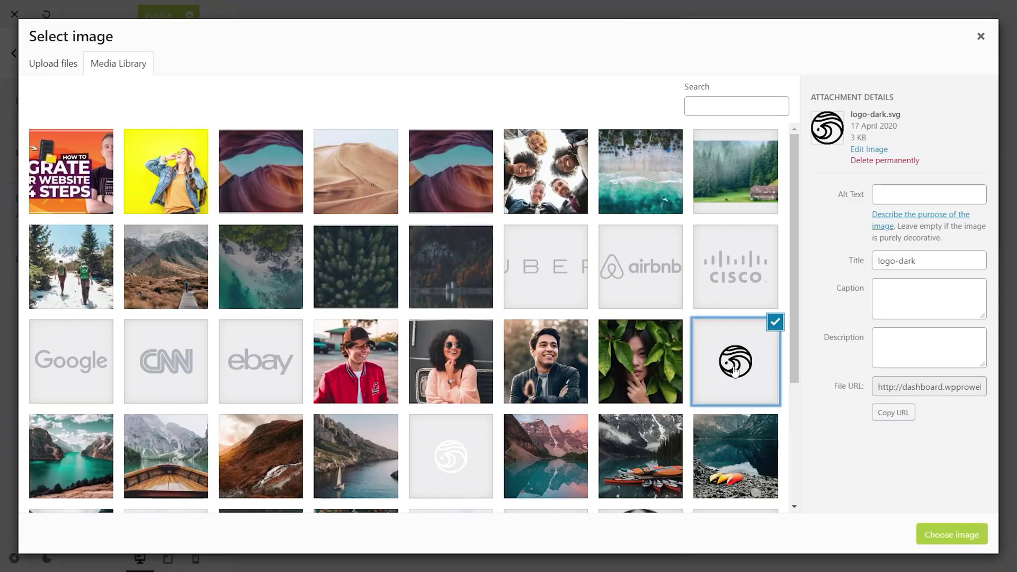
pyautogui.click(952, 535)
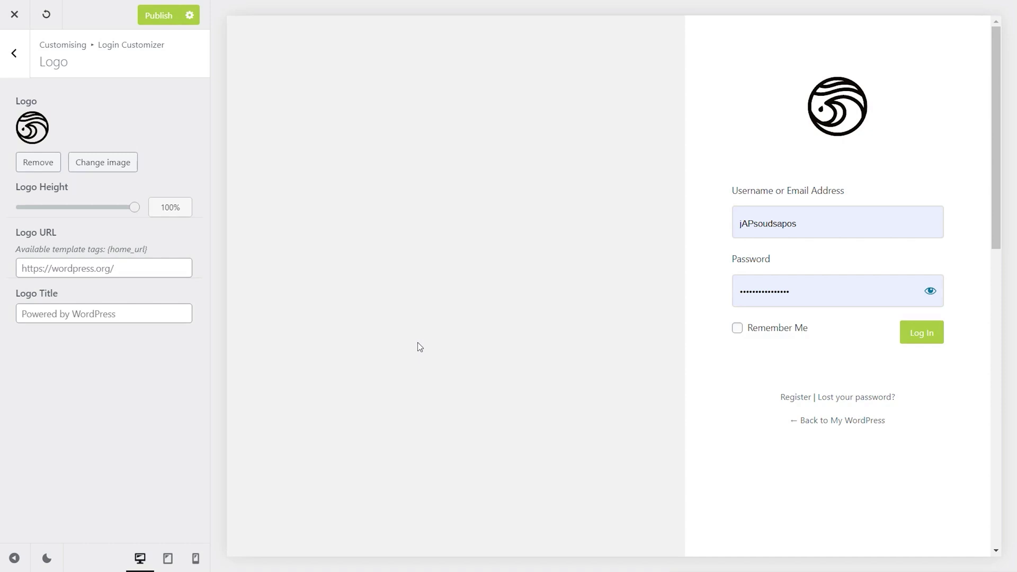
pyautogui.click(135, 267)
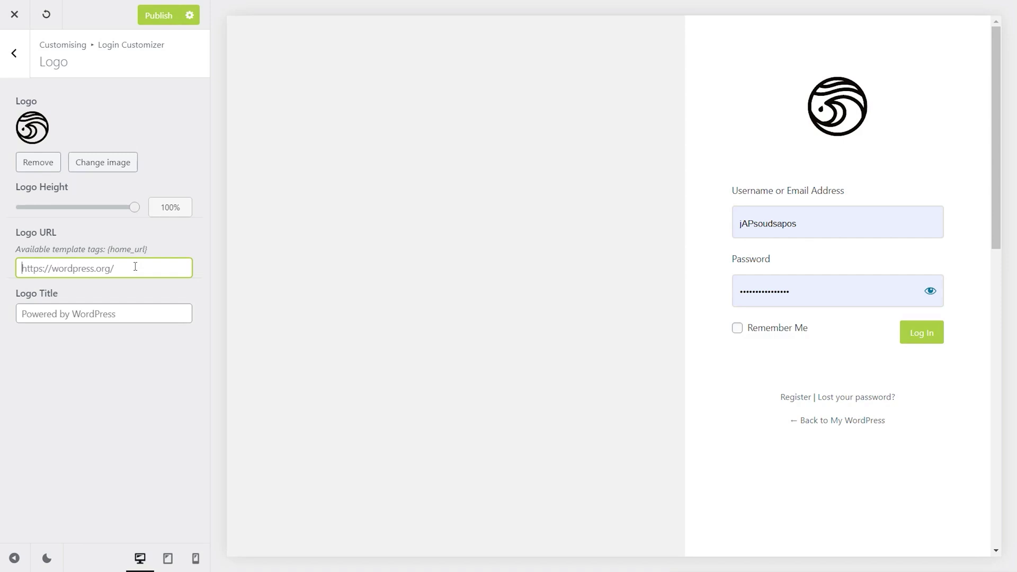
pyautogui.click(120, 309)
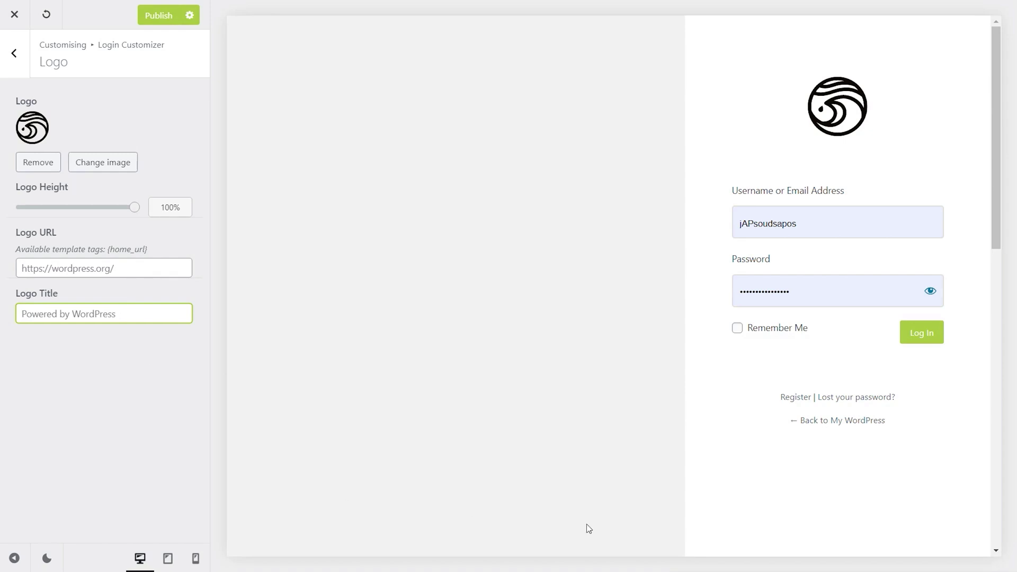
pyautogui.click(20, 63)
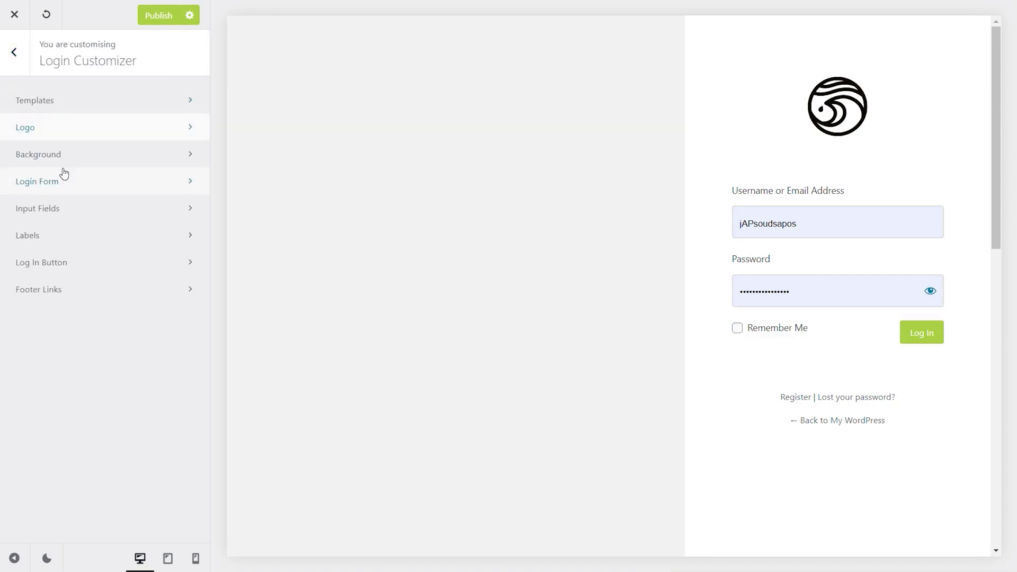
# Try the yellowish green #a6c43c as the login page background color and restore the default #f1f1f1.
pyautogui.click(55, 154)
pyautogui.click(57, 128)
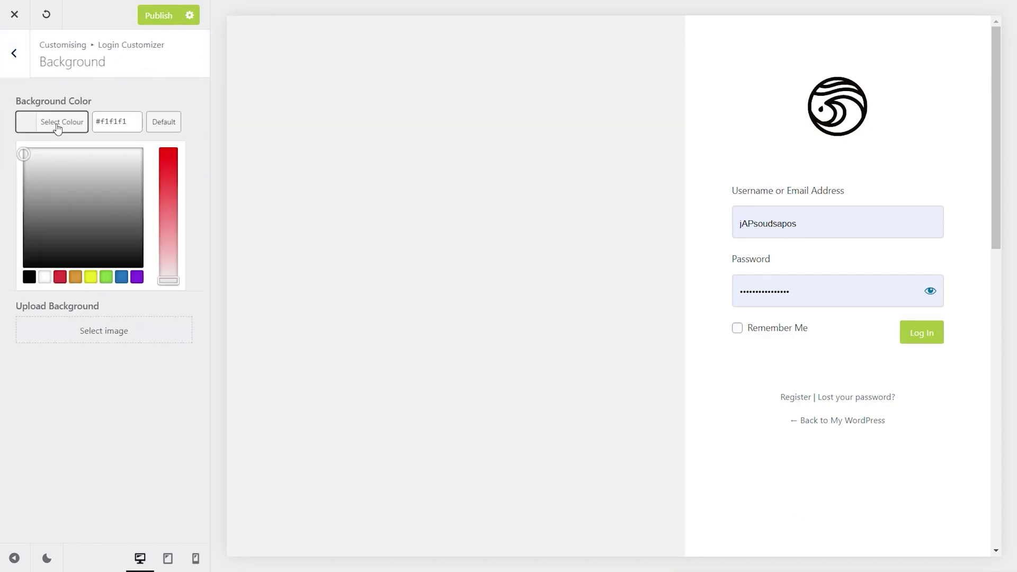
pyautogui.click(106, 277)
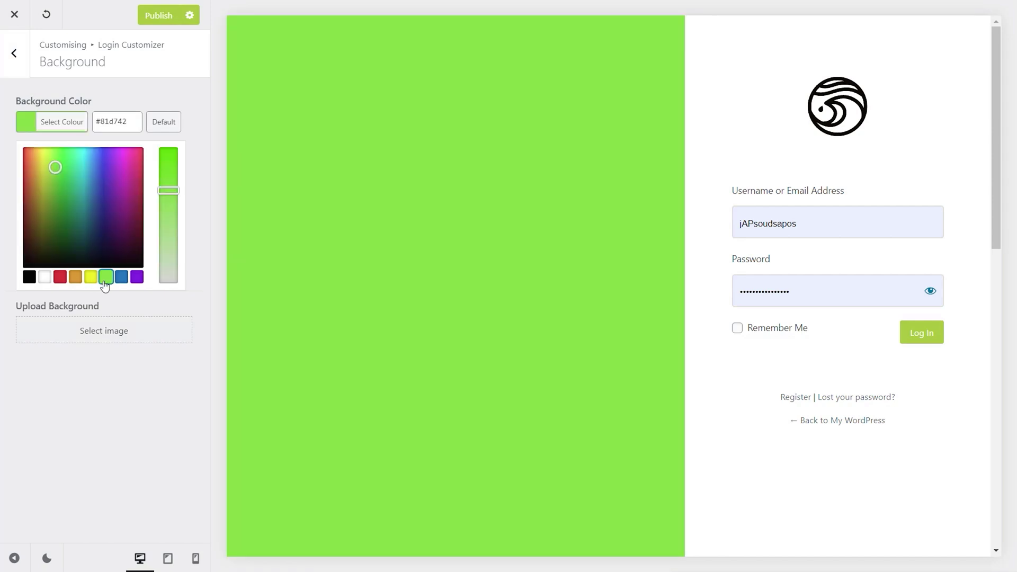
pyautogui.moveTo(55, 167); pyautogui.dragTo(47, 175)
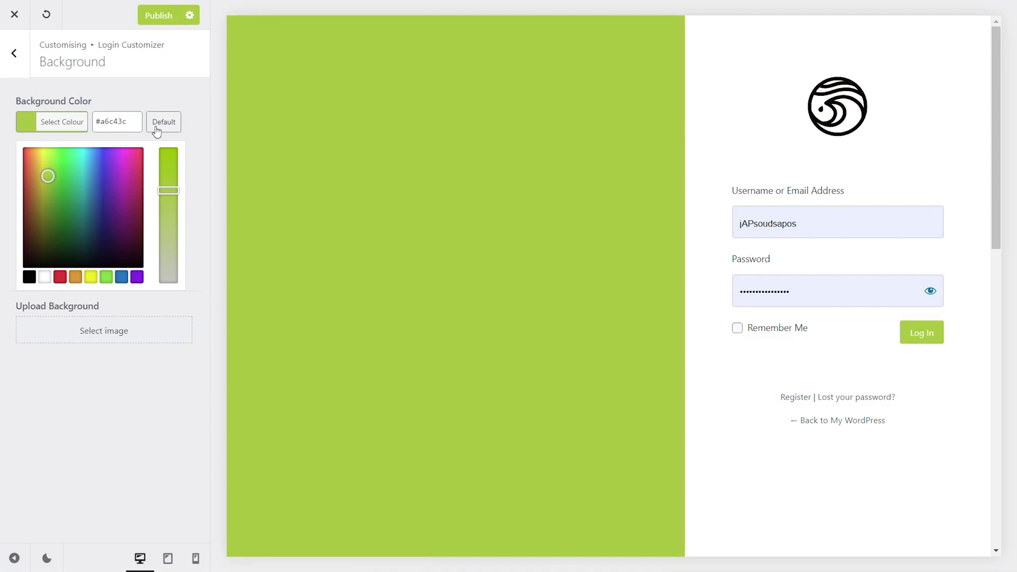
pyautogui.click(122, 123)
pyautogui.hotkey('ctrl', 'a')
pyautogui.write('#f1f1f1')
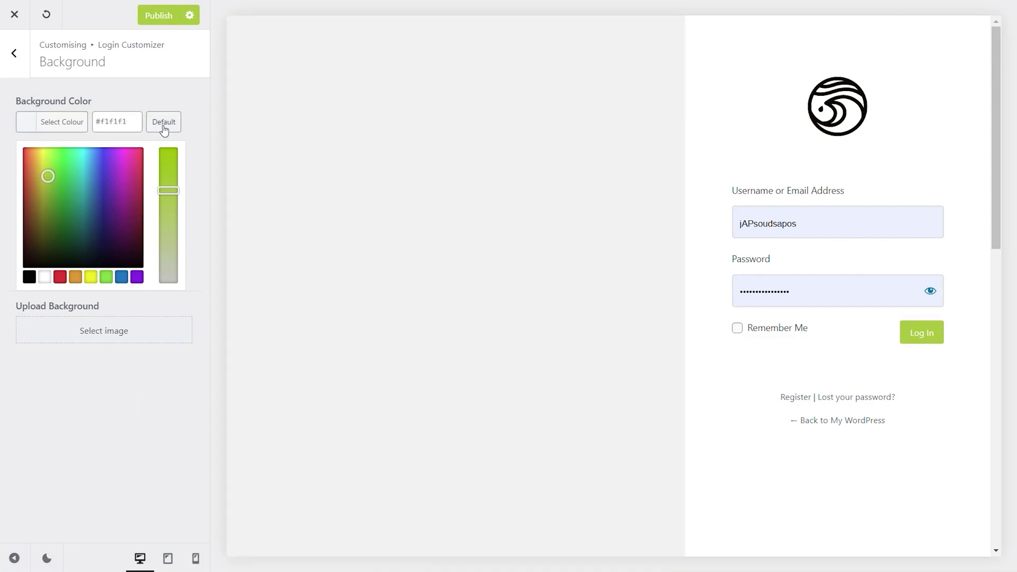
pyautogui.click(164, 127)
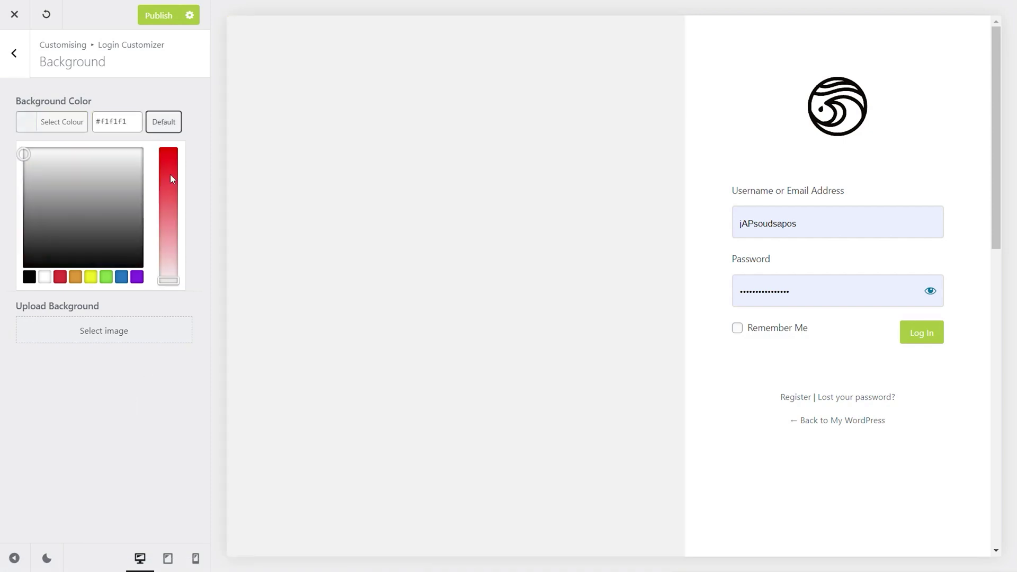
# Set the login page background image to the media library photo of the woman in a denim jacket against yellow.
pyautogui.click(125, 395)
pyautogui.click(74, 180)
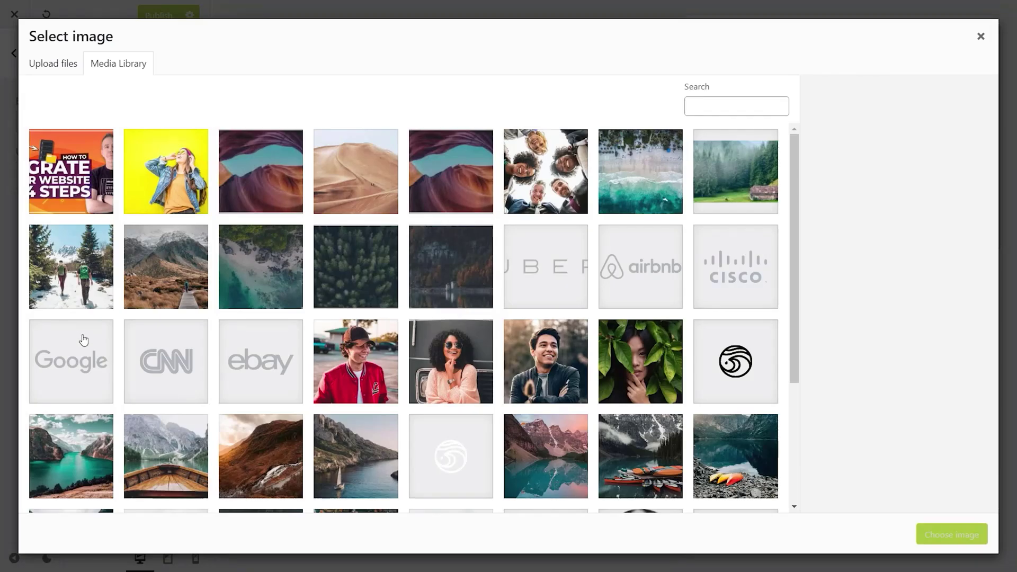
pyautogui.click(172, 165)
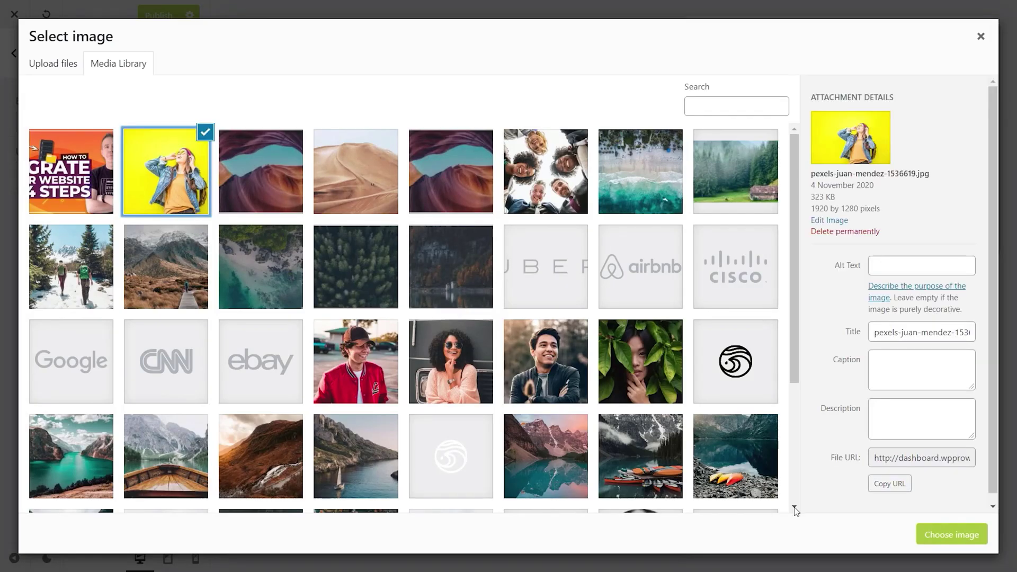
pyautogui.click(952, 534)
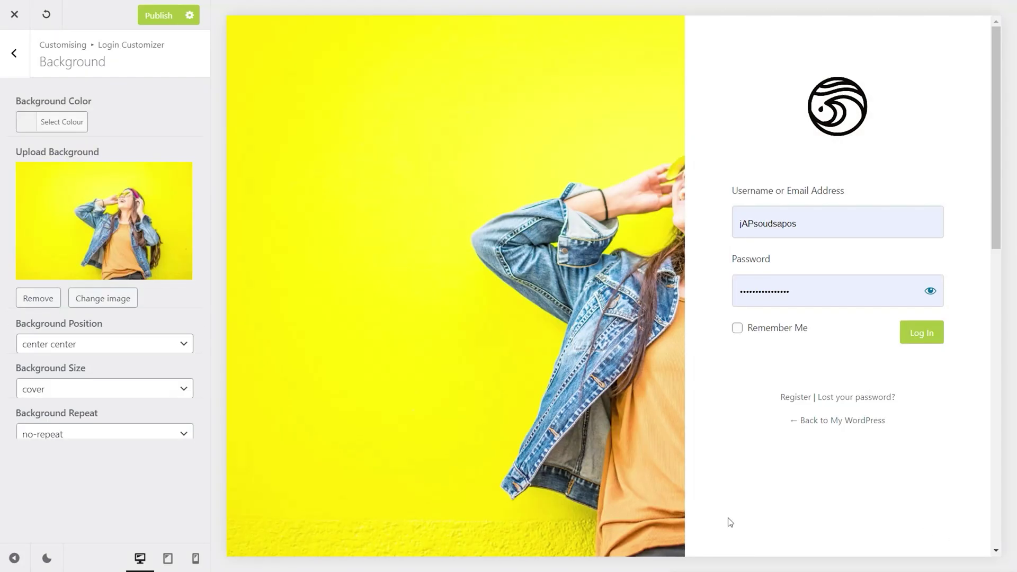
# Set the login background image's position to right center and review the background size options.
pyautogui.click(118, 345)
pyautogui.click(85, 454)
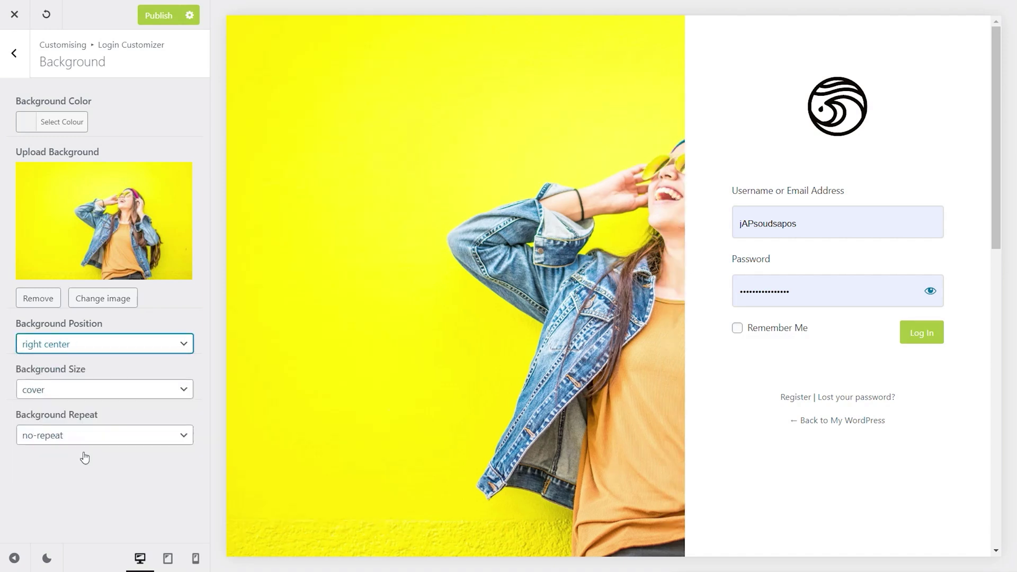
pyautogui.click(101, 396)
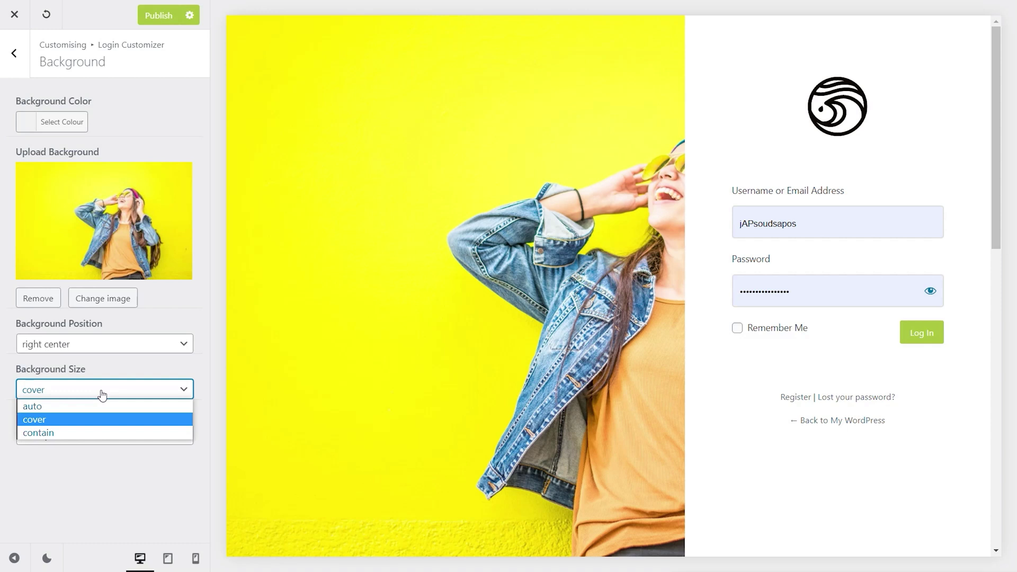
pyautogui.click(135, 475)
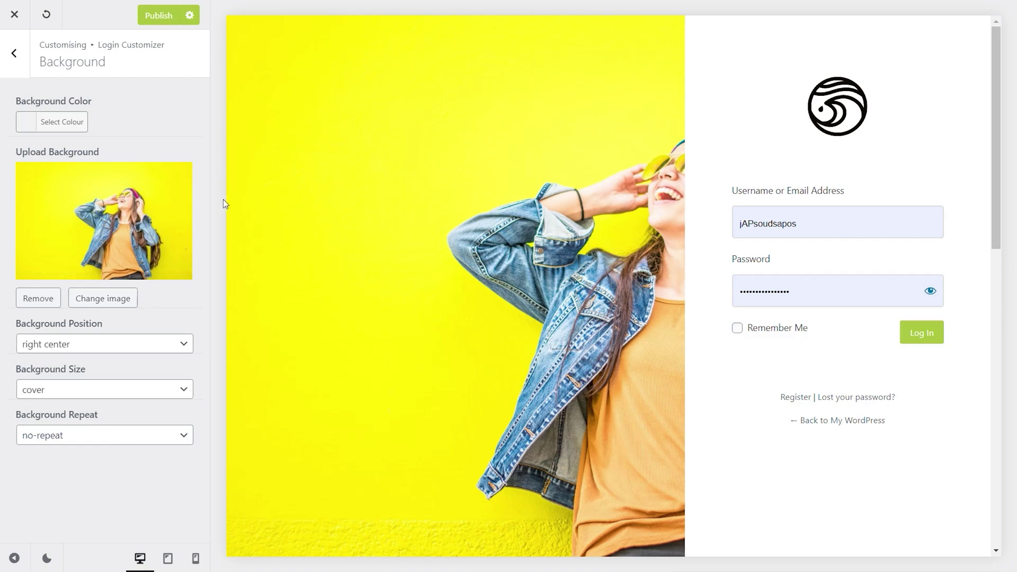
pyautogui.click(14, 57)
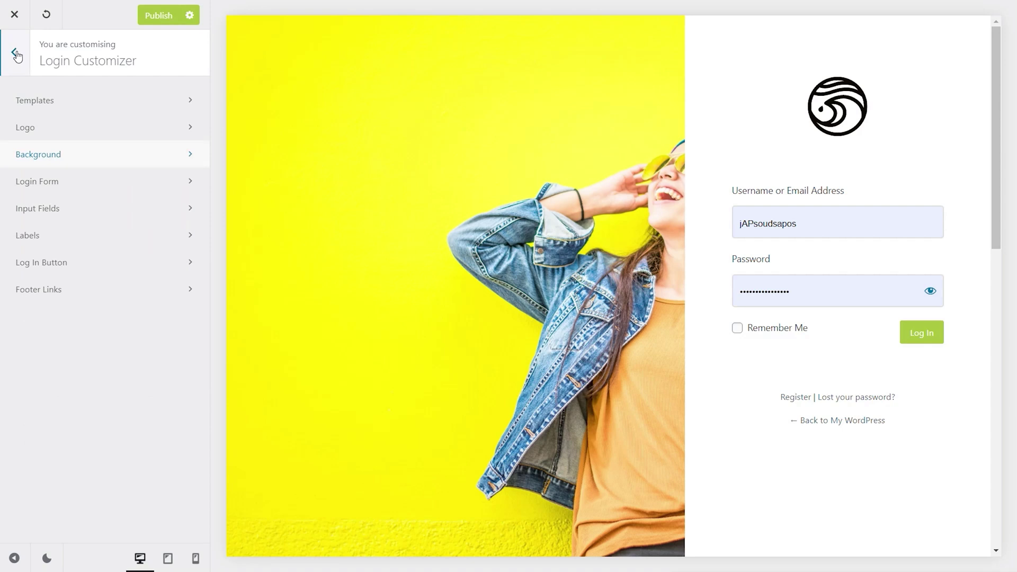
# Try the Left and Default layouts for the login form and return the layout to Right.
pyautogui.click(58, 183)
pyautogui.click(87, 126)
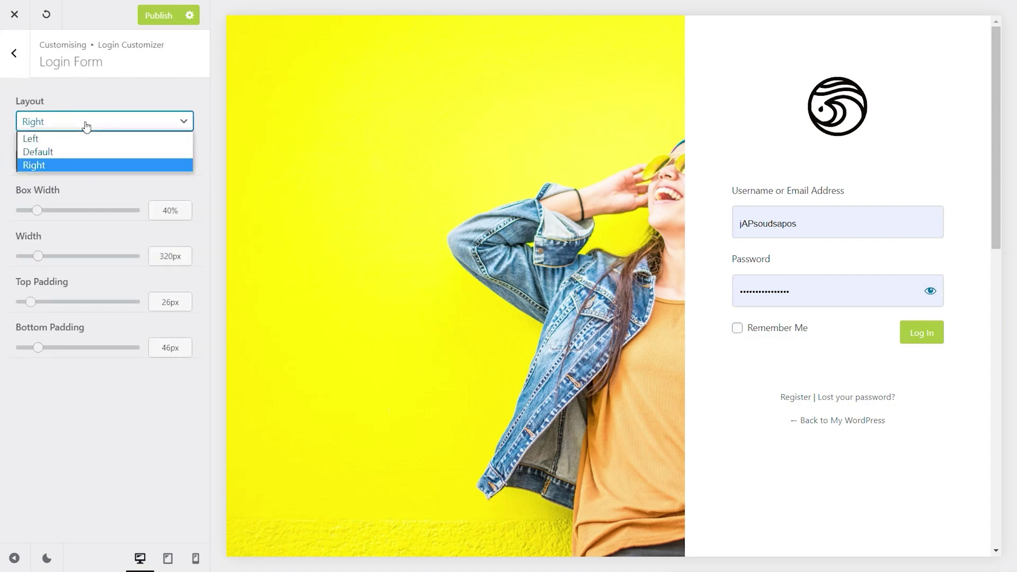
pyautogui.click(80, 137)
pyautogui.click(98, 128)
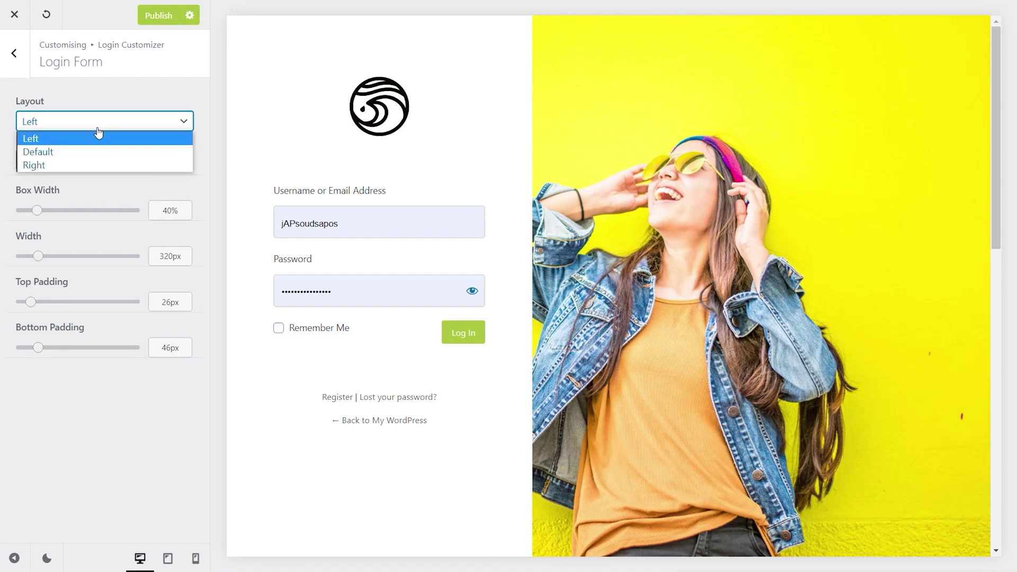
pyautogui.click(93, 152)
pyautogui.click(98, 130)
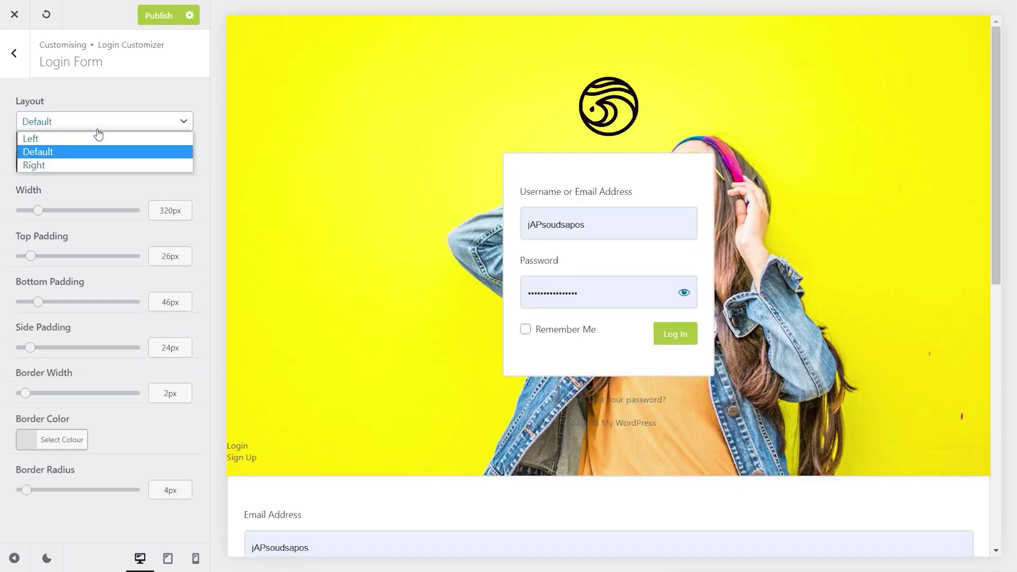
pyautogui.click(95, 163)
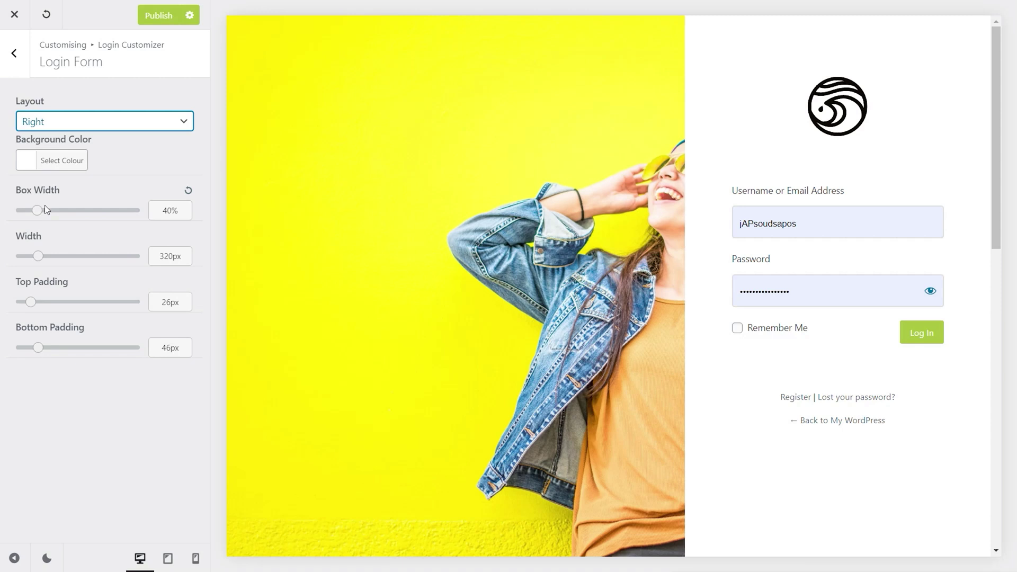
pyautogui.click(16, 58)
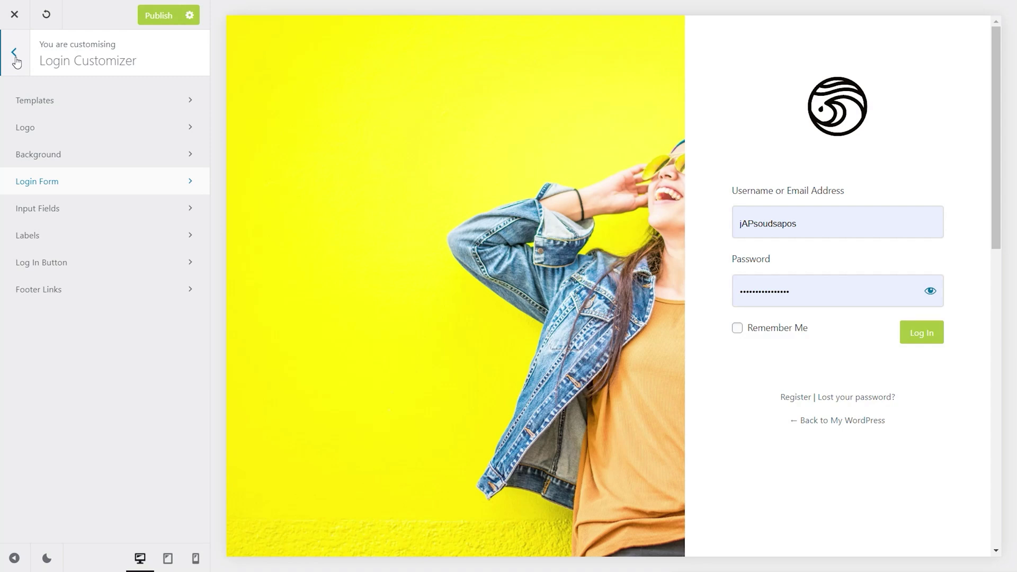
# Review the login page's input field settings and publish the login customizer changes.
pyautogui.click(47, 208)
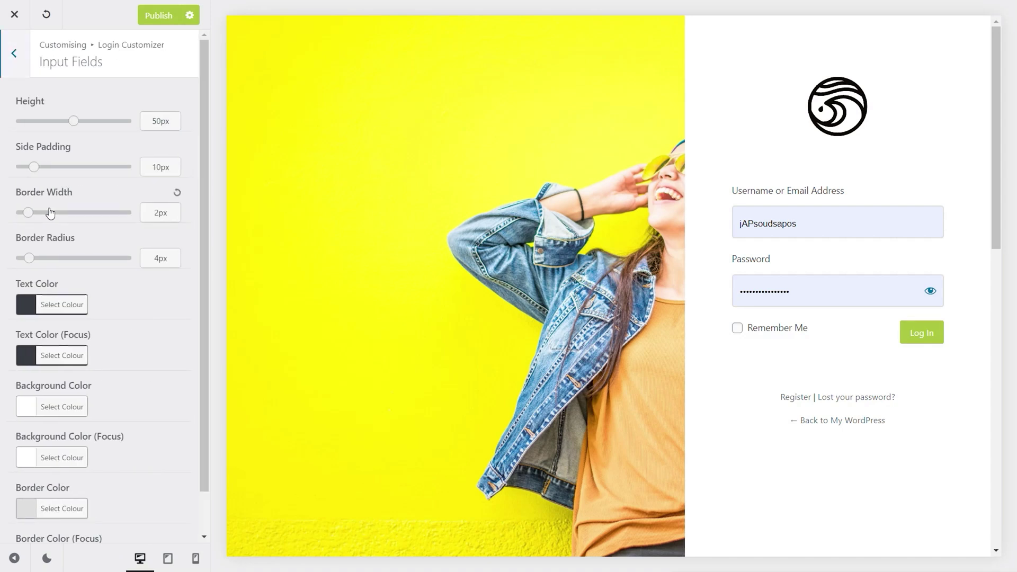
pyautogui.scroll(-1, 146, 334)
pyautogui.scroll(1, 146, 333)
pyautogui.click(17, 56)
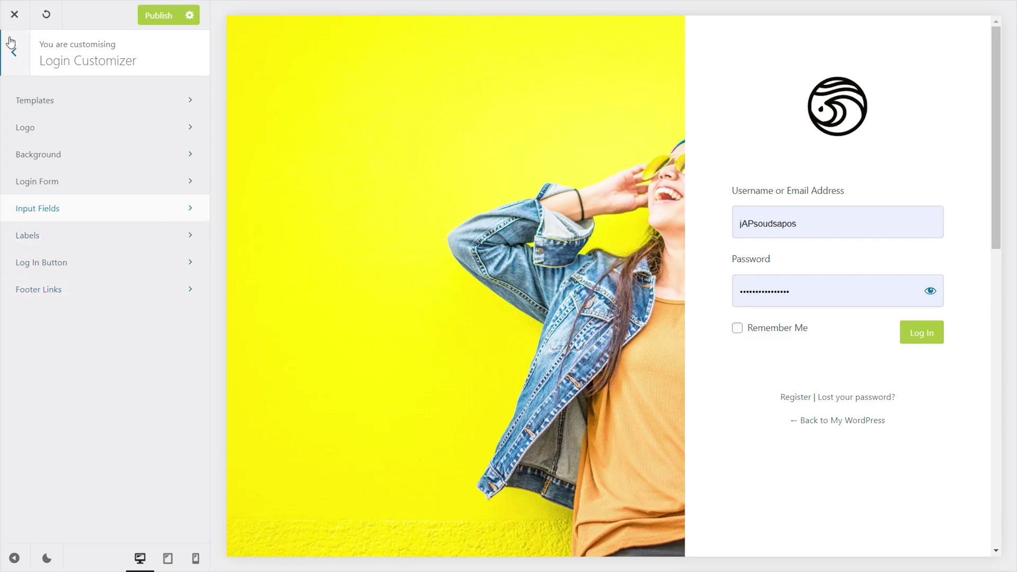
pyautogui.click(16, 61)
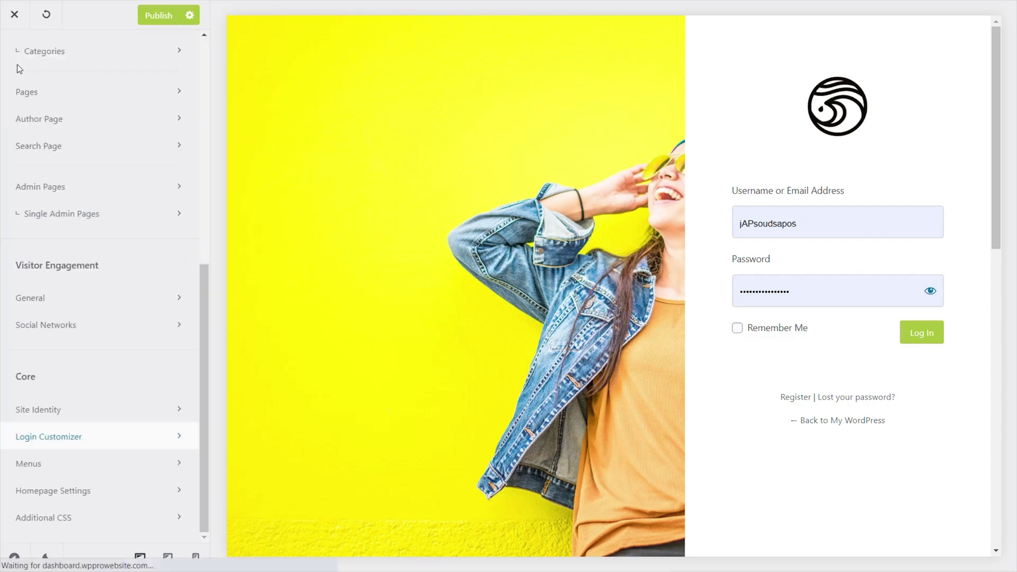
pyautogui.click(154, 16)
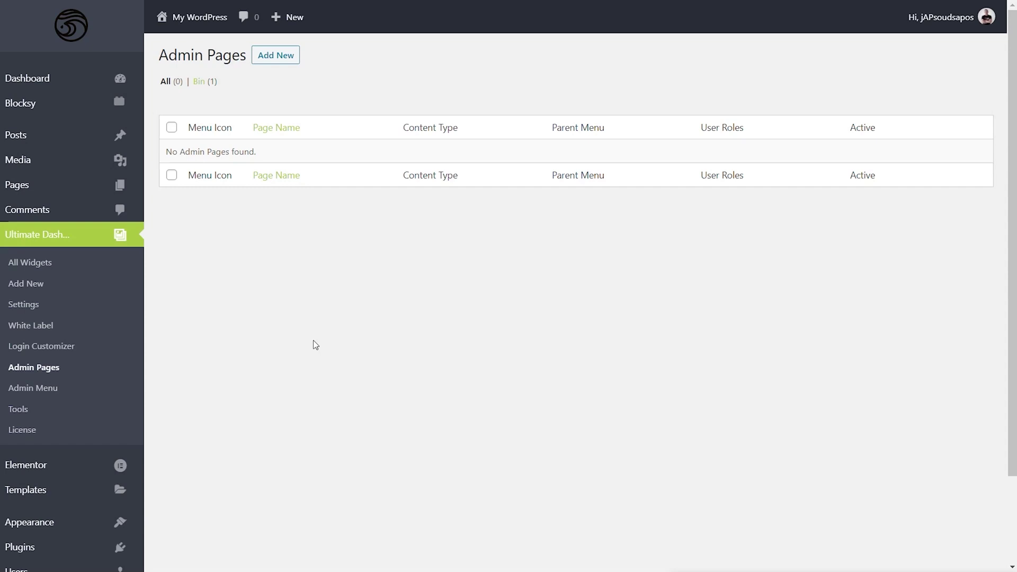
# Add a new admin page titled "Support Docs" and fill its content with the five paragraphs copied from the lorem ipsum generator.
pyautogui.click(275, 56)
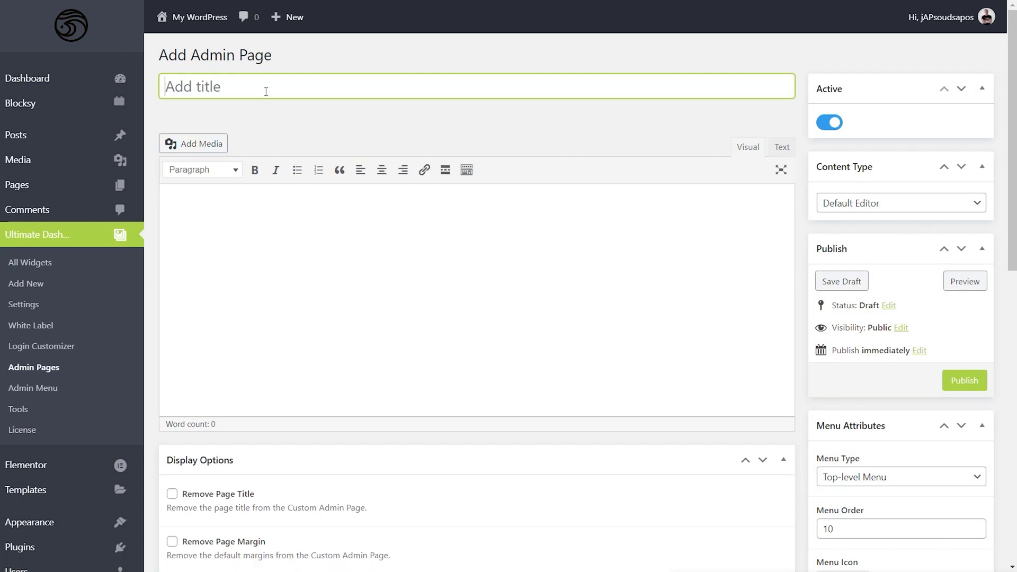
pyautogui.write('Support Docs')
pyautogui.click(272, 221)
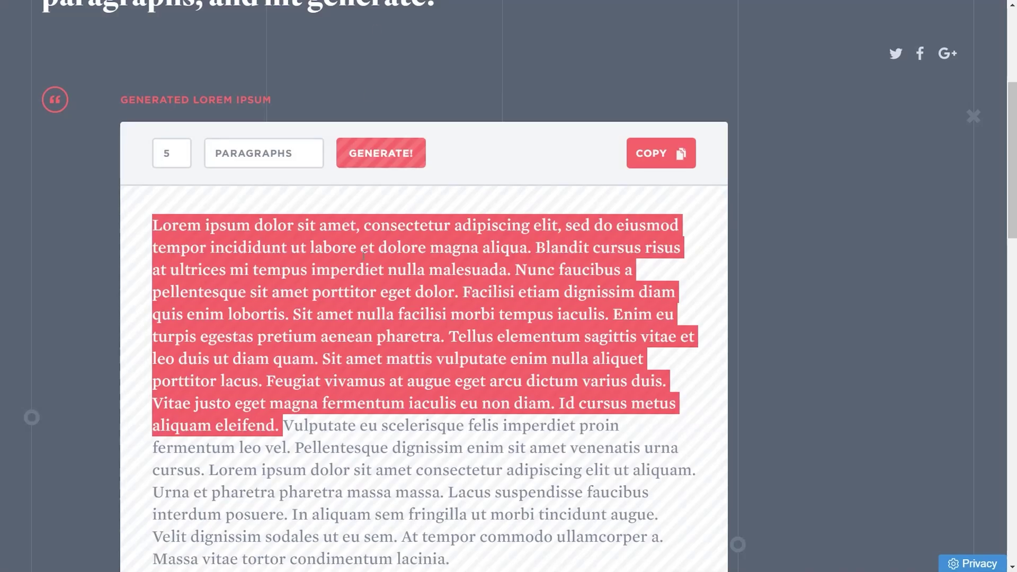
pyautogui.click(363, 256)
pyautogui.click(649, 154)
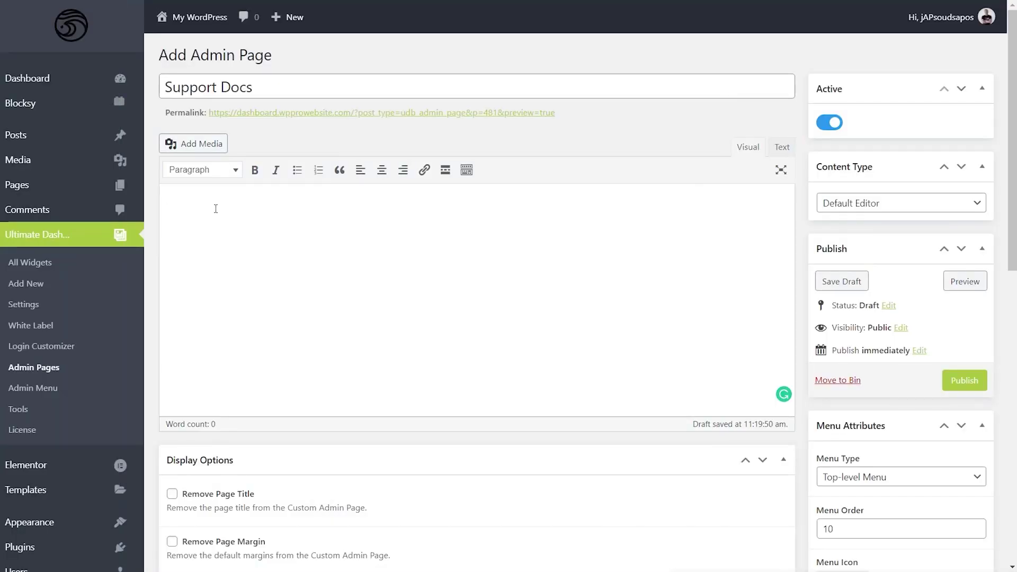
pyautogui.hotkey('ctrl', 'v')
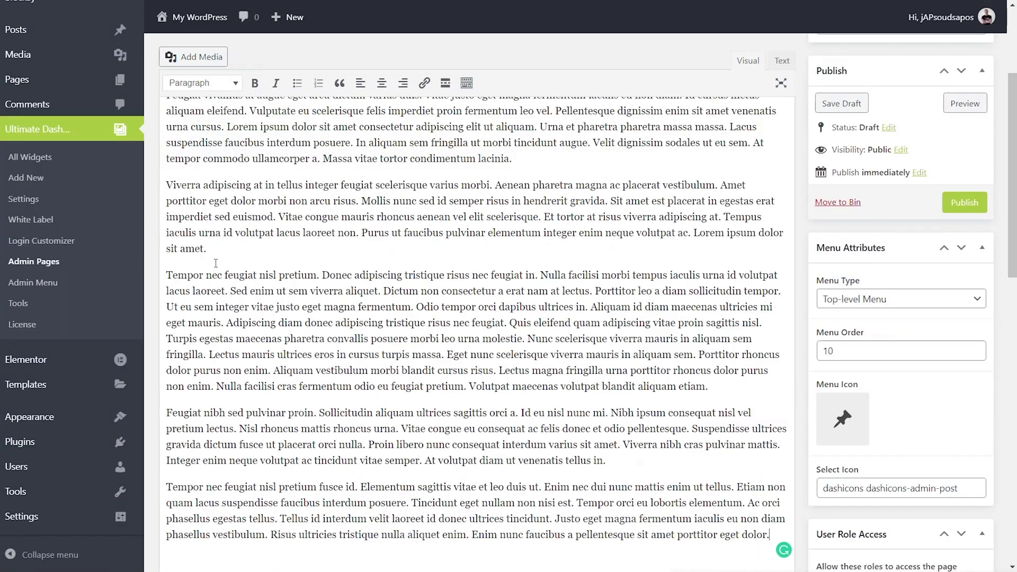
pyautogui.scroll(5, 293, 267)
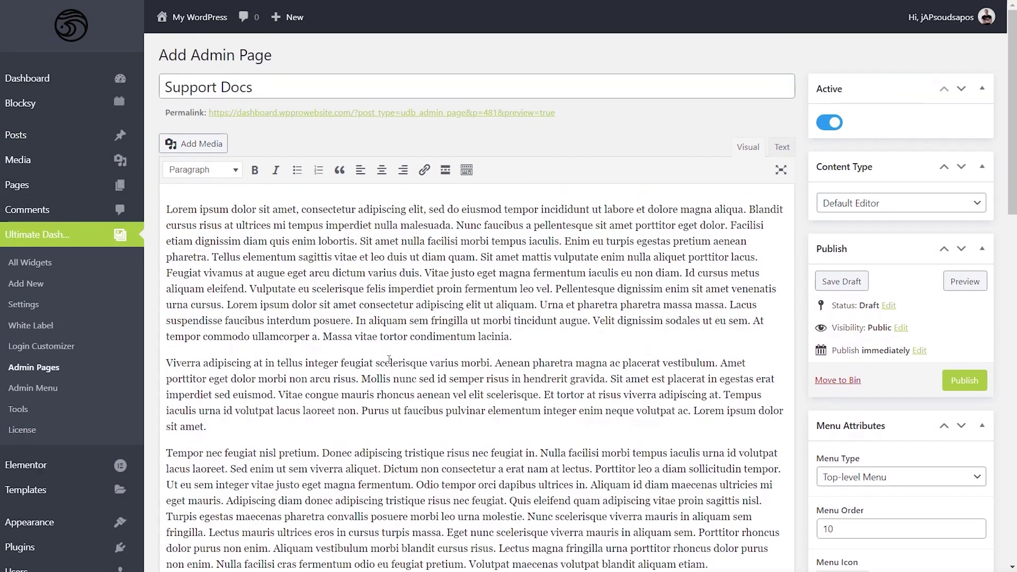
# Enable Remove Admin Notices for the Support Docs page and review its custom CSS and JS areas.
pyautogui.scroll(-10, 390, 363)
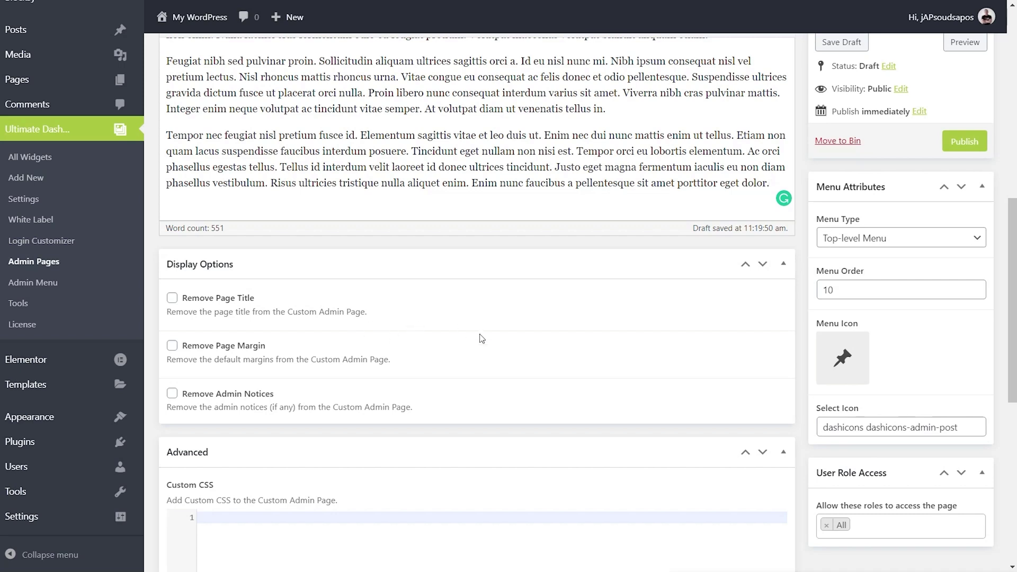
pyautogui.click(172, 394)
pyautogui.scroll(-5, 448, 387)
pyautogui.scroll(-3, 448, 387)
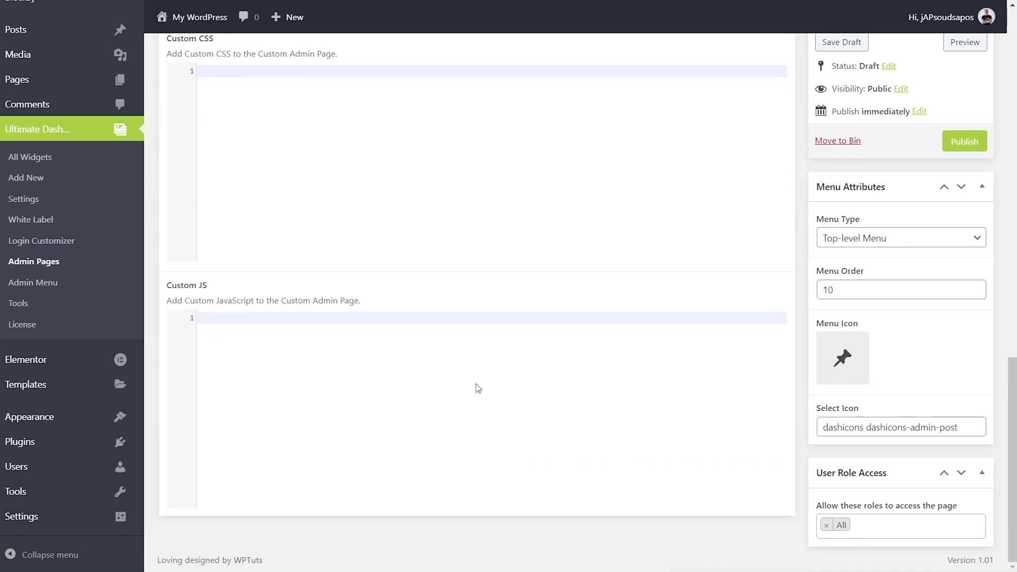
pyautogui.scroll(1, 479, 384)
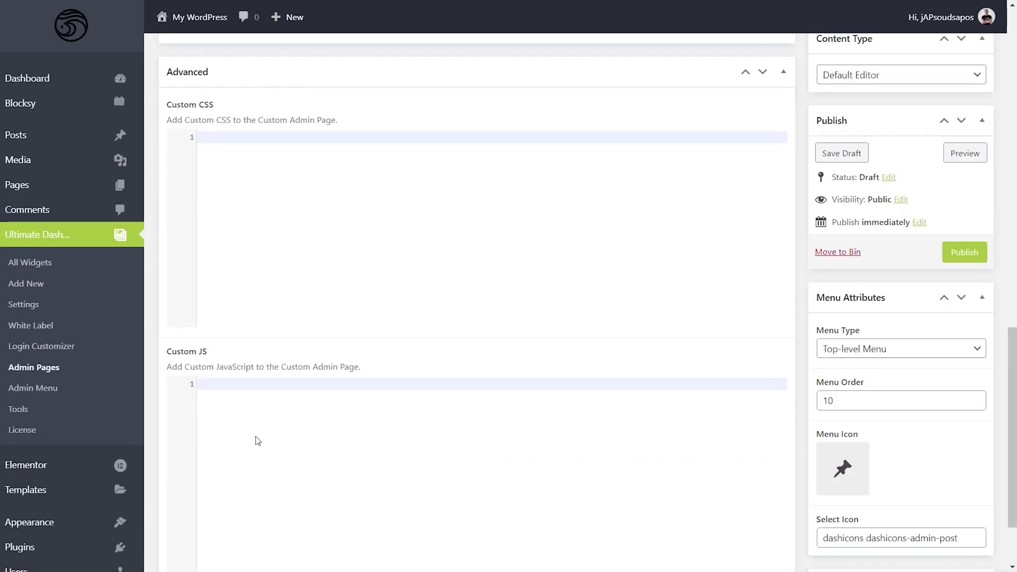
pyautogui.scroll(7, 359, 422)
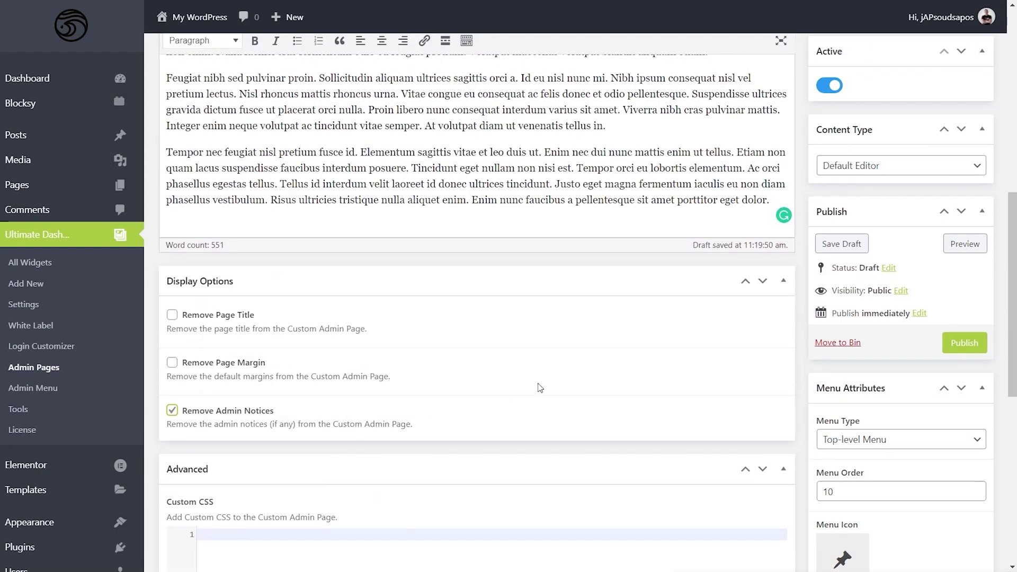
# Try the HTML Editor content type for the admin page and return it to Default Editor.
pyautogui.scroll(5, 557, 386)
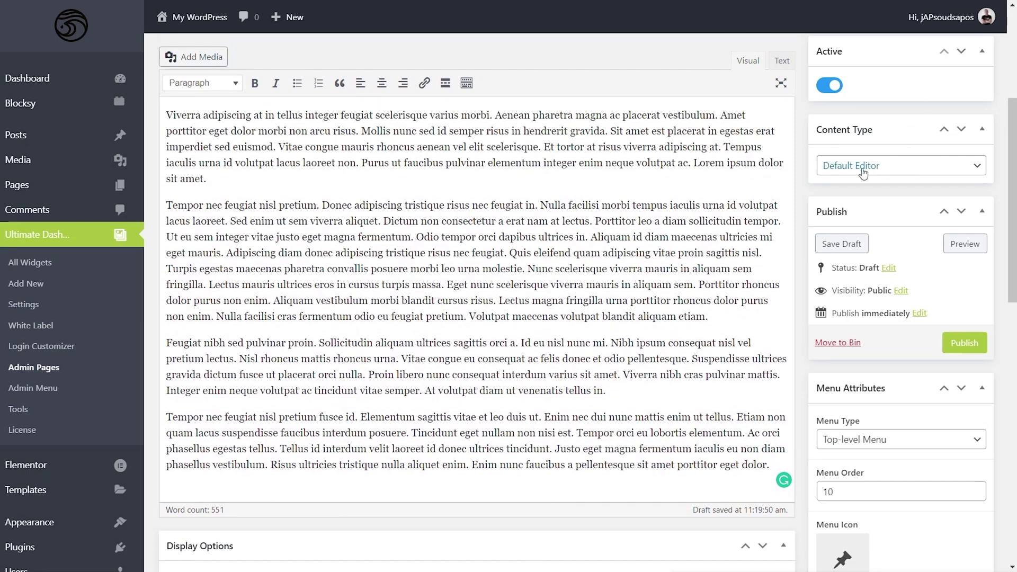
pyautogui.click(895, 175)
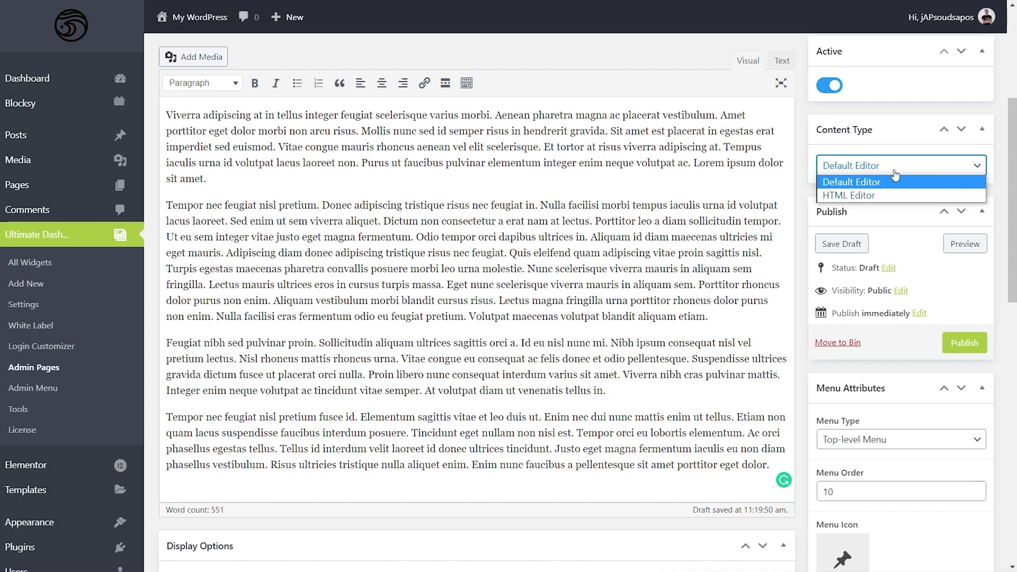
pyautogui.click(895, 195)
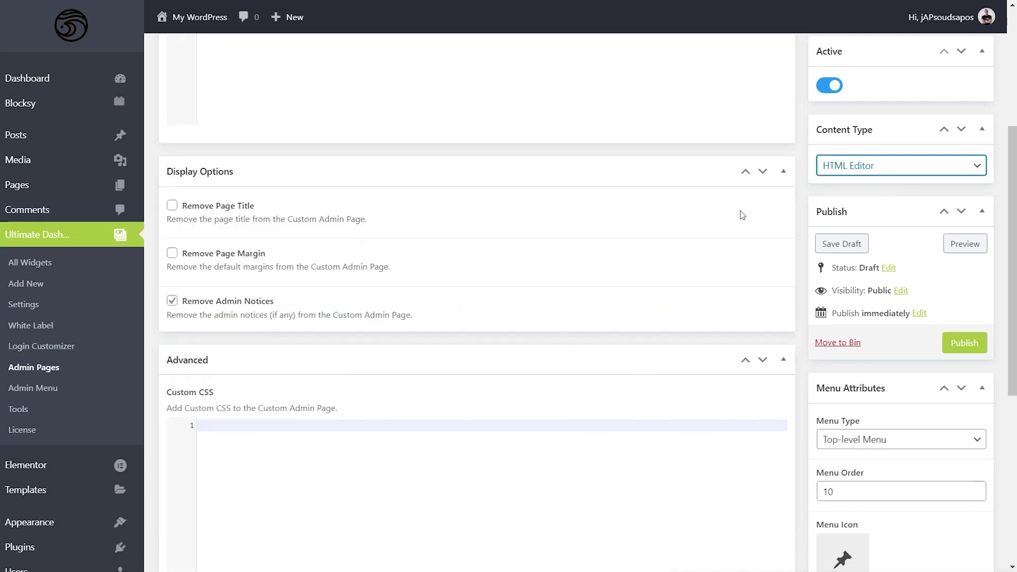
pyautogui.scroll(5, 622, 272)
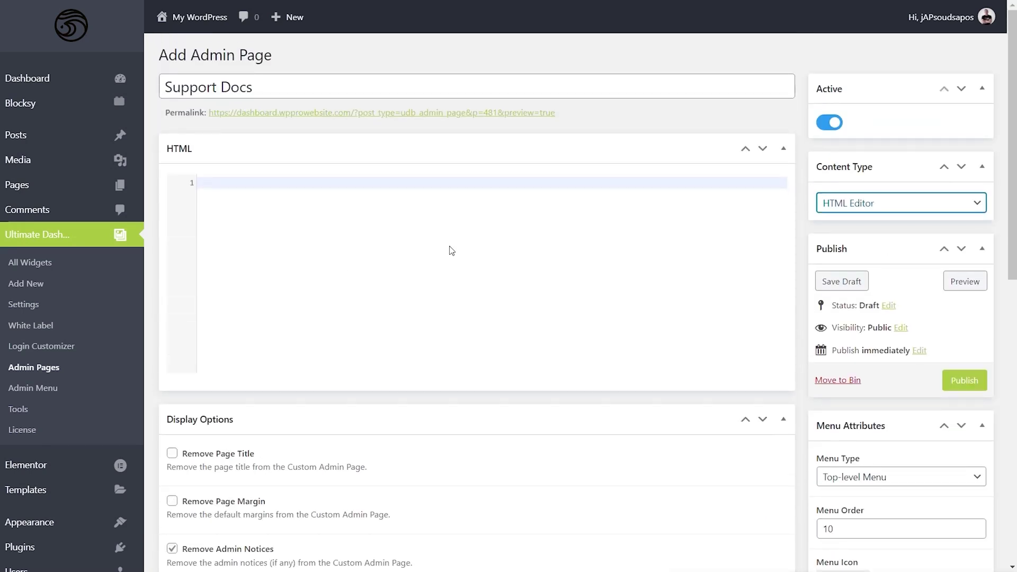
pyautogui.click(904, 202)
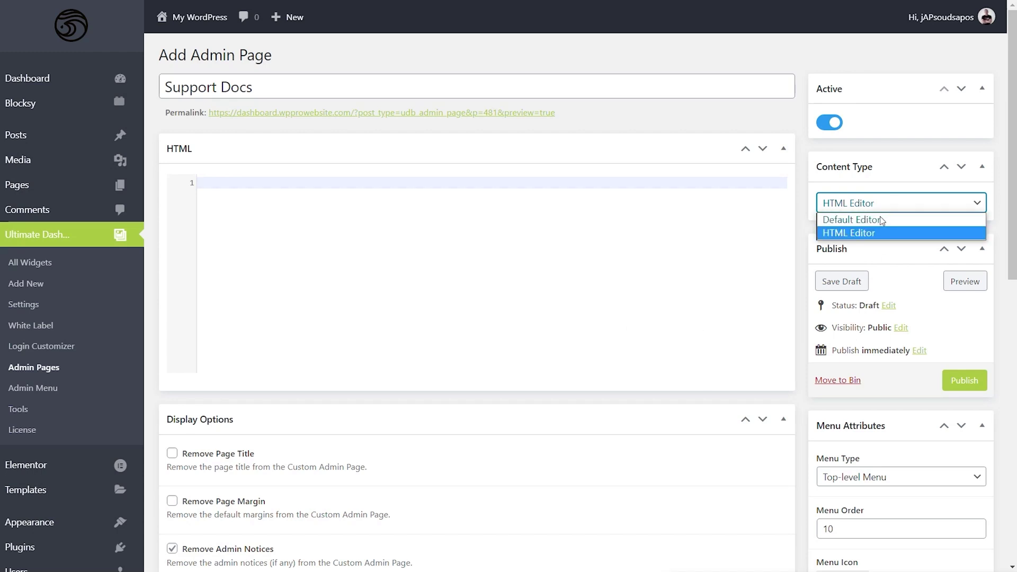
pyautogui.click(878, 219)
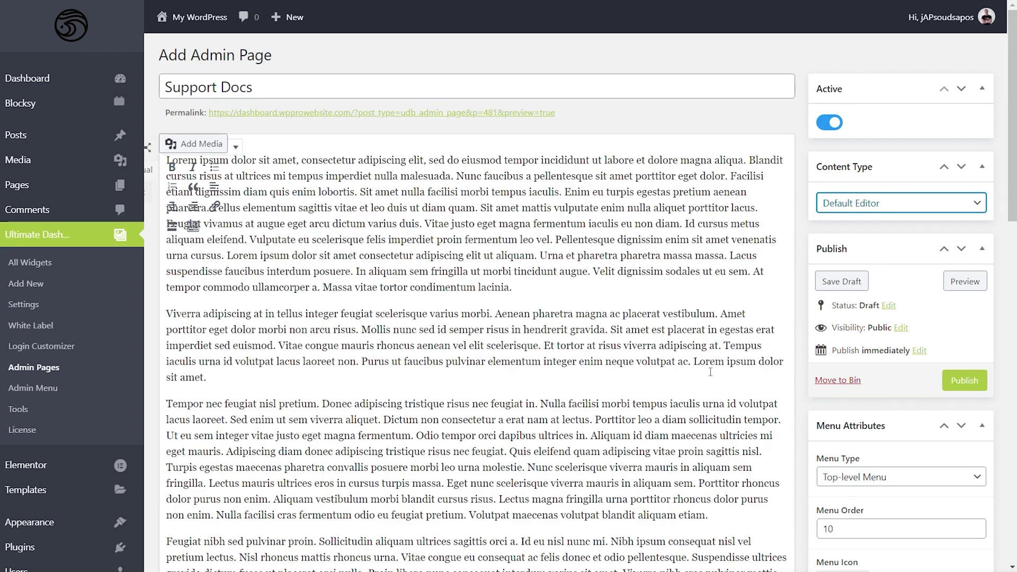
# Search the menu icons for "hel" and set the page's icon to the question mark, dashicons-editor-help.
pyautogui.scroll(-5, 710, 372)
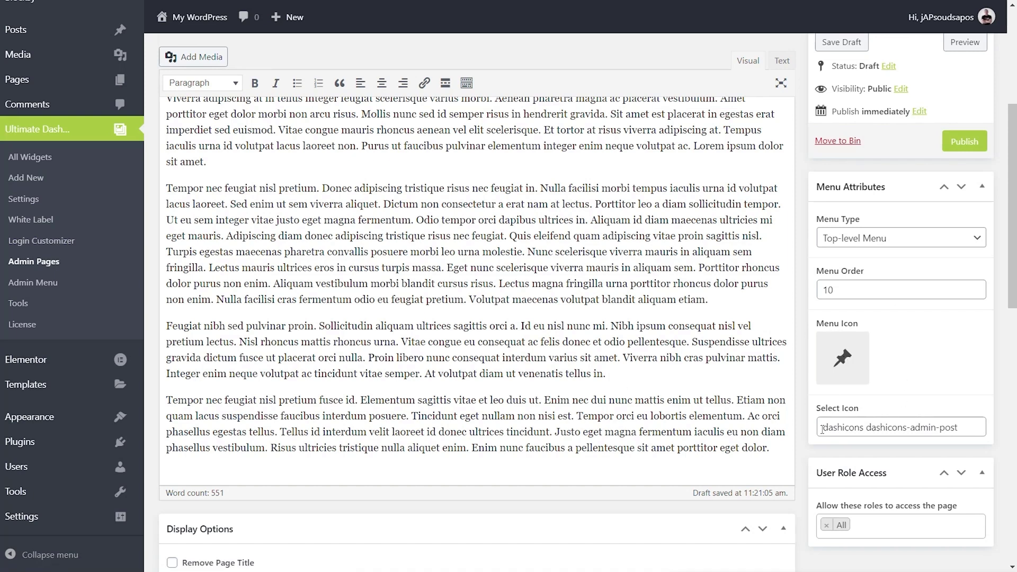
pyautogui.click(861, 427)
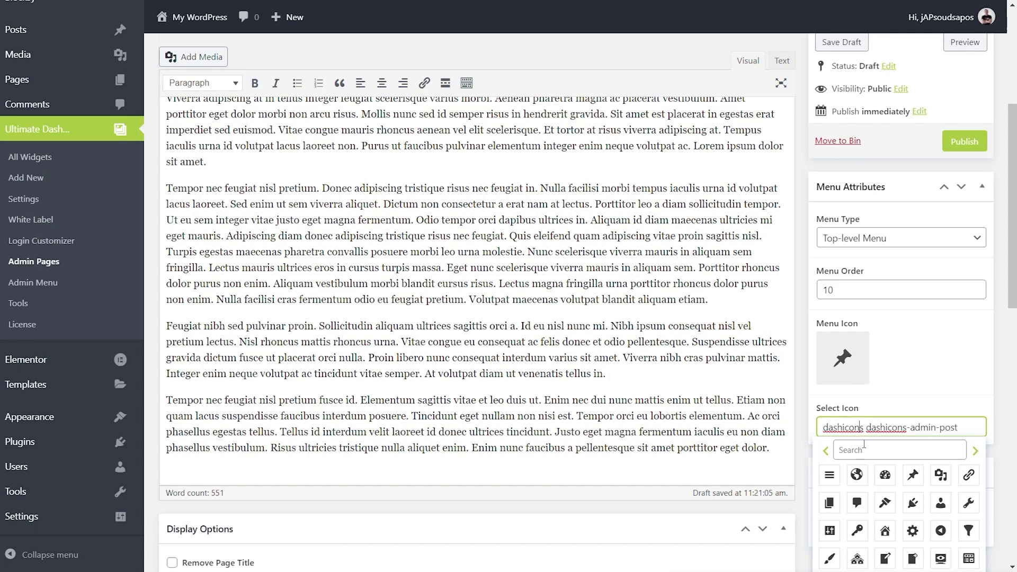
pyautogui.click(906, 451)
pyautogui.write('hel')
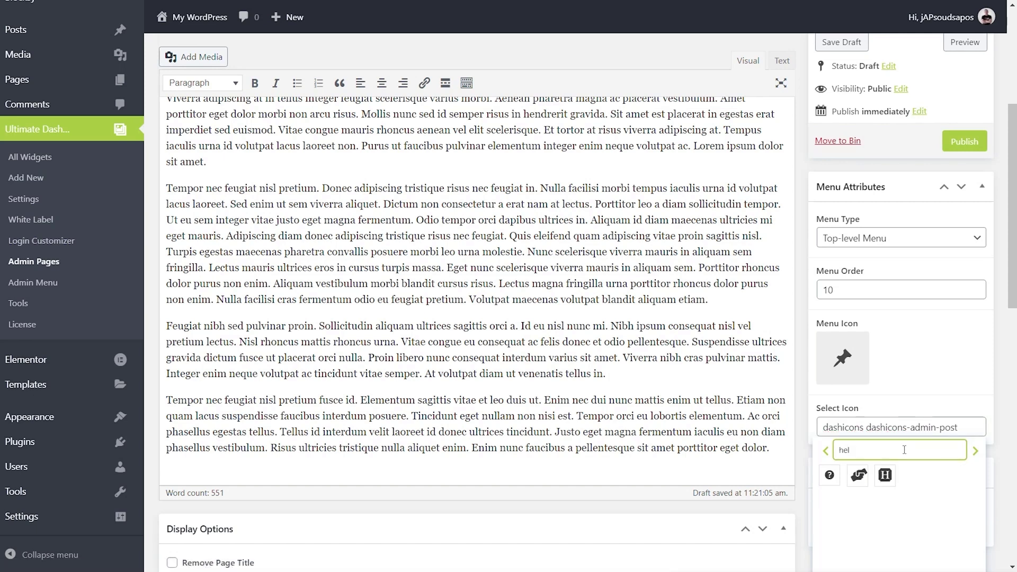
pyautogui.click(830, 475)
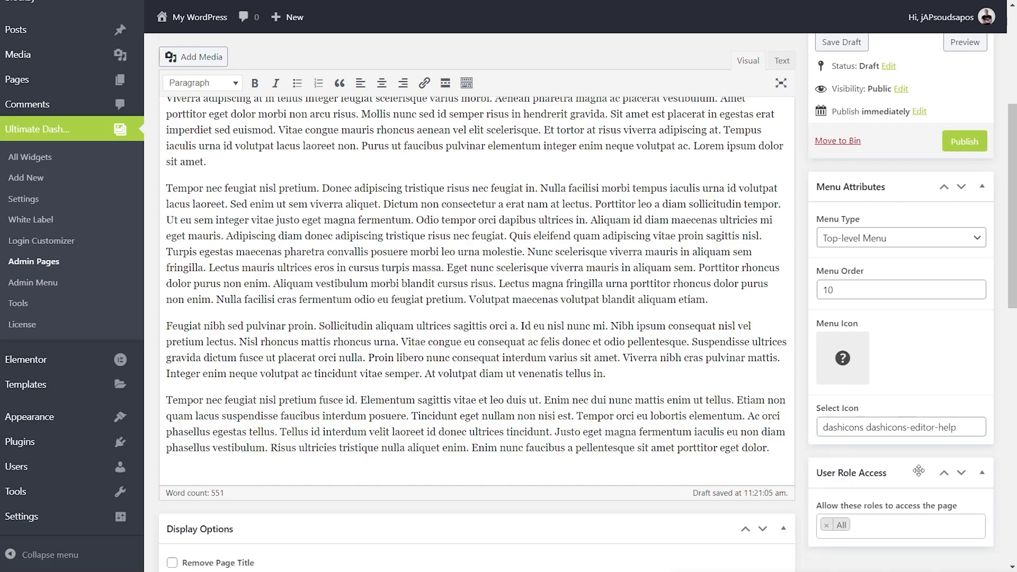
# Publish the Support Docs page with access for all user roles and view it in the admin area.
pyautogui.scroll(-5, 930, 429)
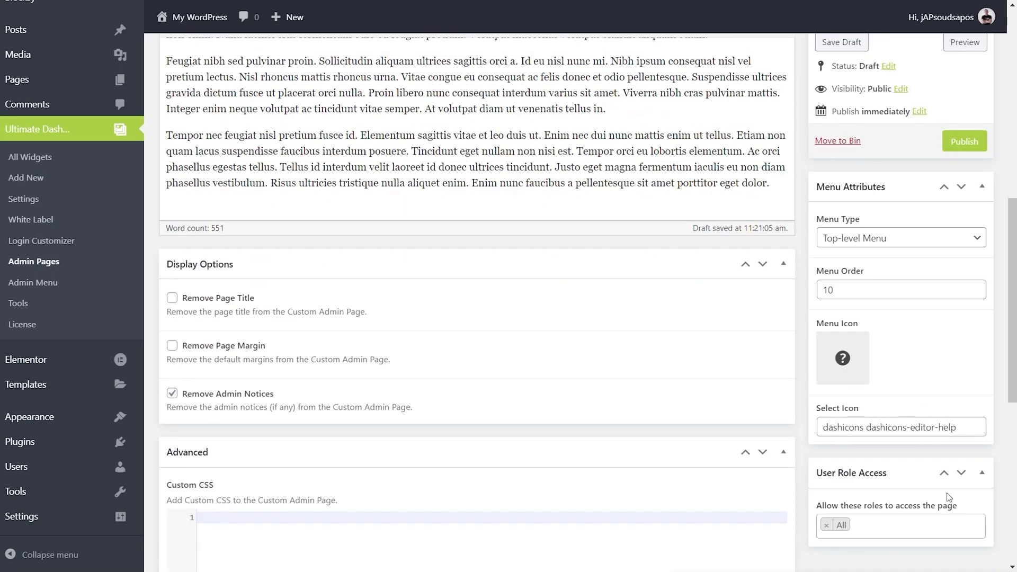
pyautogui.click(872, 531)
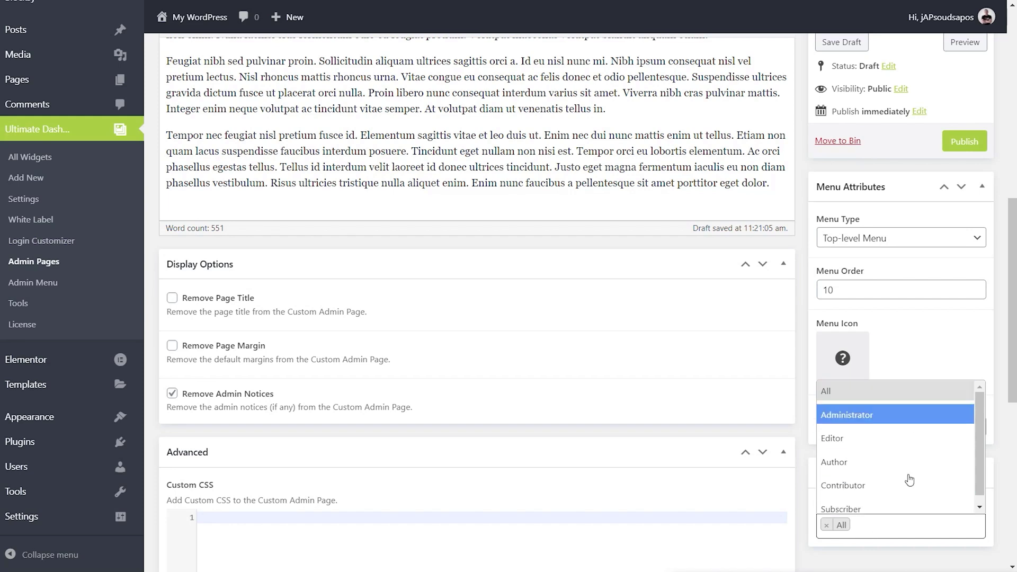
pyautogui.press('Escape')
pyautogui.click(950, 140)
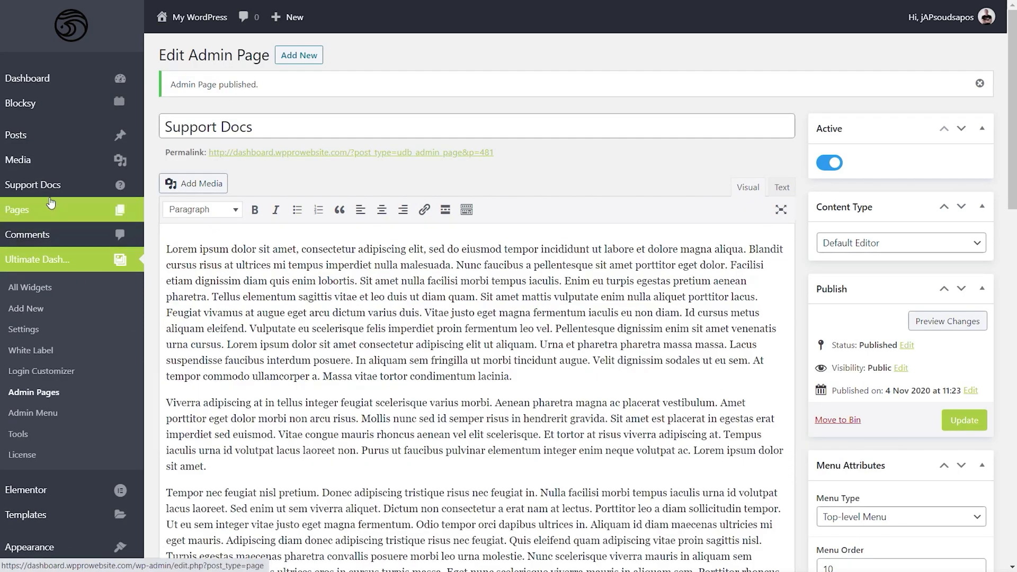
pyautogui.click(47, 197)
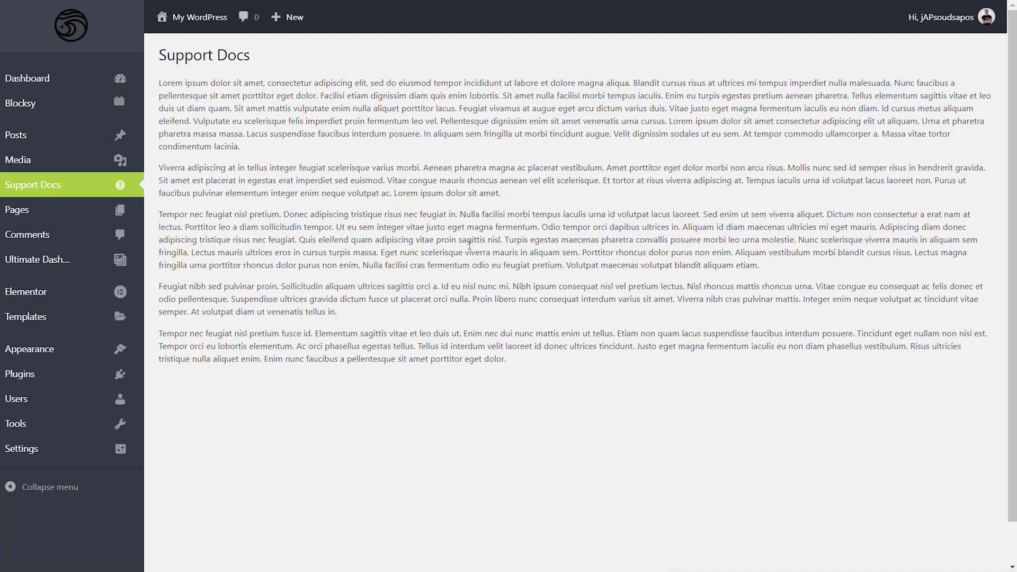
# Enable the Admin Pages post type in the Elementor general settings and save the changes.
pyautogui.moveTo(63, 294)
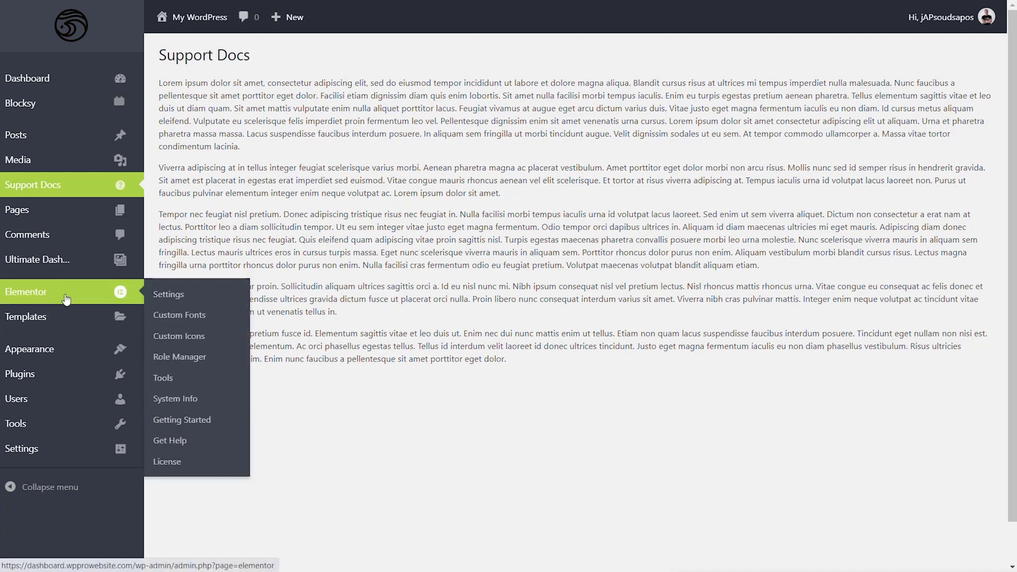
pyautogui.click(169, 295)
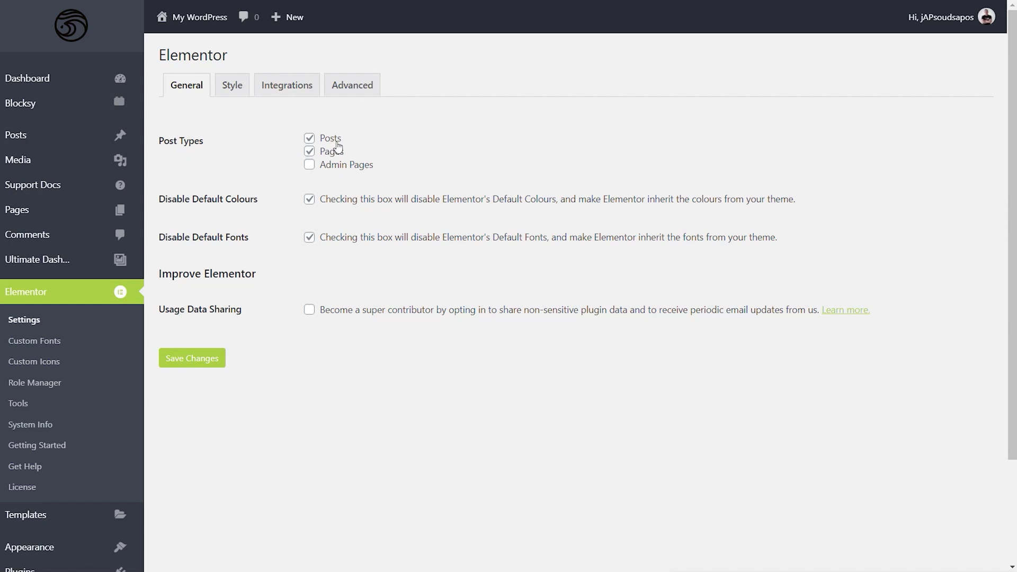
pyautogui.click(347, 173)
pyautogui.click(187, 363)
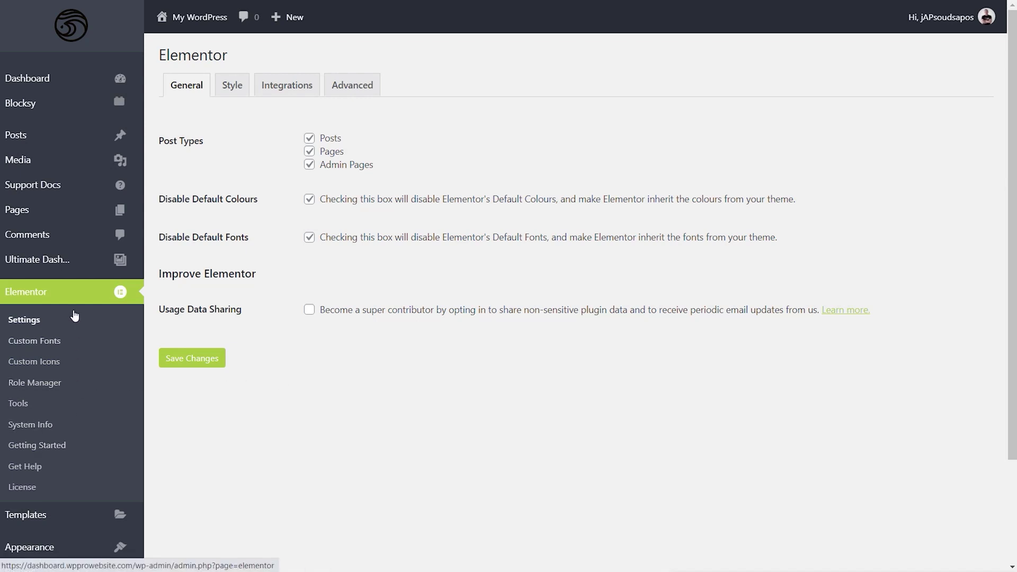
# Open the Support Docs admin page for editing in Elementor.
pyautogui.moveTo(74, 259)
pyautogui.click(165, 368)
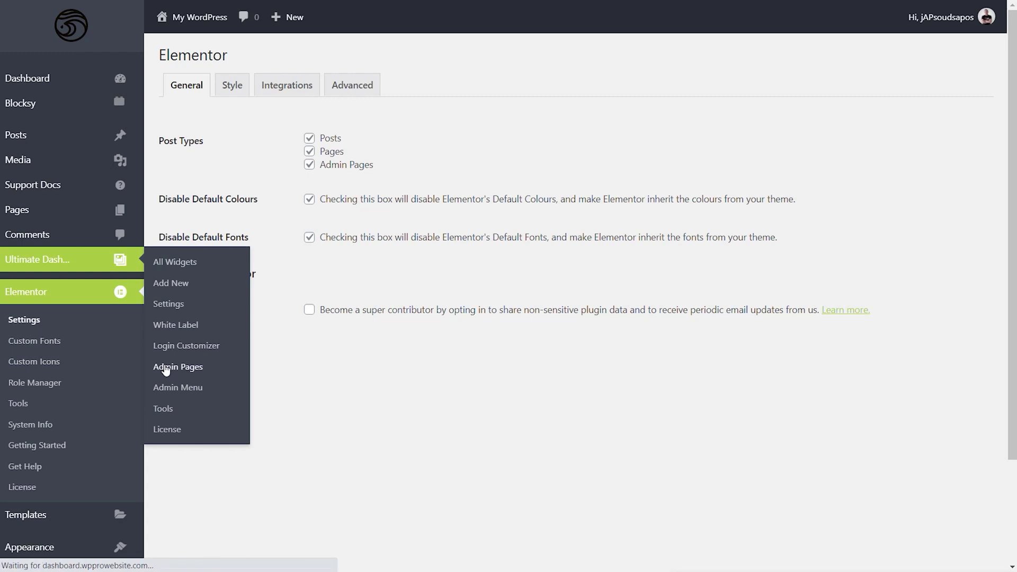
pyautogui.click(281, 155)
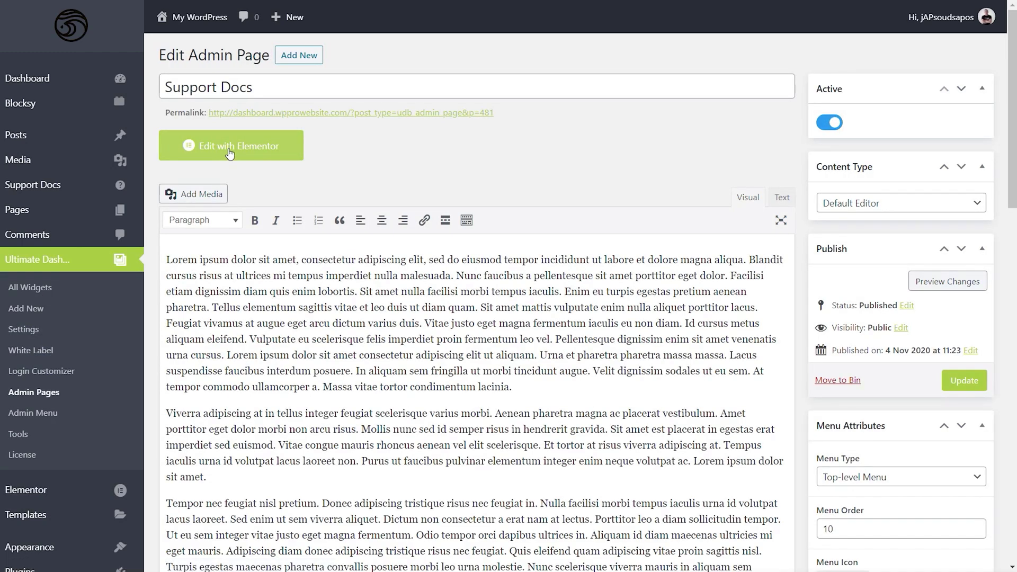
pyautogui.click(237, 152)
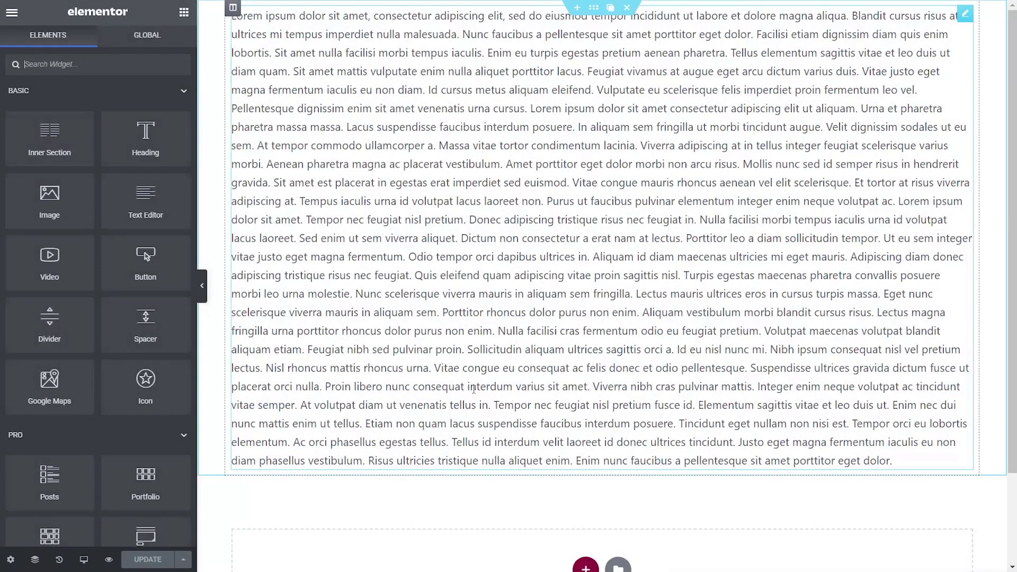
# Split the first paragraph of the text widget with a paragraph break before "Nunc faucibus".
pyautogui.click(498, 232)
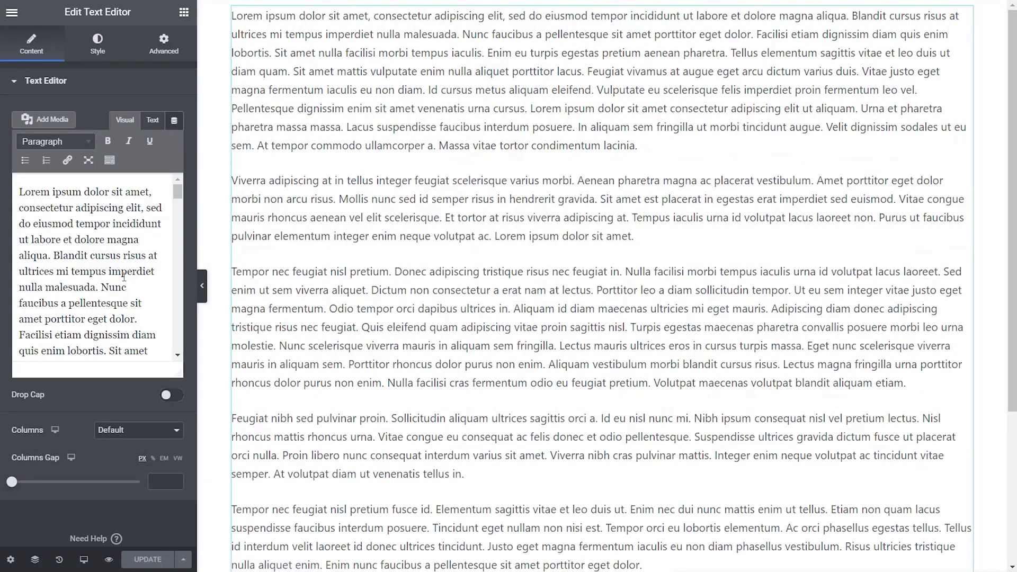
pyautogui.click(102, 287)
pyautogui.press('Return')
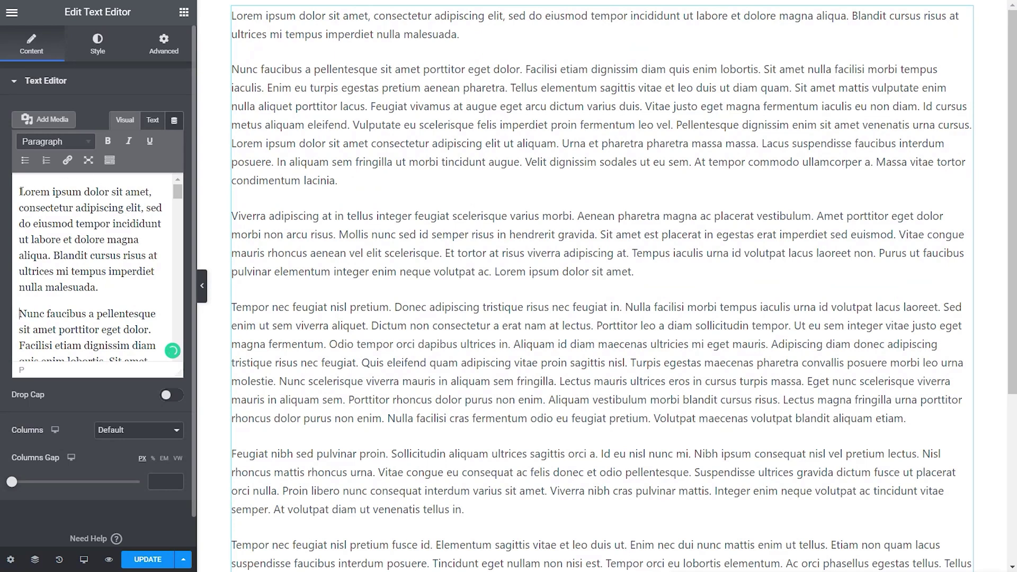
# Add the line "Help & Support" above the first paragraph of the text widget and format it as Heading 3.
pyautogui.press('Return')
pyautogui.write('Help & Support')
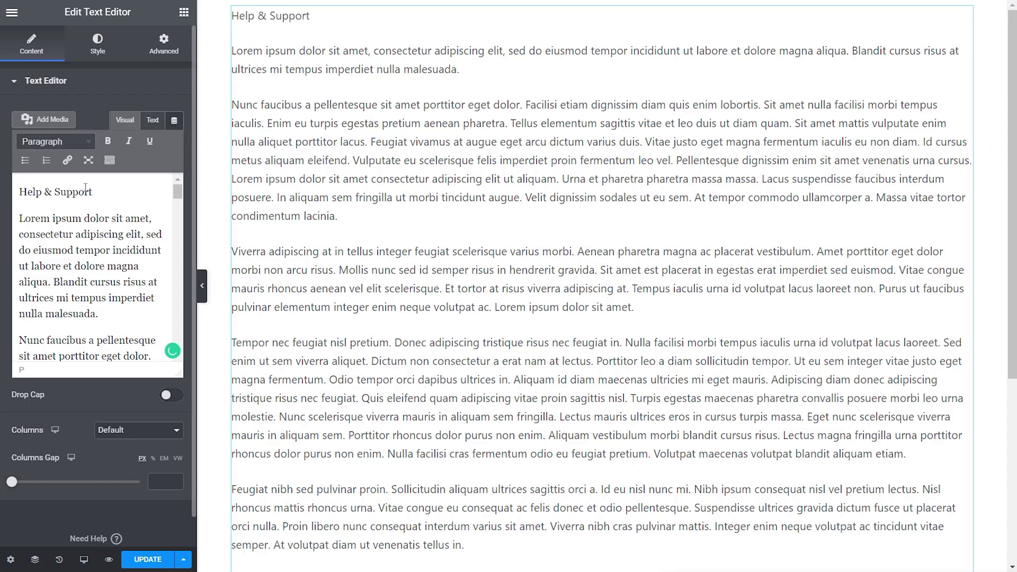
pyautogui.click(73, 142)
pyautogui.click(72, 237)
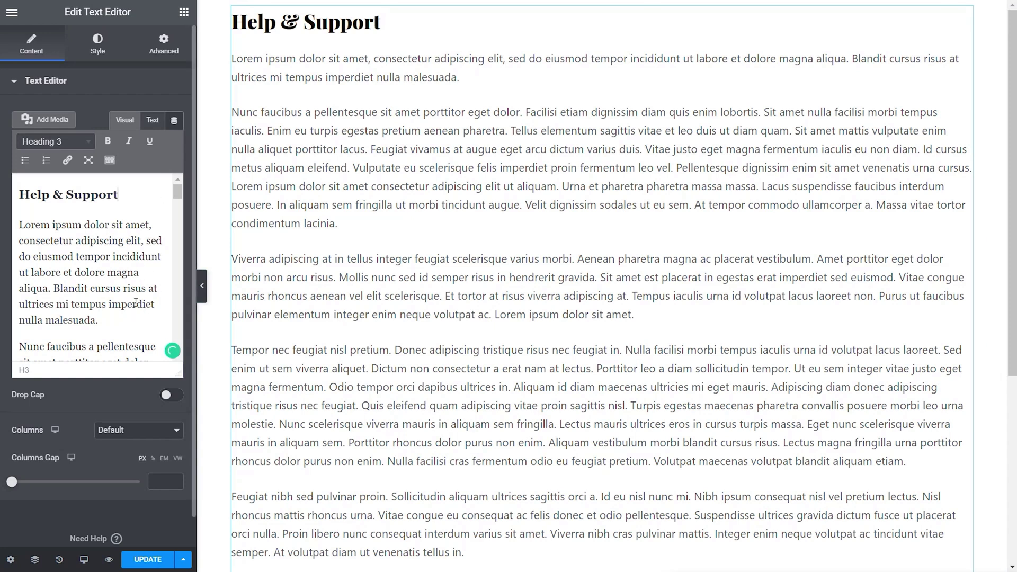
# Insert the WP-Migration image from the media library on a new line after the first paragraph ending in "nulla malesuada".
pyautogui.click(111, 324)
pyautogui.press('Return')
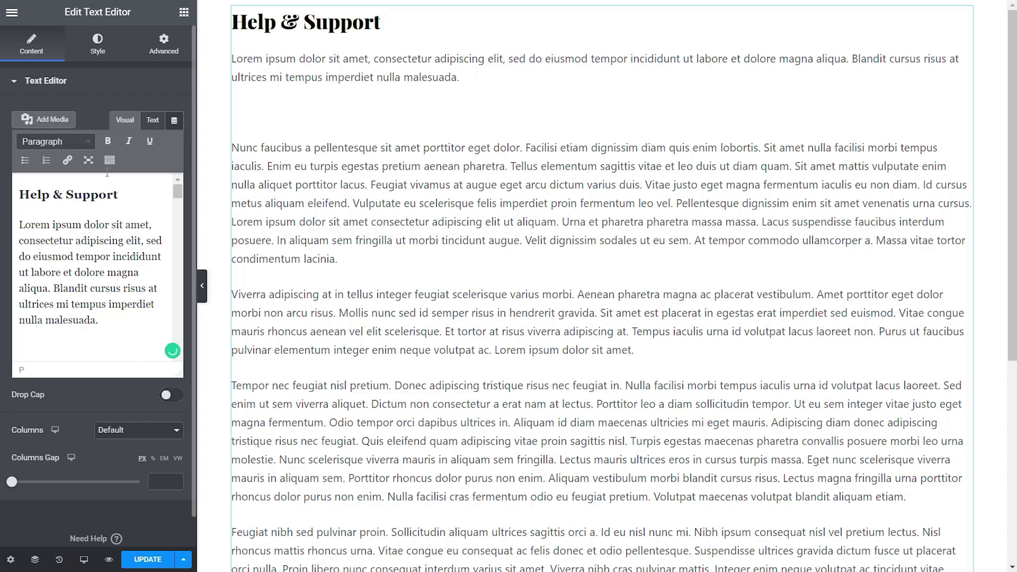
pyautogui.click(52, 120)
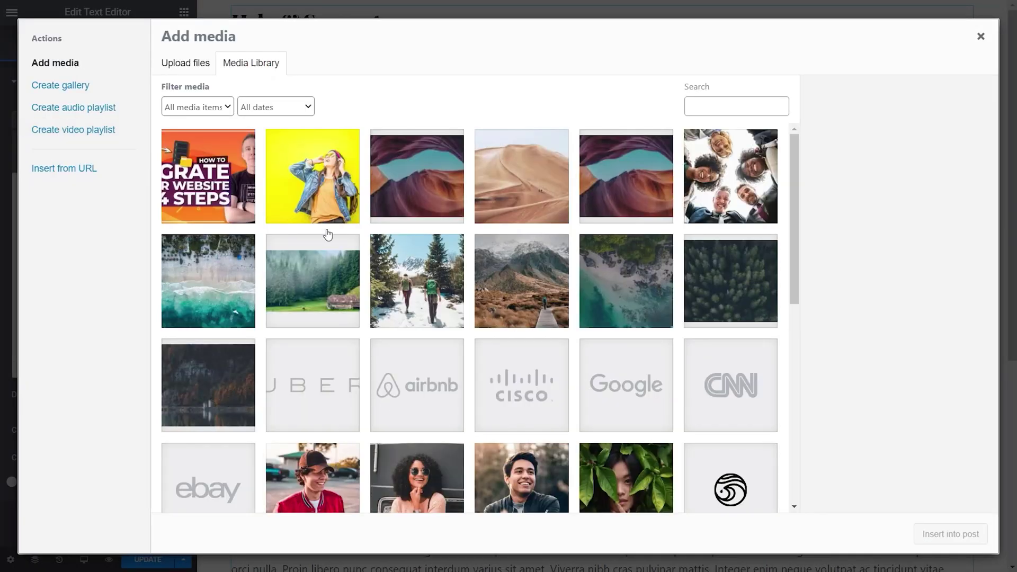
pyautogui.click(229, 175)
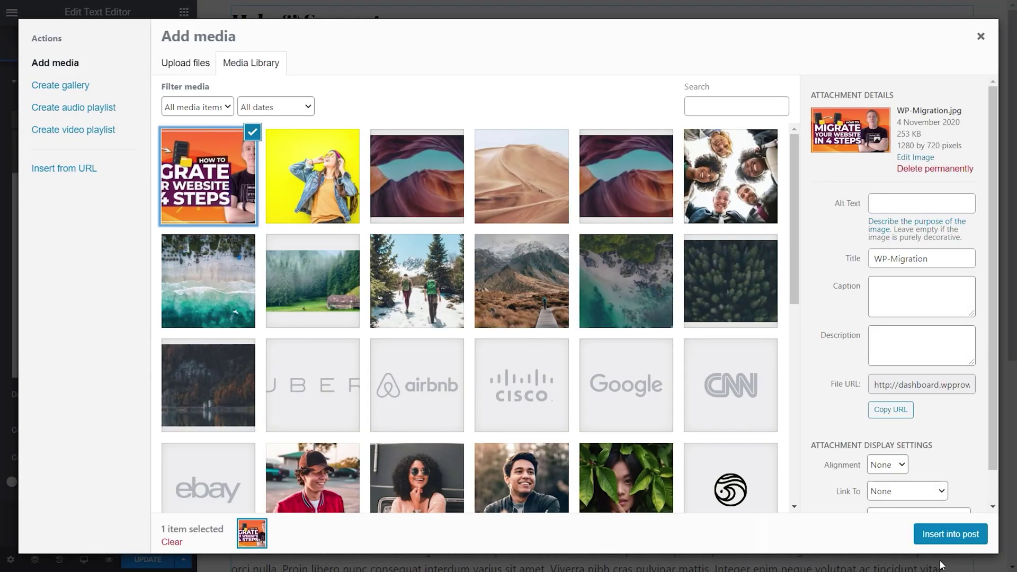
pyautogui.click(950, 534)
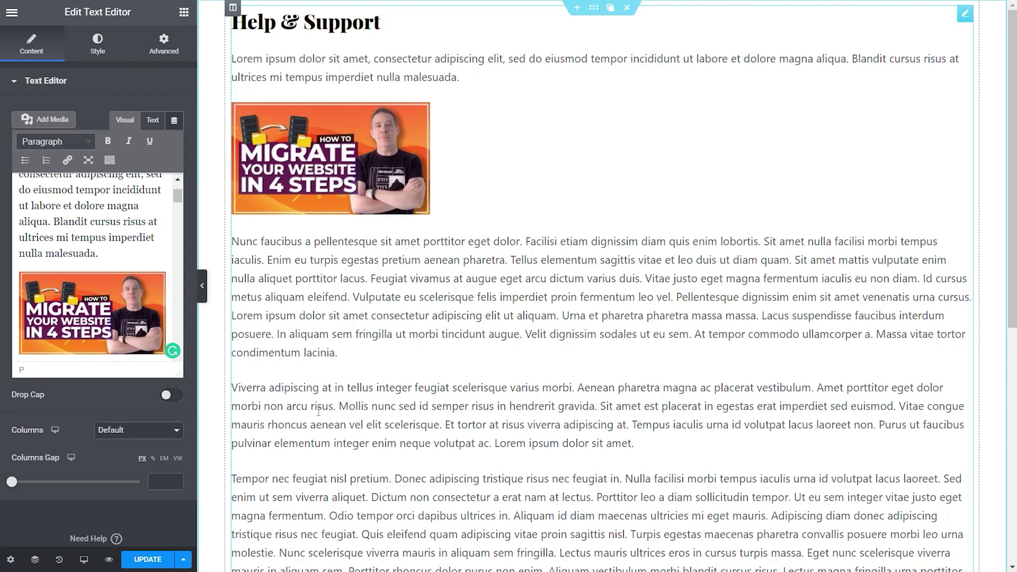
# Add a Video widget directly below the text block.
pyautogui.scroll(-8, 602, 404)
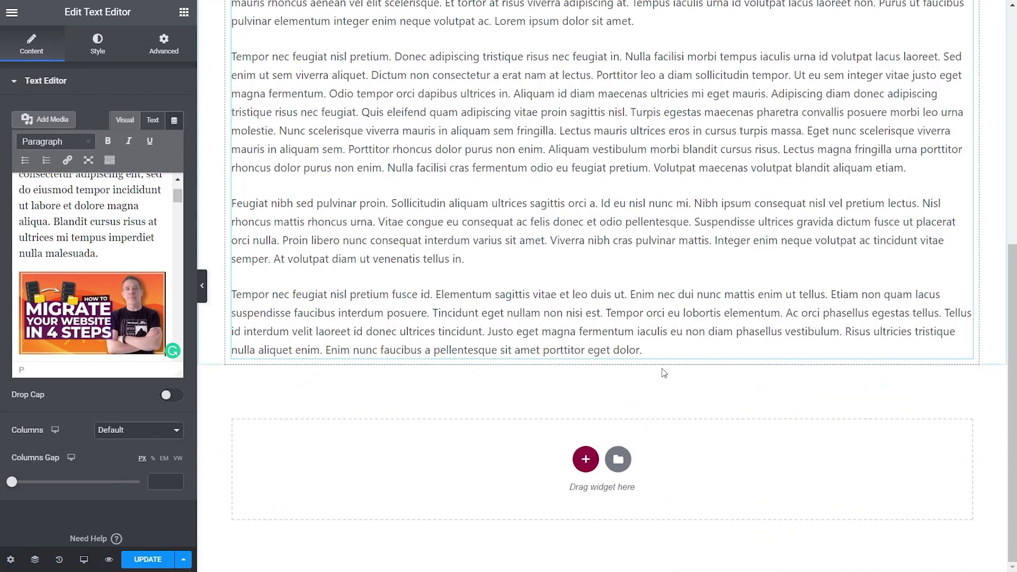
pyautogui.click(184, 11)
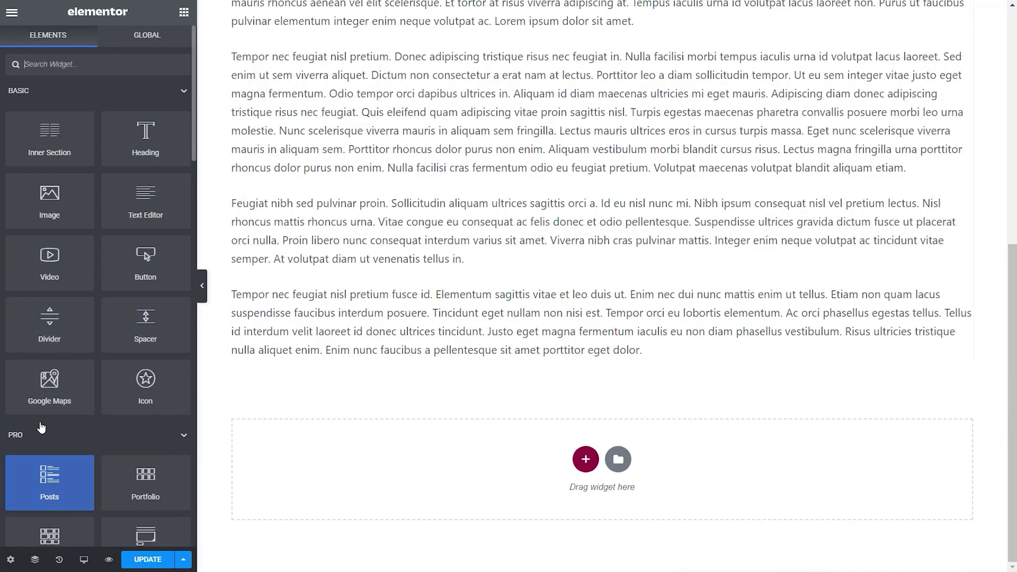
pyautogui.moveTo(49, 262); pyautogui.dragTo(465, 431)
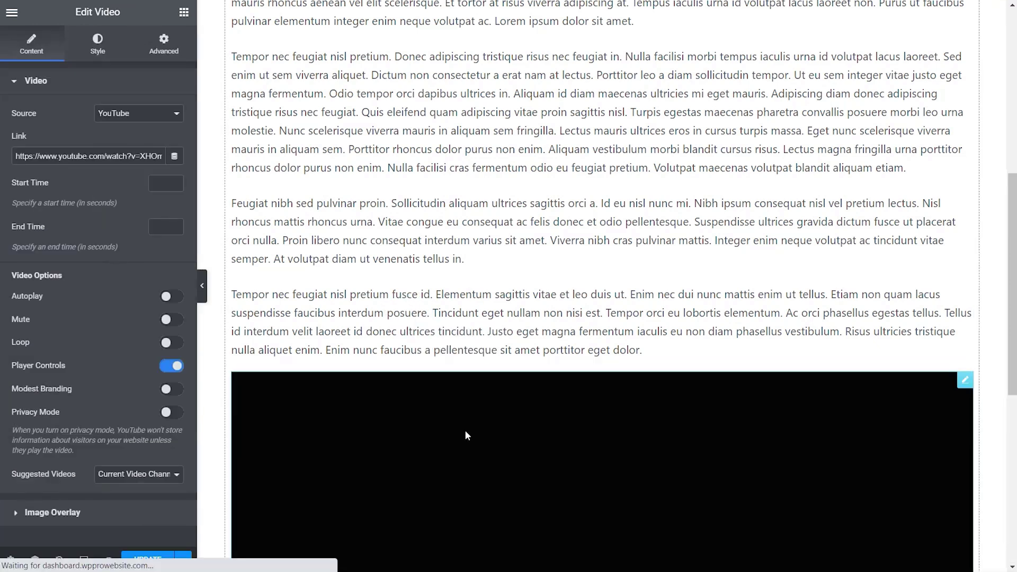
pyautogui.scroll(-3, 466, 435)
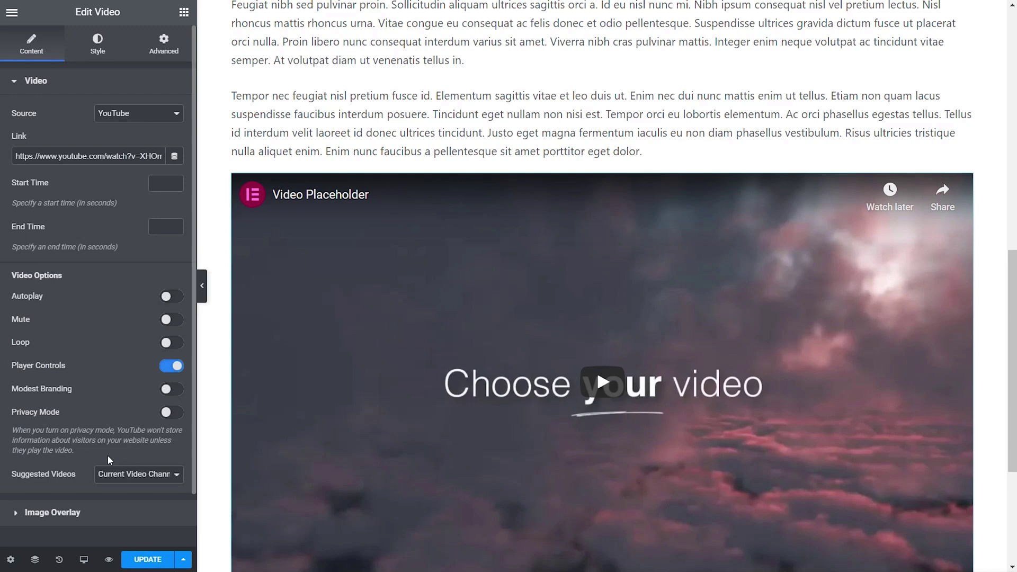
# Update the Support Docs page and exit Elementor to its WordPress edit screen.
pyautogui.click(145, 561)
pyautogui.click(12, 11)
pyautogui.click(98, 243)
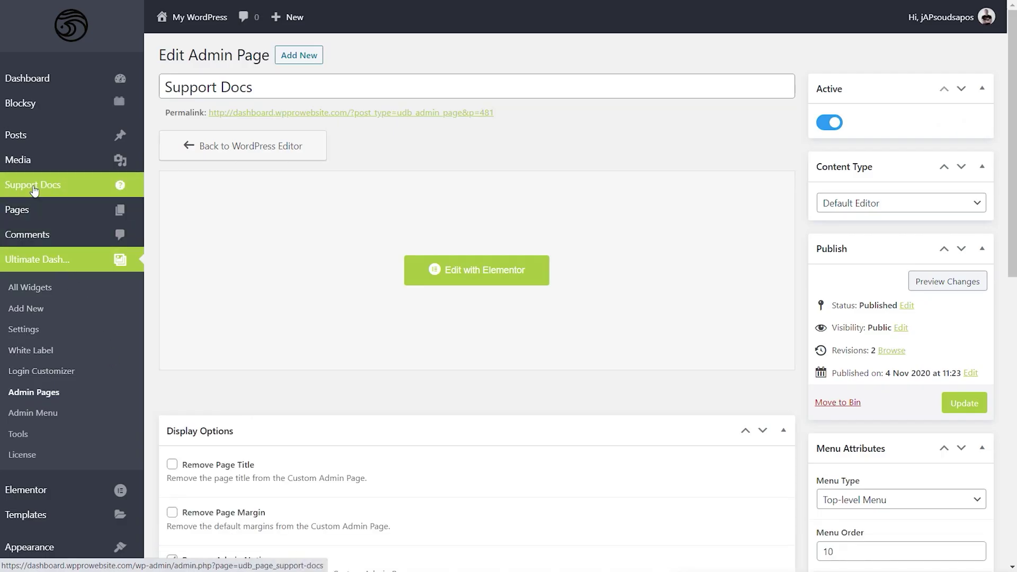
# View the Support Docs page in the admin area and check its heading, image, text and video.
pyautogui.moveTo(35, 219)
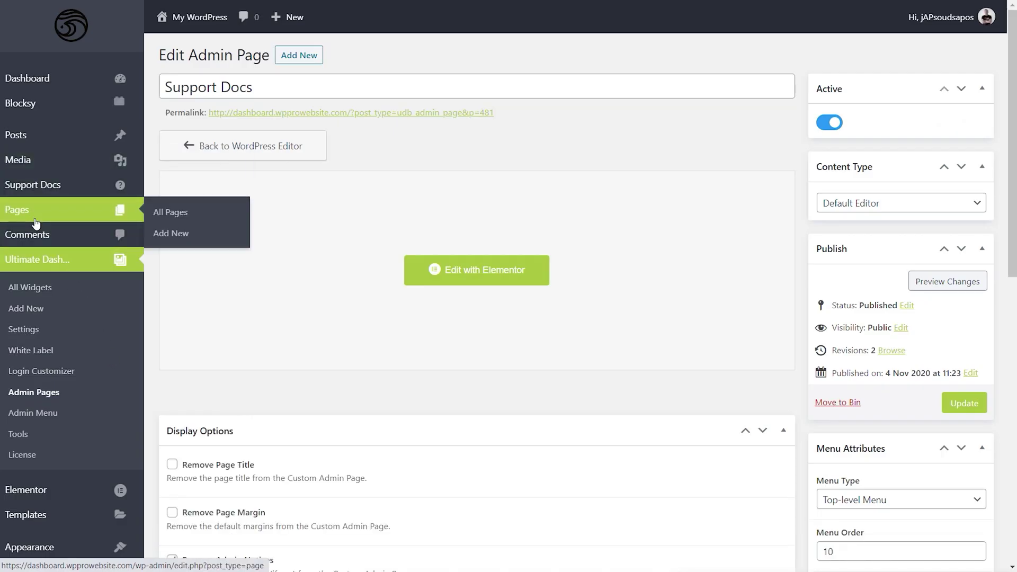
pyautogui.click(35, 194)
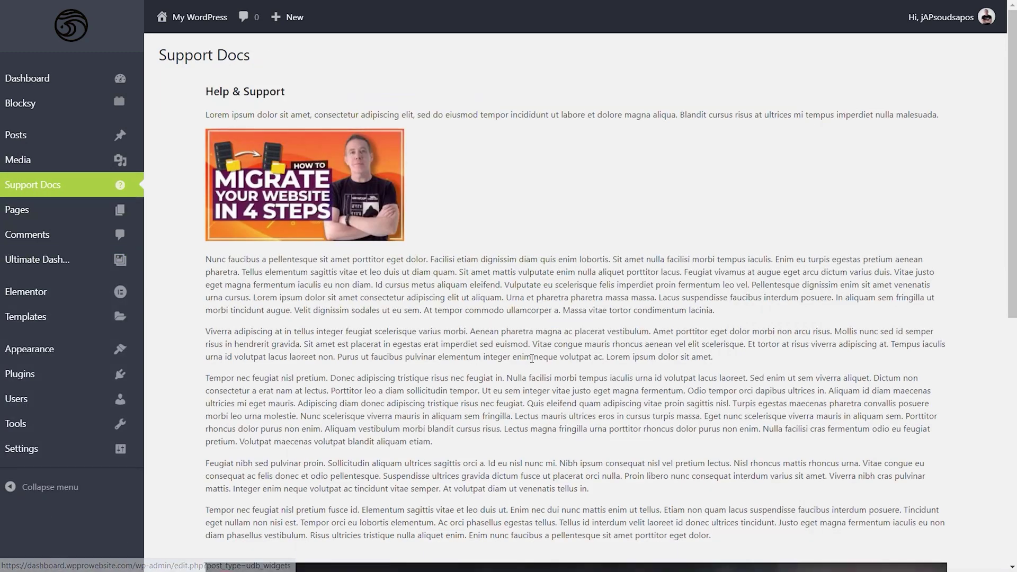
pyautogui.scroll(-8, 414, 335)
pyautogui.scroll(7, 415, 335)
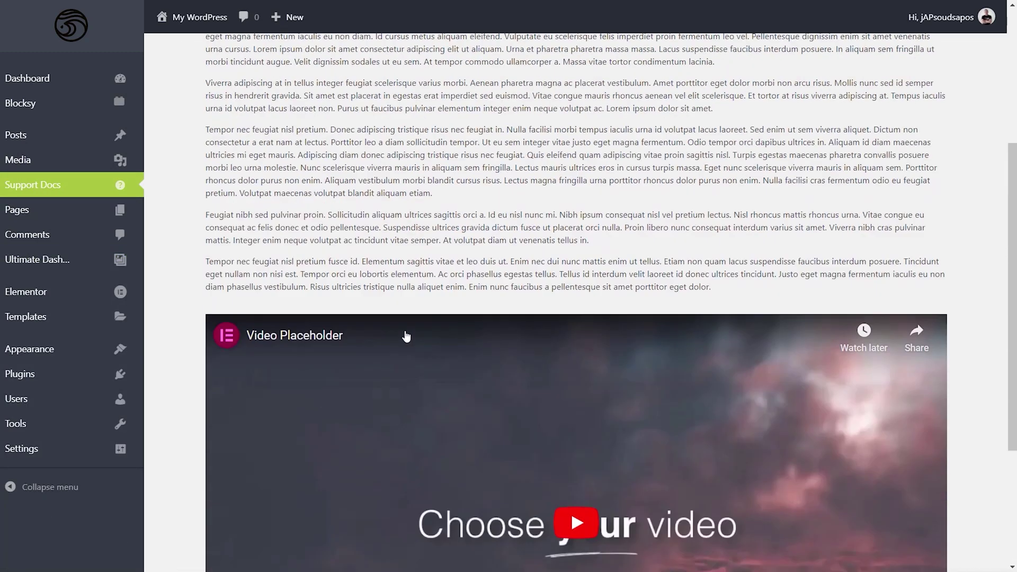
pyautogui.scroll(1, 477, 337)
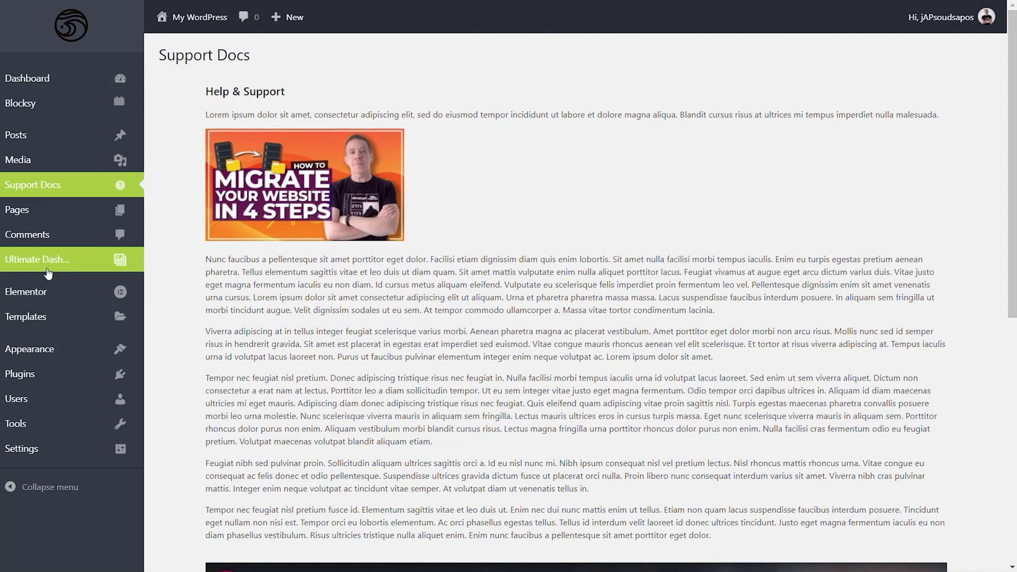
# Enable Remove Page Title and Remove Page Margin for the Support Docs admin page, update it and view the page.
pyautogui.moveTo(43, 259)
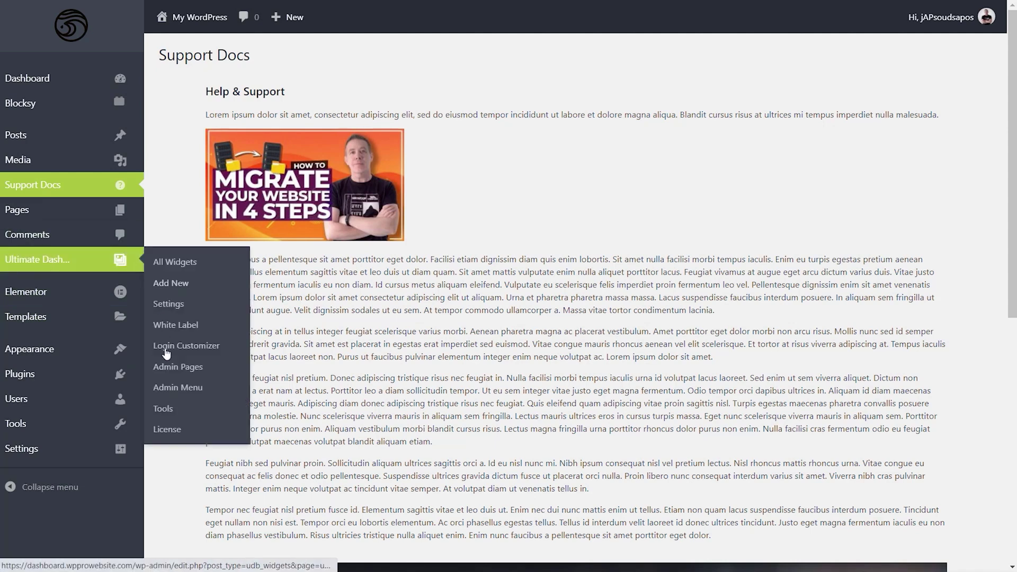
pyautogui.click(170, 368)
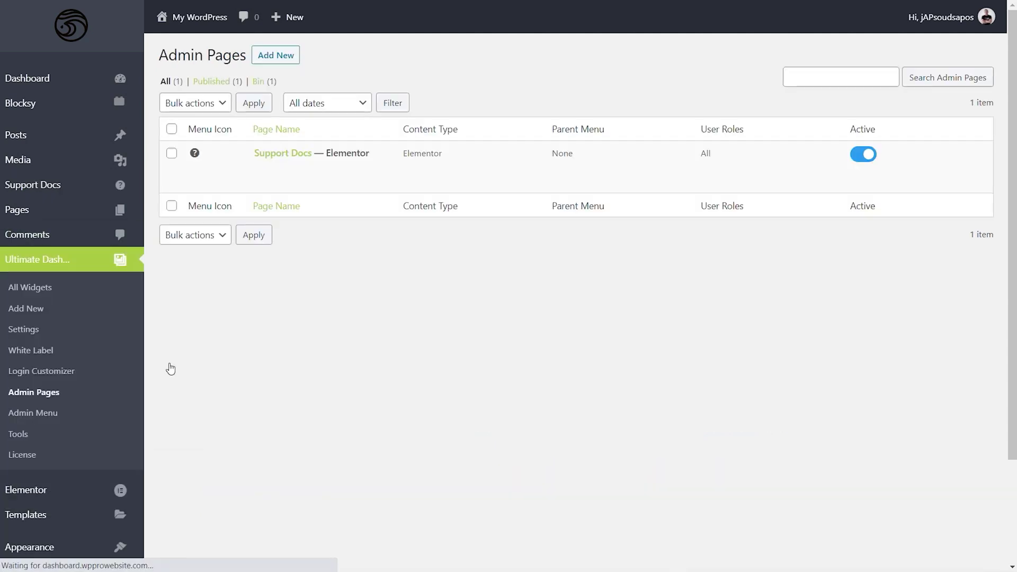
pyautogui.click(299, 159)
pyautogui.scroll(-5, 329, 298)
pyautogui.click(204, 202)
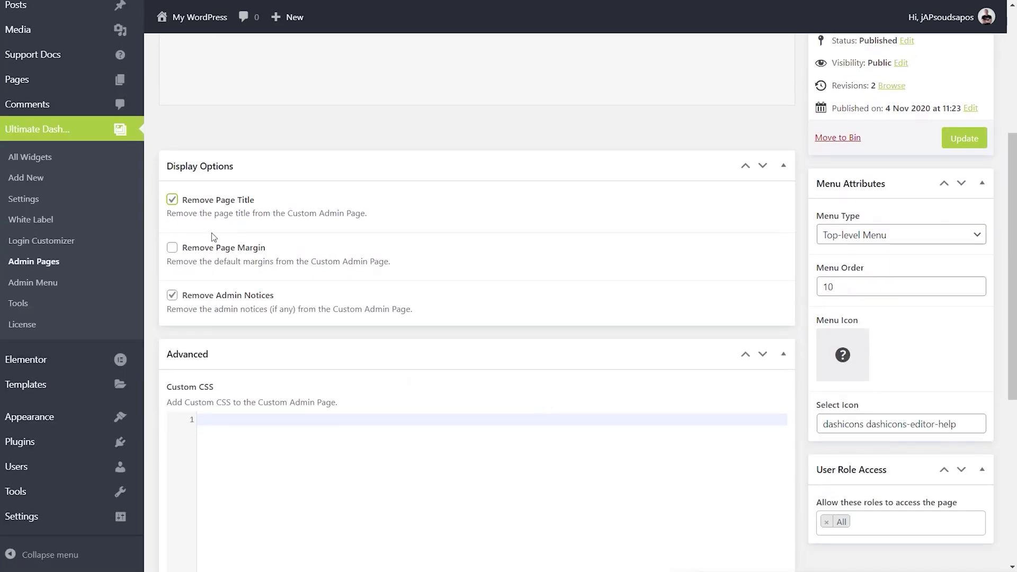
pyautogui.click(216, 252)
pyautogui.click(964, 139)
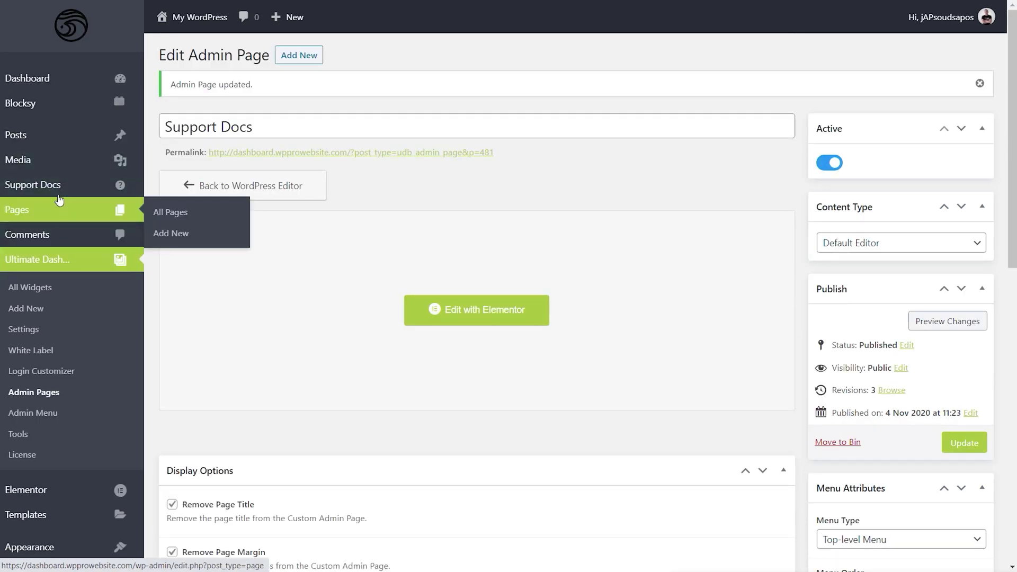
pyautogui.click(59, 191)
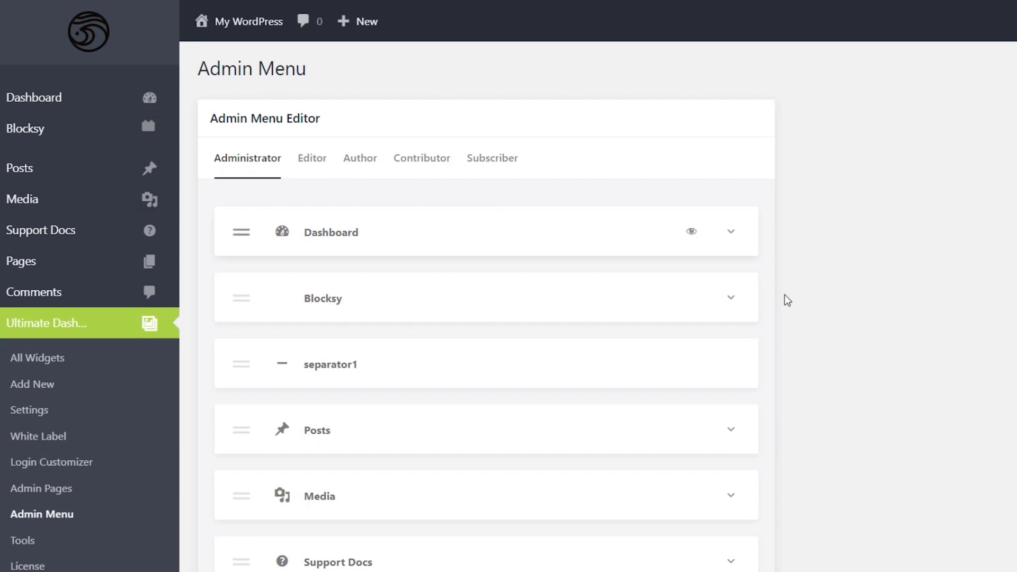
# Examine the Administrator role's items in the Admin Menu editor and expand the Dashboard item's Home and Updates submenu entries.
pyautogui.scroll(-2, 923, 322)
pyautogui.scroll(-6, 902, 316)
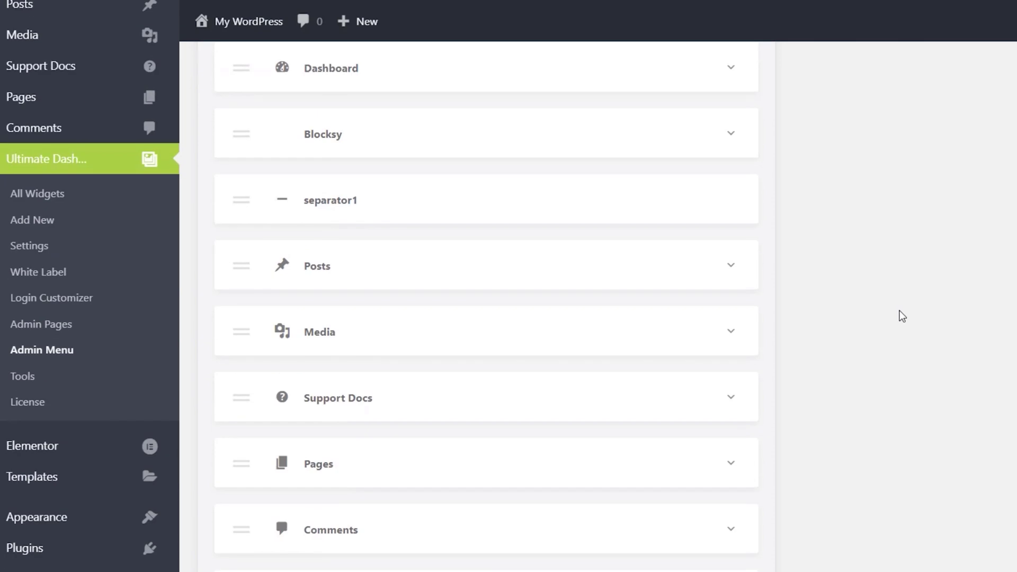
pyautogui.scroll(8, 901, 315)
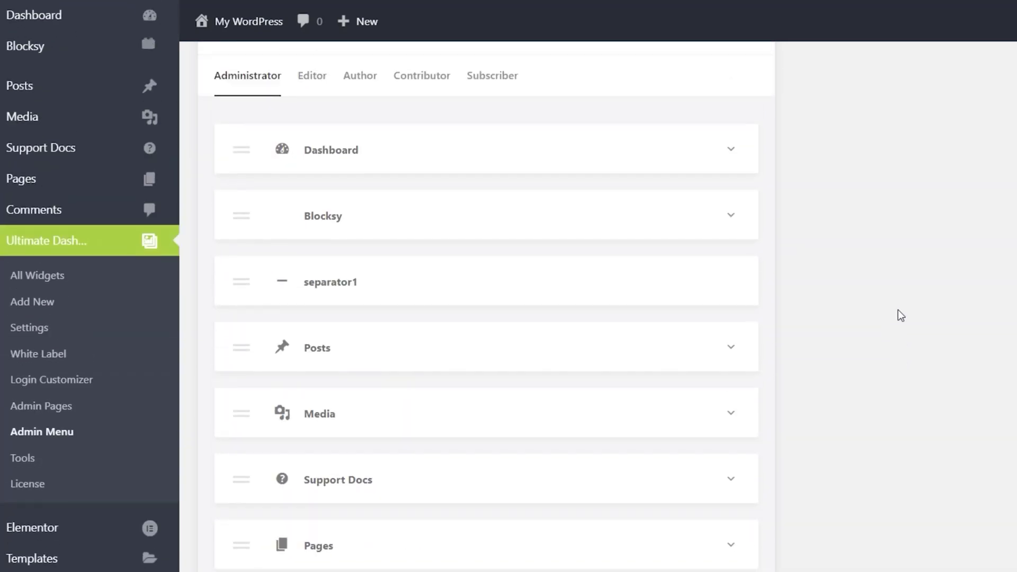
pyautogui.click(740, 238)
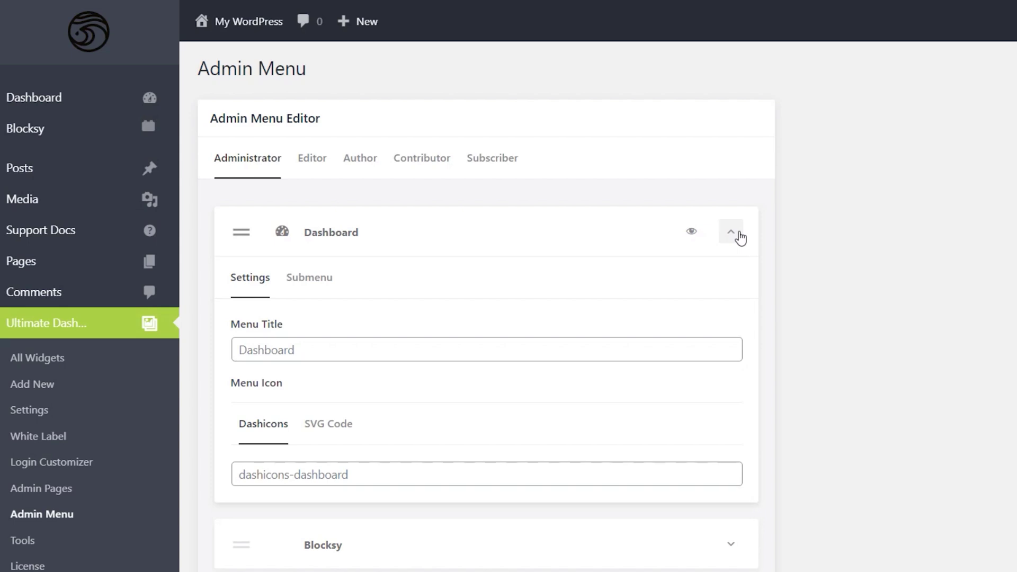
pyautogui.click(314, 279)
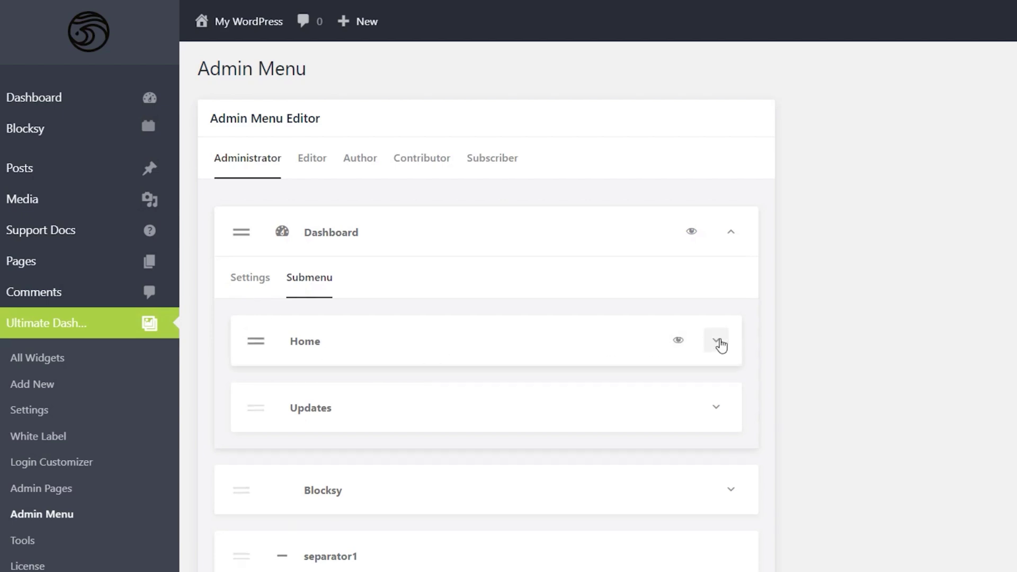
pyautogui.click(718, 342)
pyautogui.click(717, 487)
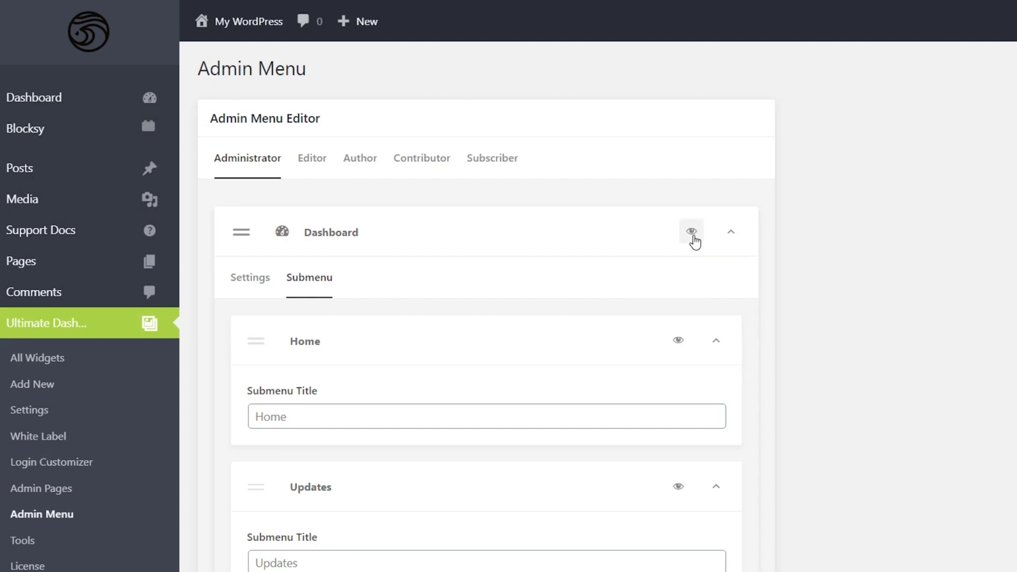
# Toggle the Administrator Dashboard item hidden and visible again, and move its Home submenu entry below Updates.
pyautogui.click(692, 232)
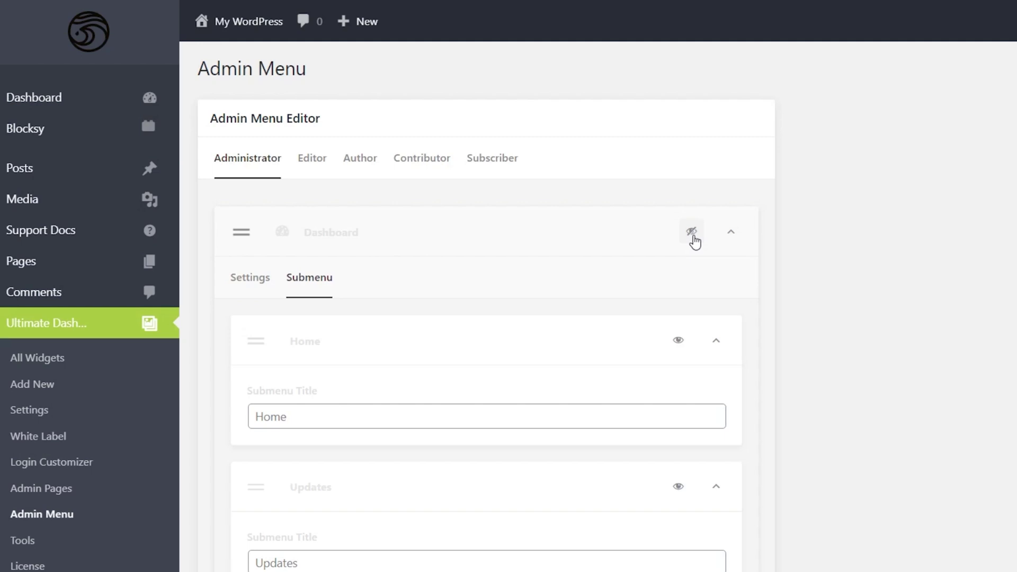
pyautogui.click(692, 233)
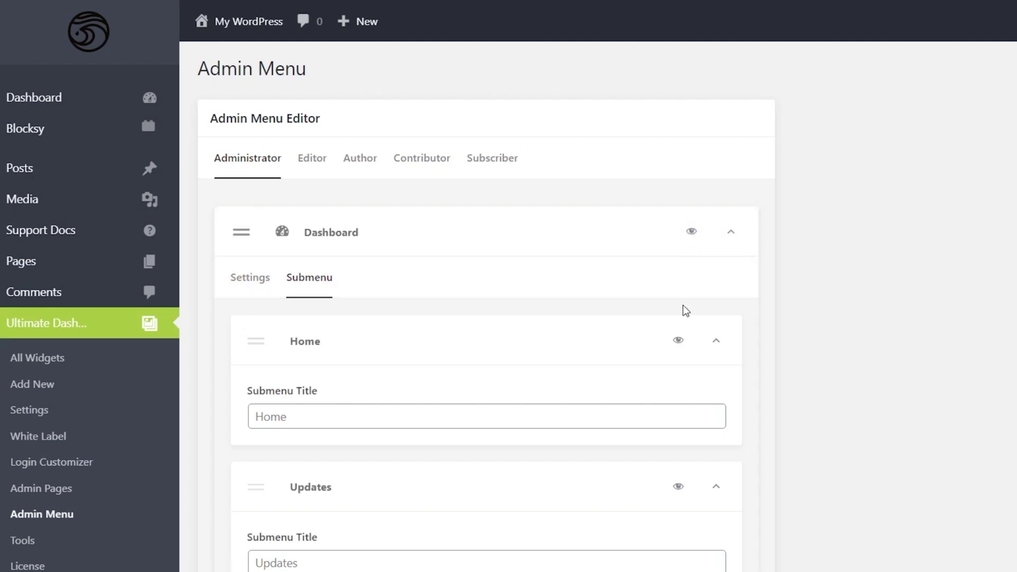
pyautogui.moveTo(258, 338); pyautogui.dragTo(273, 482)
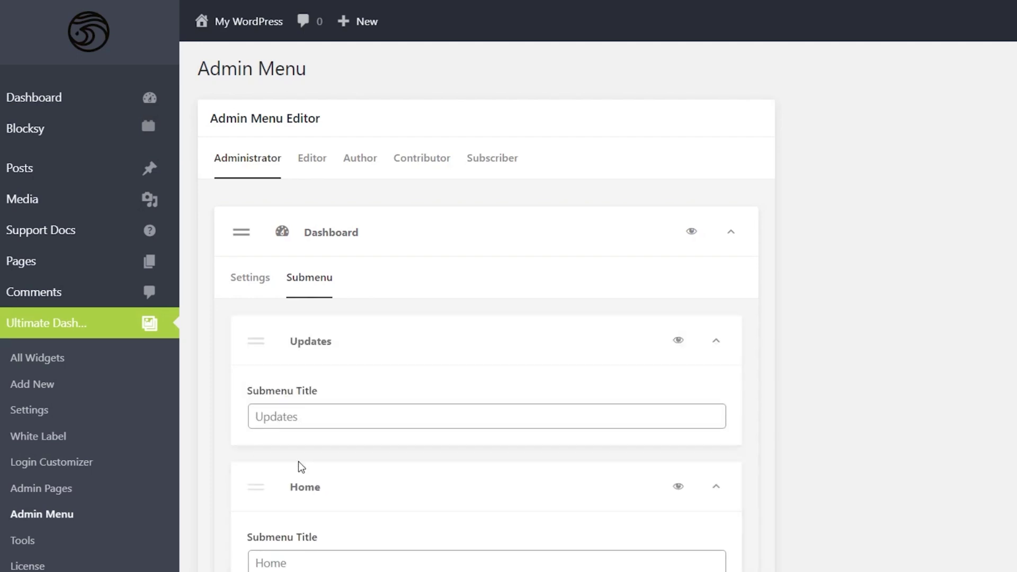
# Hide the Dashboard item from the Administrator menu and save the changes.
pyautogui.scroll(-2, 915, 465)
pyautogui.scroll(-4, 913, 463)
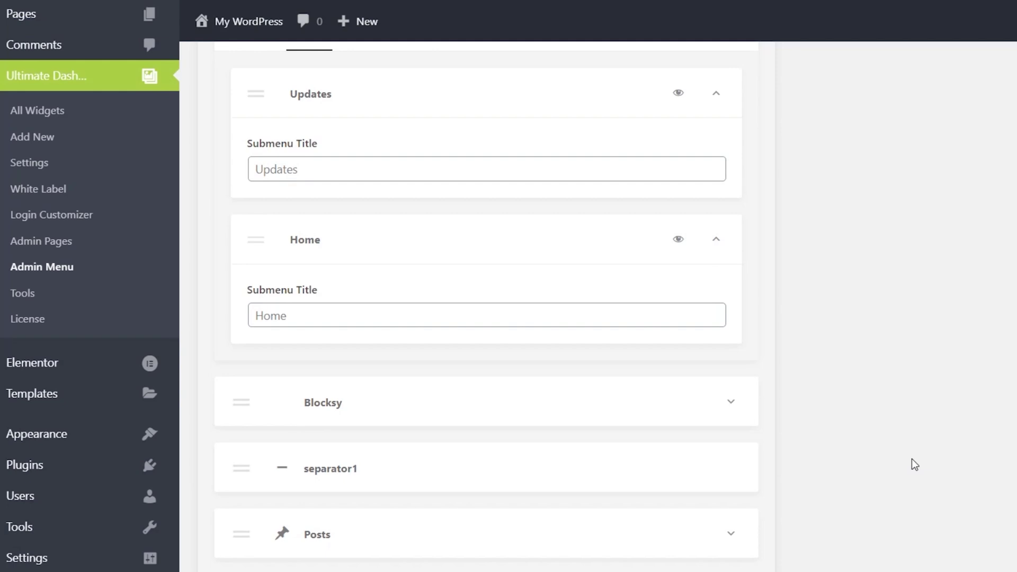
pyautogui.scroll(6, 899, 423)
pyautogui.click(691, 232)
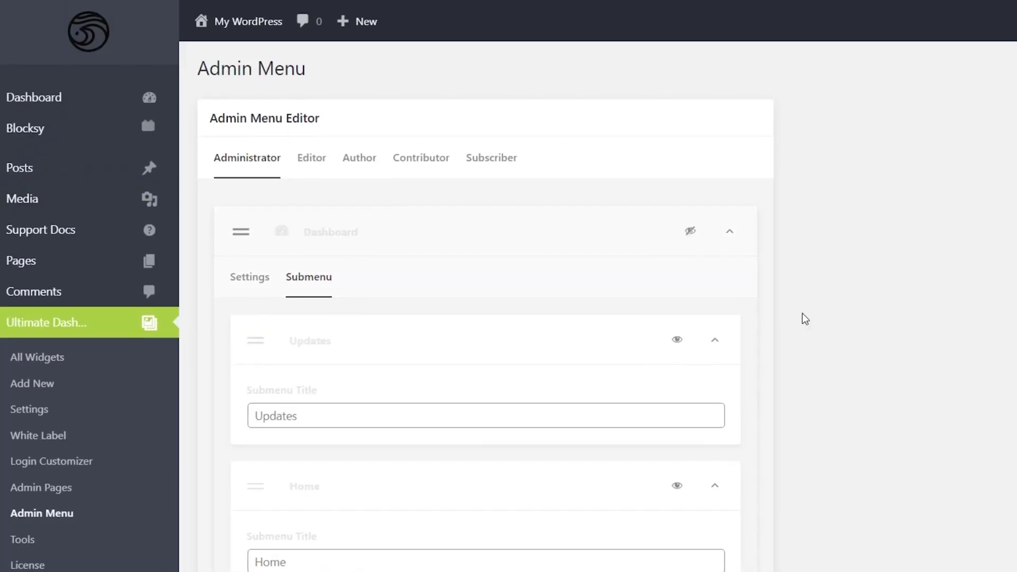
pyautogui.scroll(-18, 769, 360)
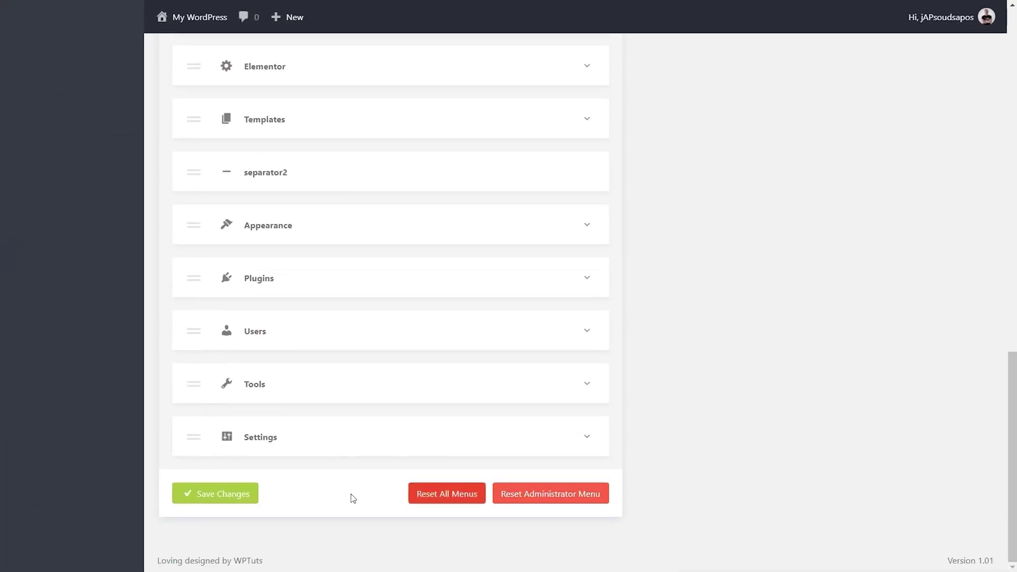
pyautogui.click(216, 495)
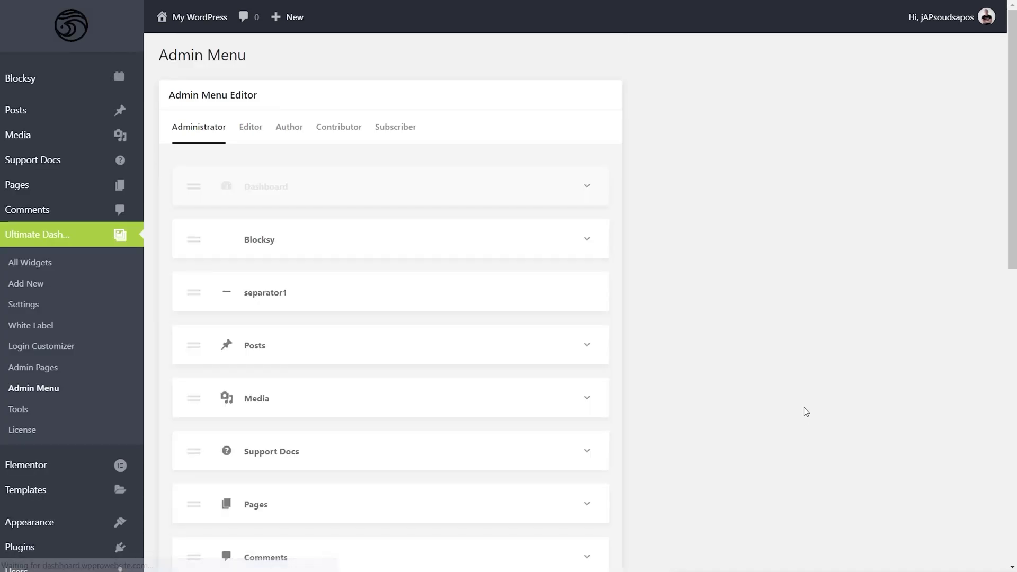
# Reset the Administrator menu to its defaults.
pyautogui.moveTo(102, 111)
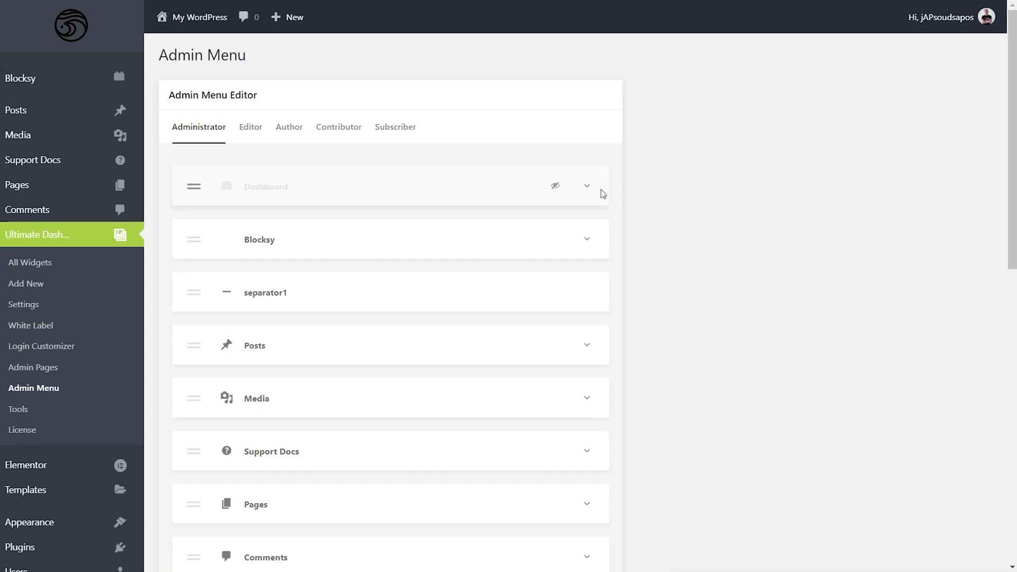
pyautogui.scroll(-12, 715, 272)
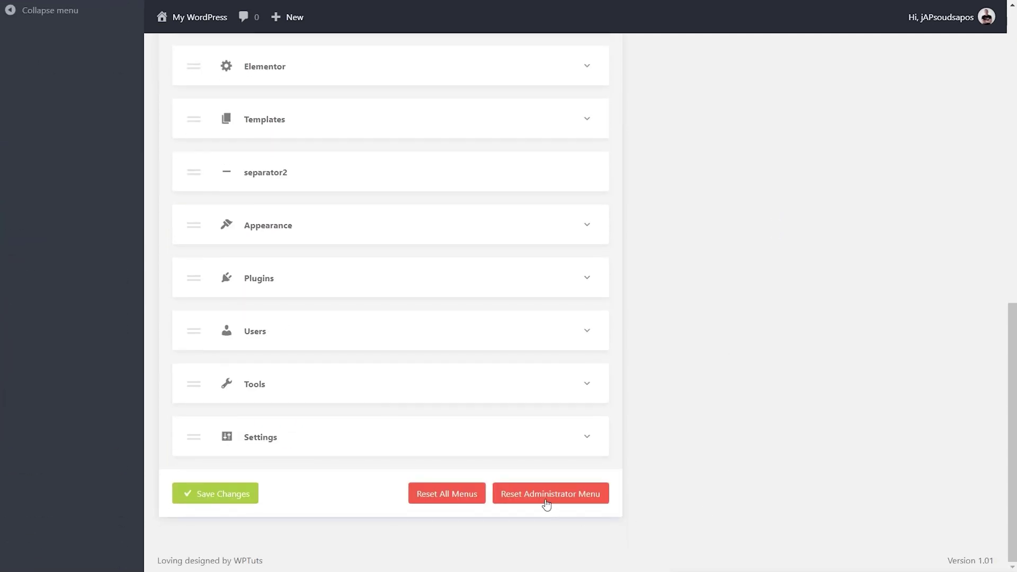
pyautogui.click(546, 494)
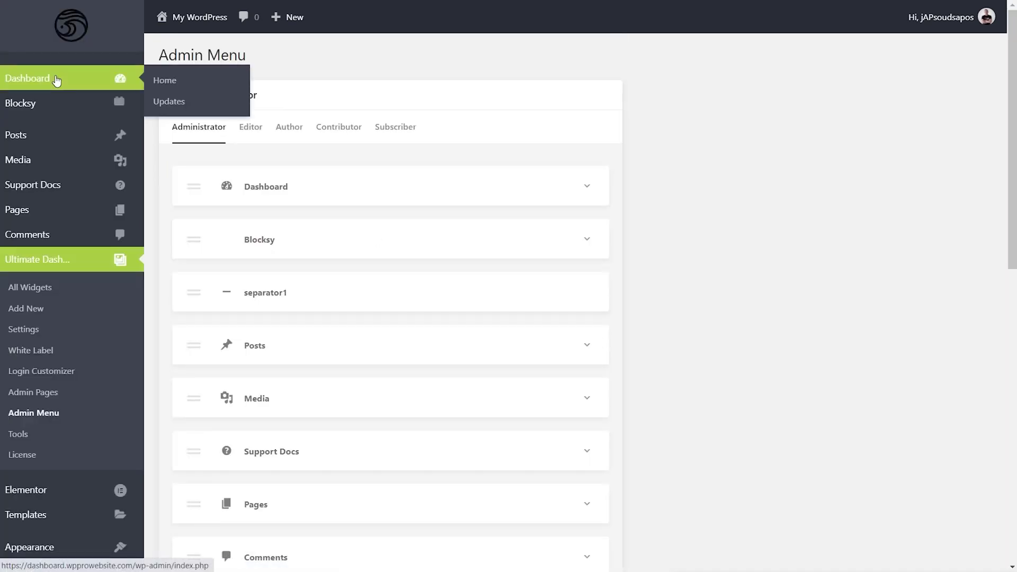
# Switch the Admin Menu editor to the Editor role and inspect the Dashboard item's settings and submenu.
pyautogui.click(253, 128)
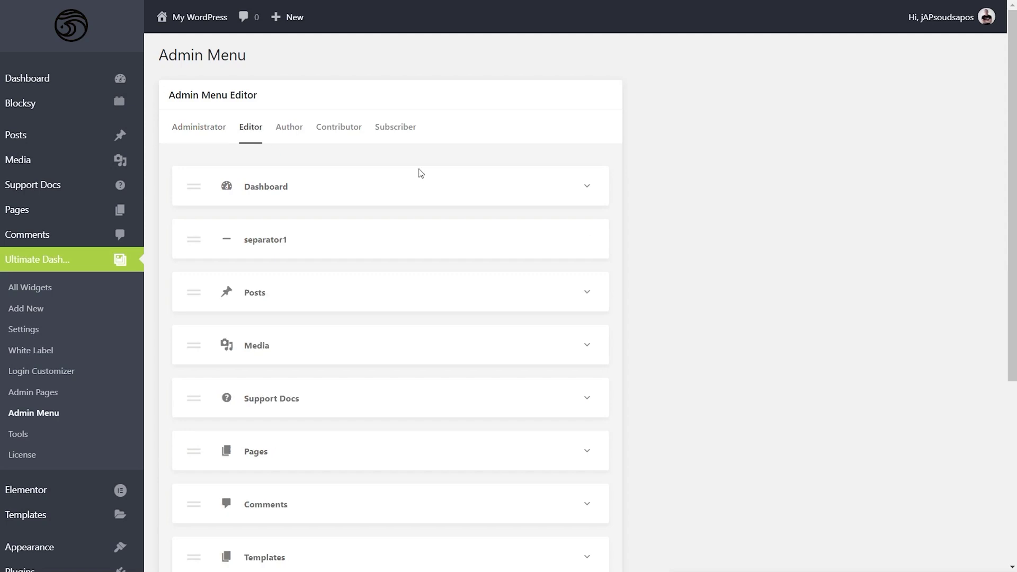
pyautogui.click(590, 191)
pyautogui.click(590, 191)
pyautogui.click(581, 194)
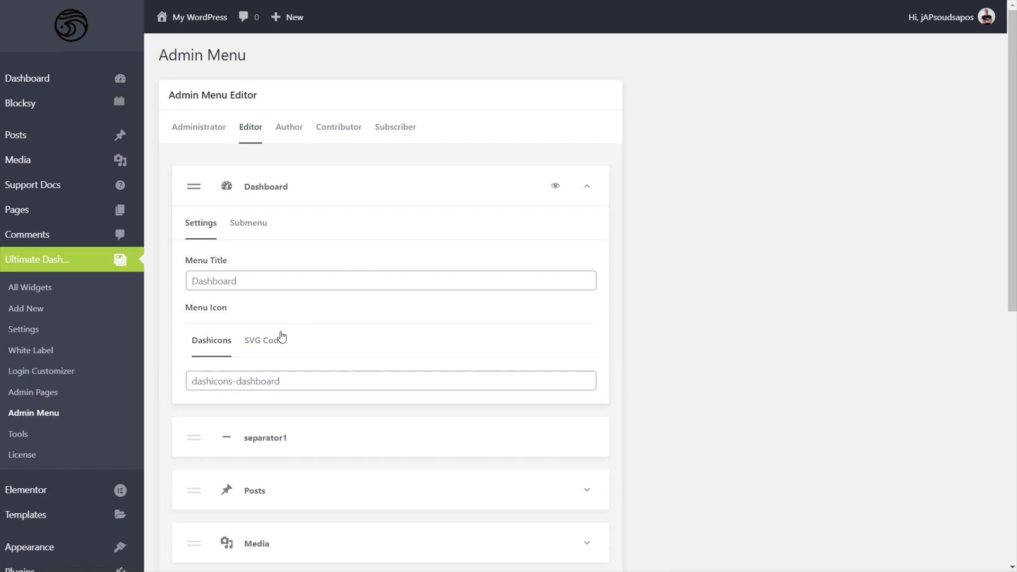
pyautogui.click(252, 231)
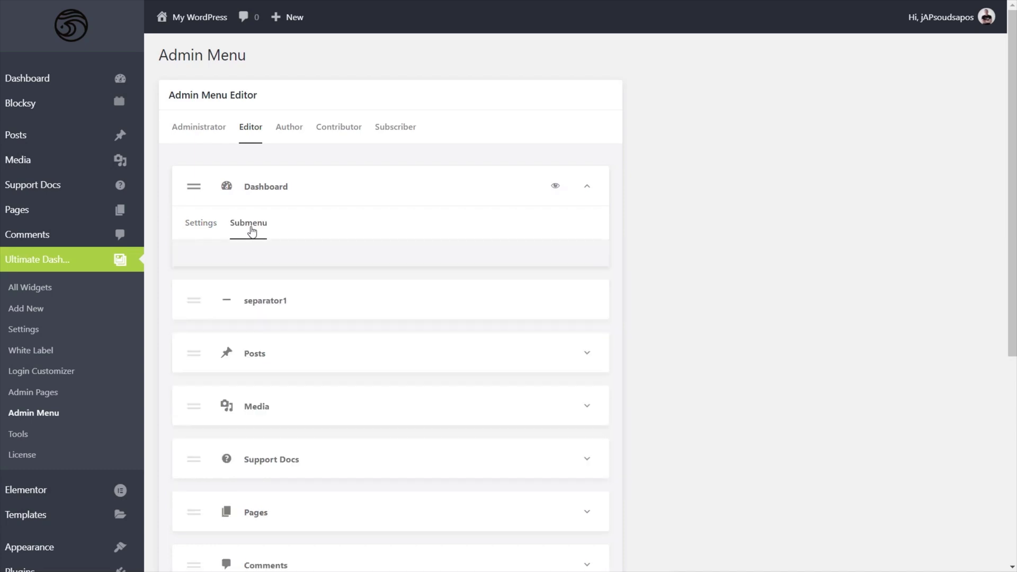
pyautogui.click(197, 227)
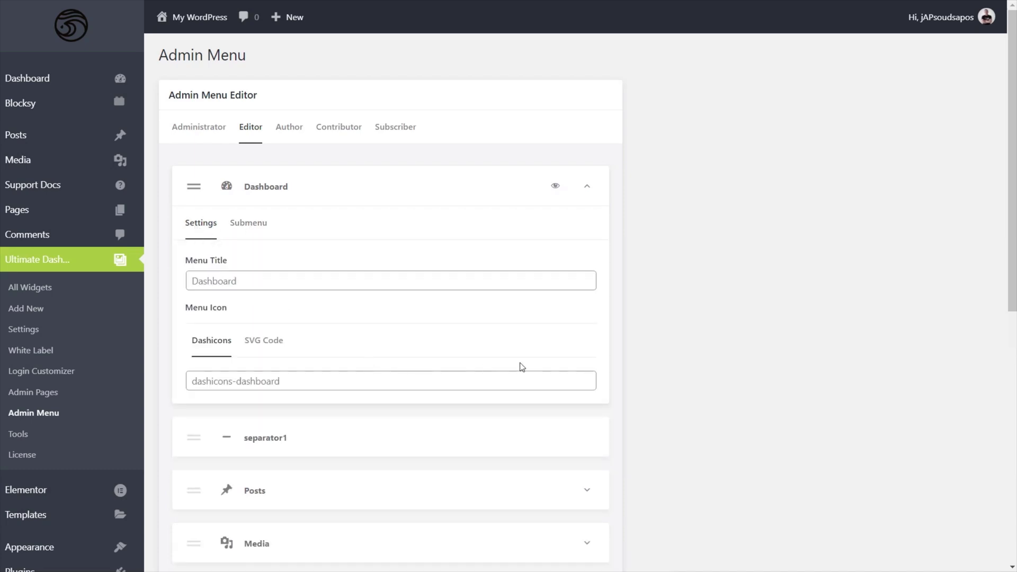